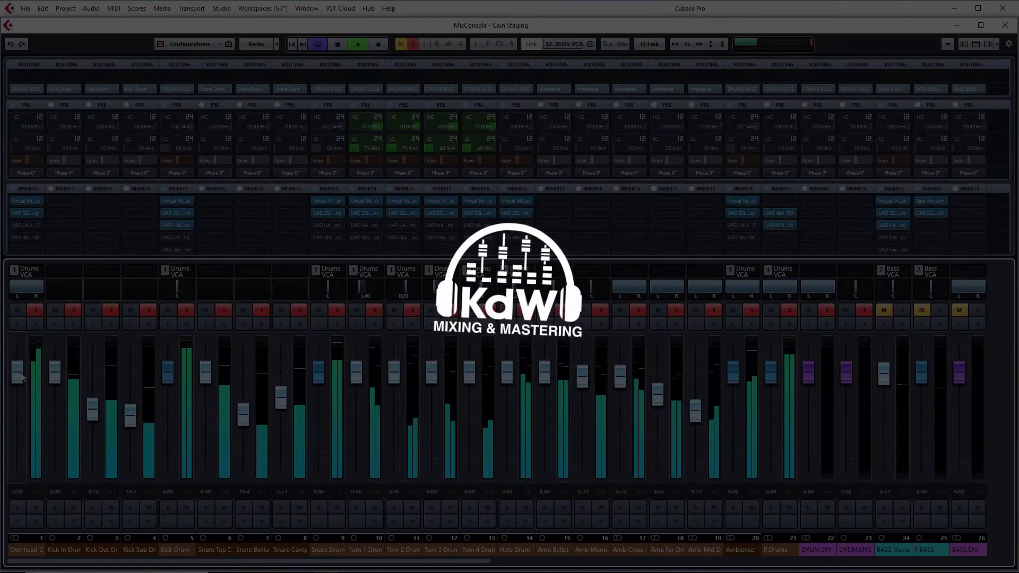
- Lower the Overhead and Kick Drum channel faders in the Gain Staging MixConsole
{"action": "left_click_drag", "start_coordinate": [21, 376], "coordinate": [18, 425]}
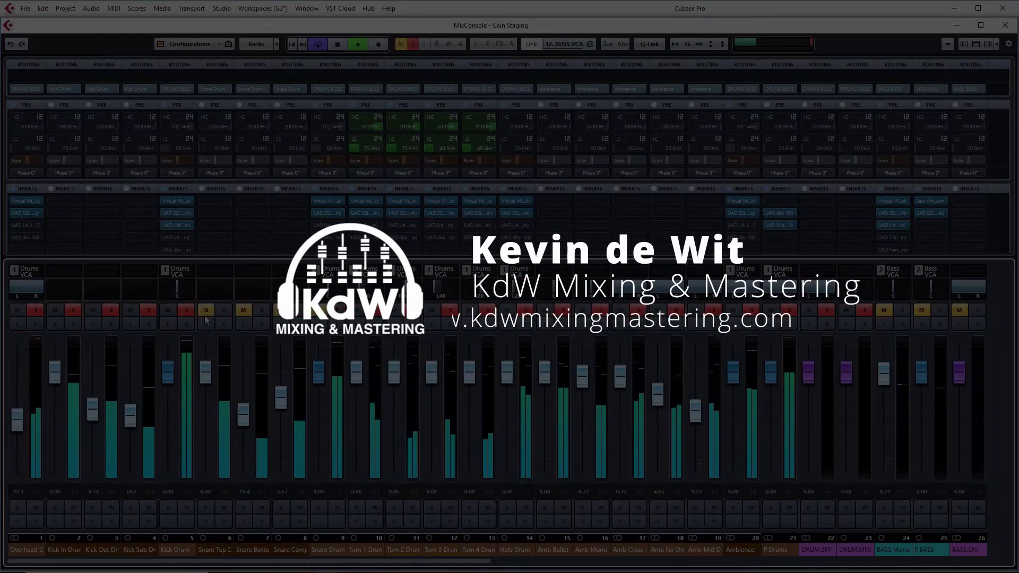
{"action": "mouse_move", "coordinate": [168, 375]}
{"action": "left_mouse_down"}
{"action": "mouse_move", "coordinate": [168, 424]}
{"action": "mouse_move", "coordinate": [171, 393]}
{"action": "left_mouse_up"}
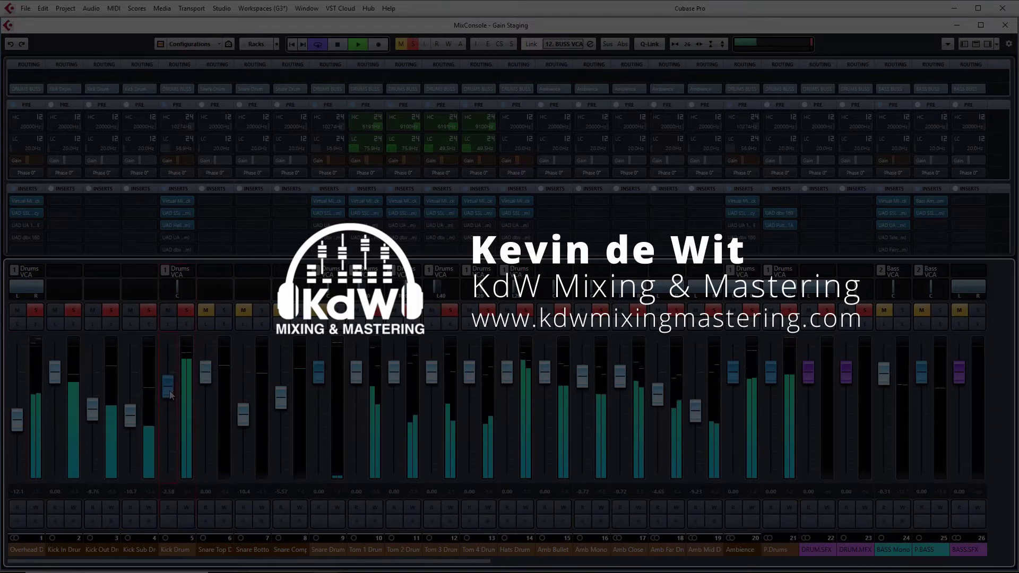
{"action": "left_click_drag", "start_coordinate": [16, 425], "coordinate": [15, 428]}
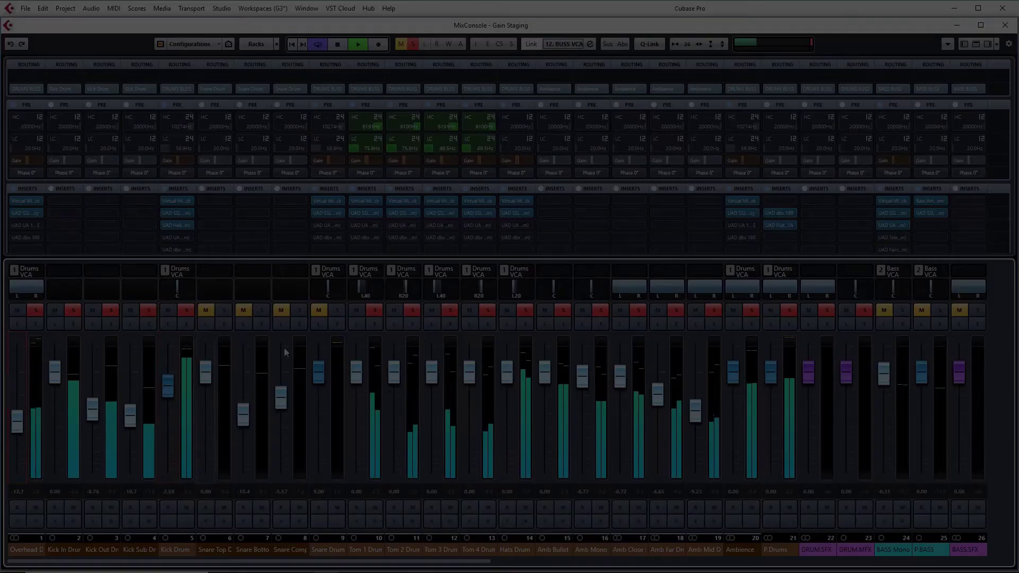
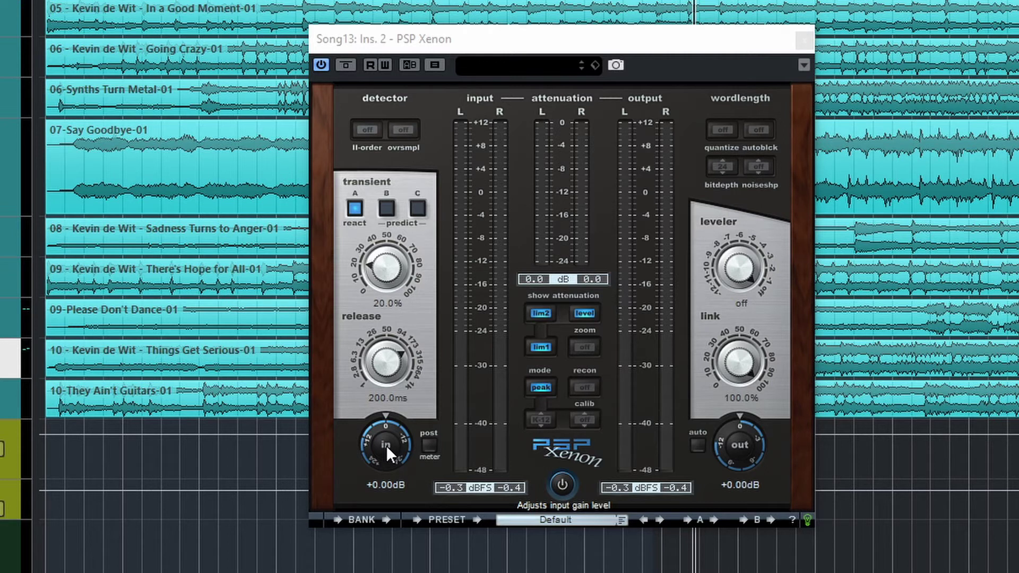
- Play the song and raise the PSP Xenon limiter's input gain to +2.64 dB
{"action": "key", "text": "space"}
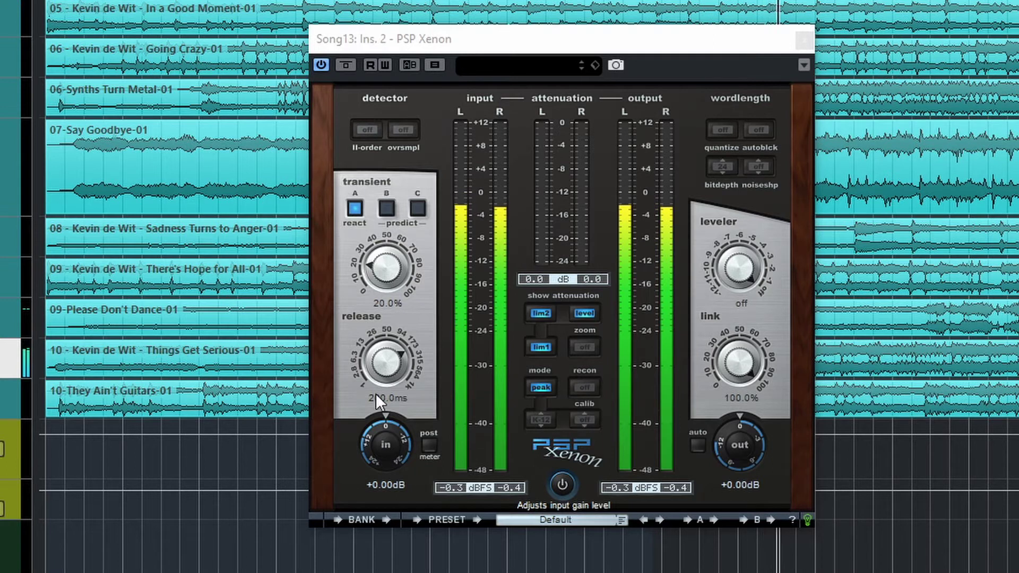
{"action": "left_click_drag", "start_coordinate": [379, 439], "coordinate": [383, 422]}
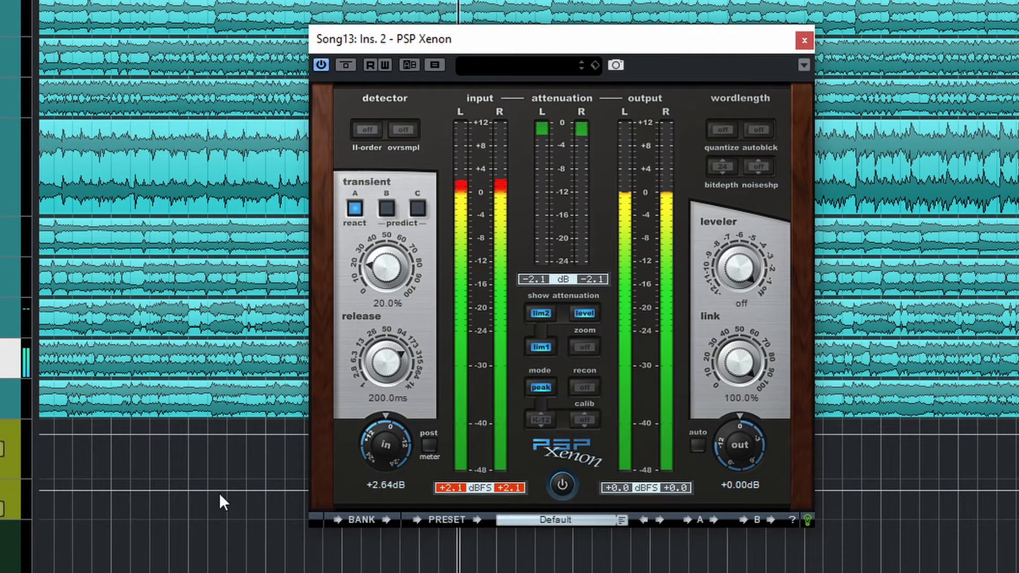
{"action": "key", "text": "space"}
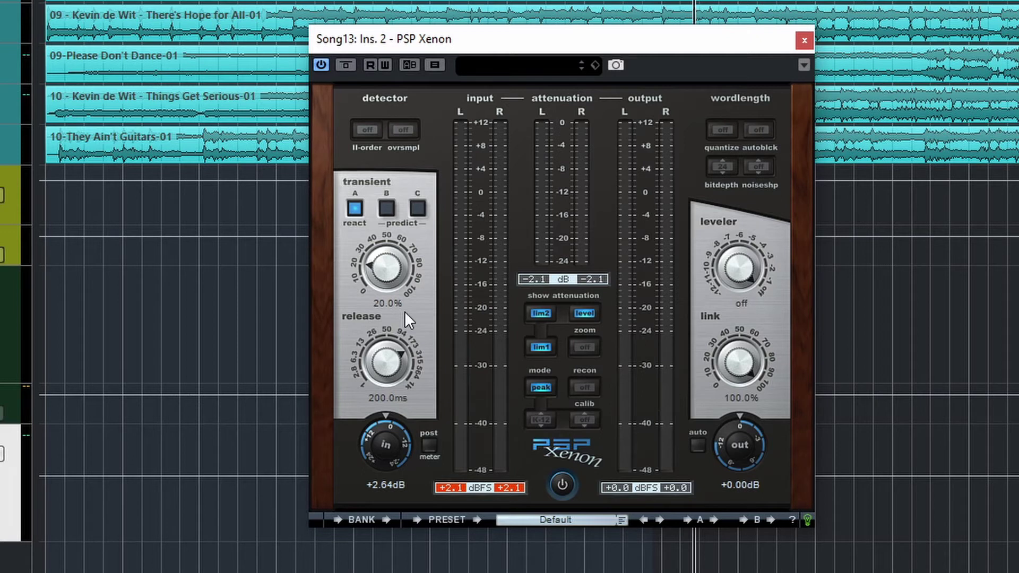
- Try the transient control at 0.0% and 100.0% during playback and raise the input gain to +7.80 dB
{"action": "key", "text": "space"}
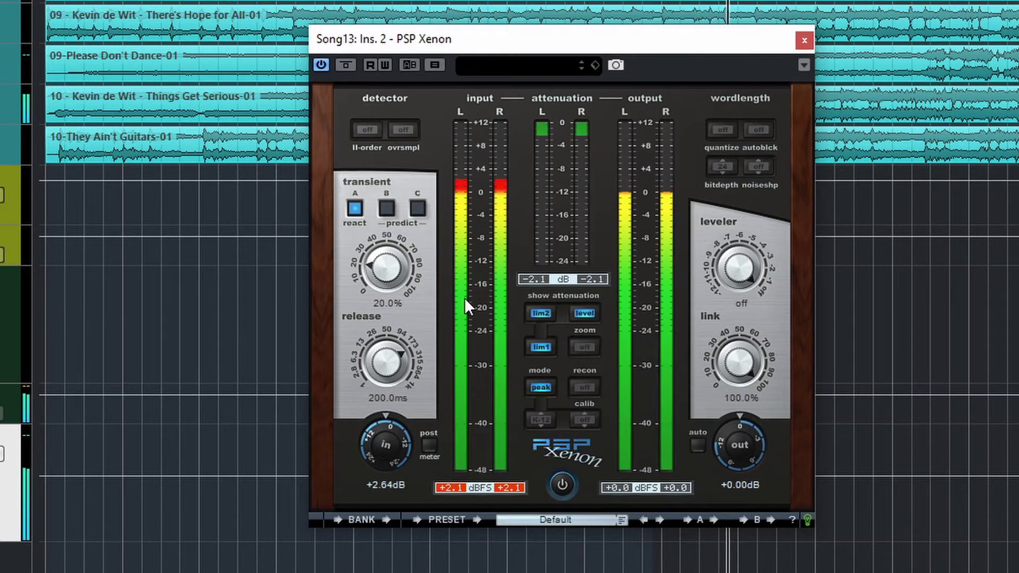
{"action": "left_click_drag", "start_coordinate": [381, 268], "coordinate": [417, 358]}
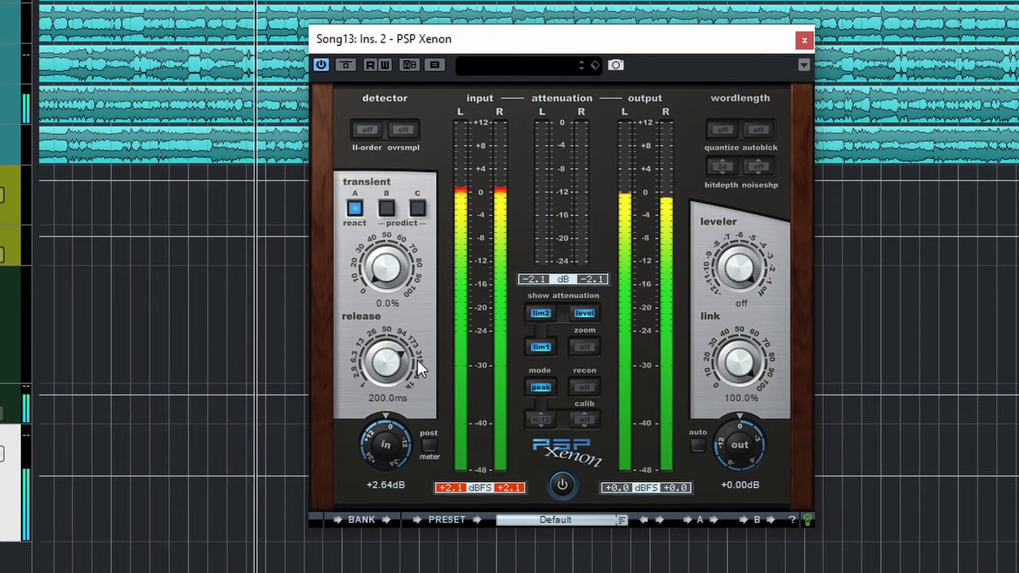
{"action": "left_click_drag", "start_coordinate": [417, 358], "coordinate": [408, 251]}
{"action": "left_click_drag", "start_coordinate": [389, 454], "coordinate": [400, 421]}
{"action": "left_click_drag", "start_coordinate": [387, 277], "coordinate": [402, 96]}
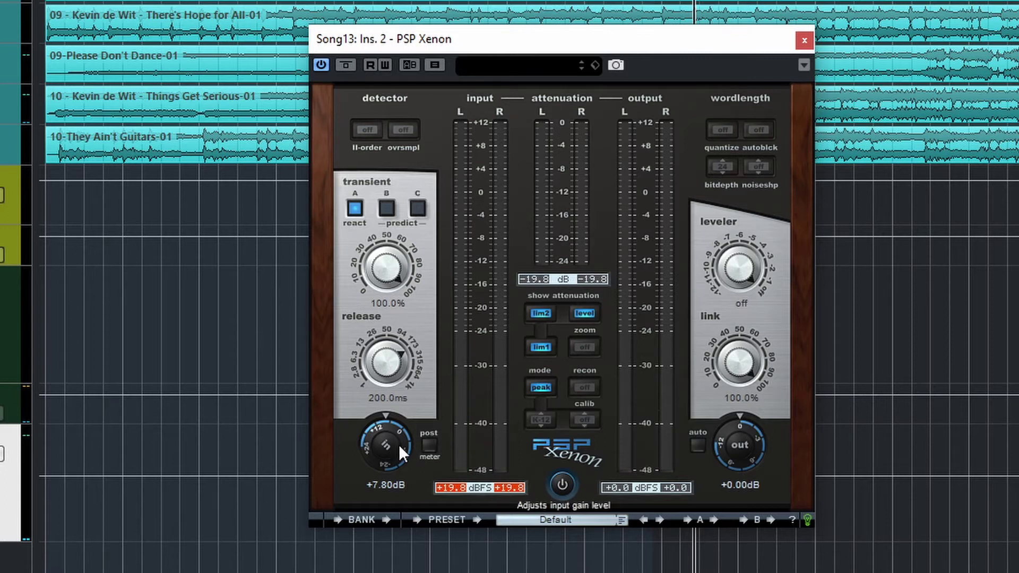
- Set the transient control to 50.7% and the input gain to +5.88 dB while the song plays
{"action": "key", "text": "space"}
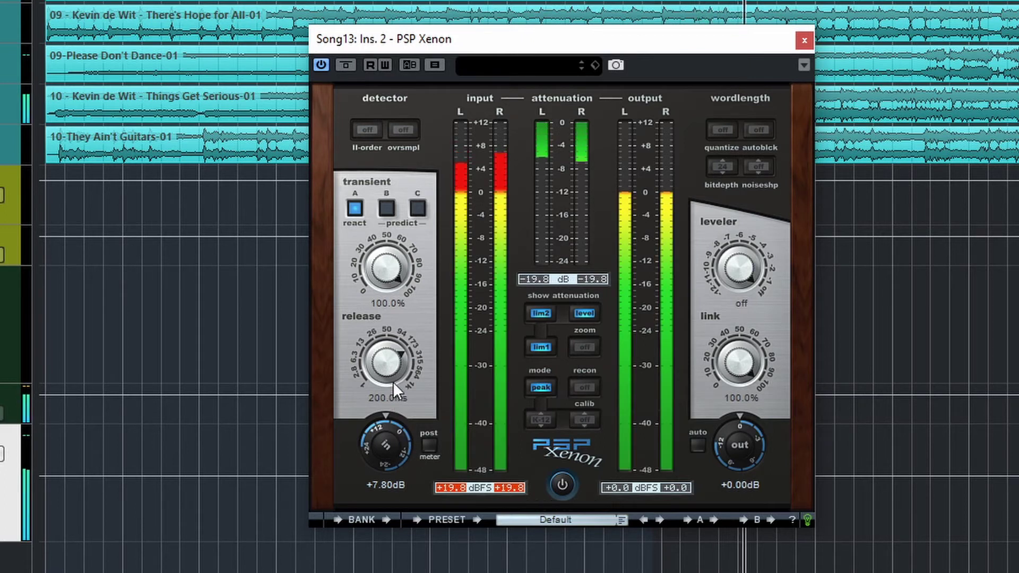
{"action": "left_click_drag", "start_coordinate": [380, 273], "coordinate": [379, 466]}
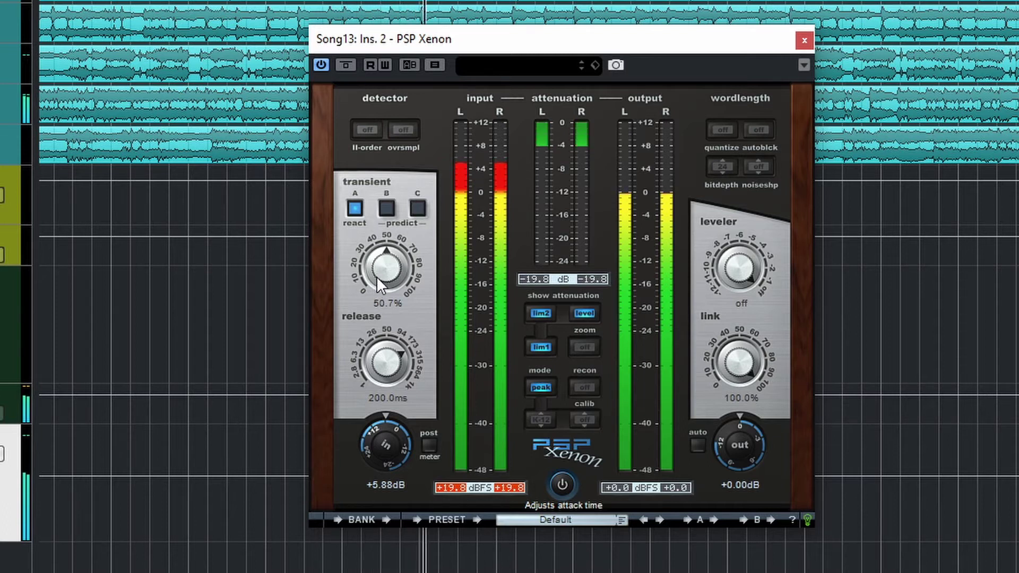
{"action": "key", "text": "space"}
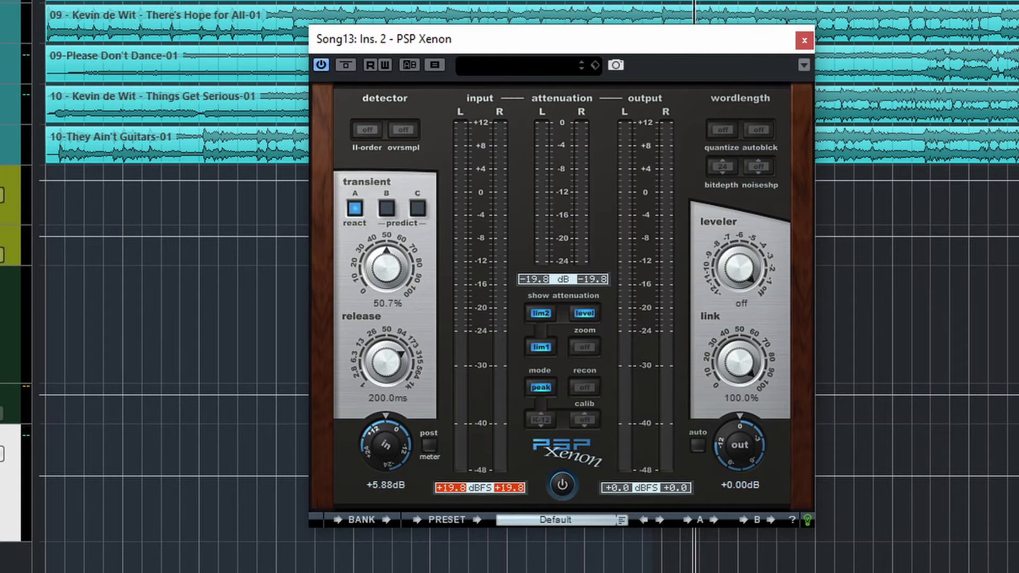
- Compare transient modes A, B and C during playback and return to mode A, hard limiting
{"action": "key", "text": "space"}
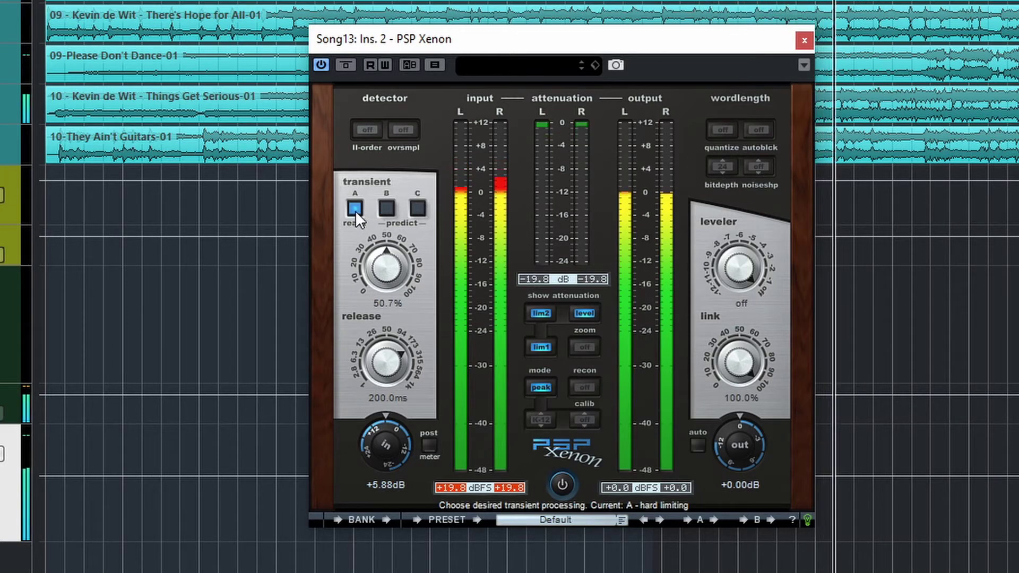
{"action": "left_click", "coordinate": [388, 207]}
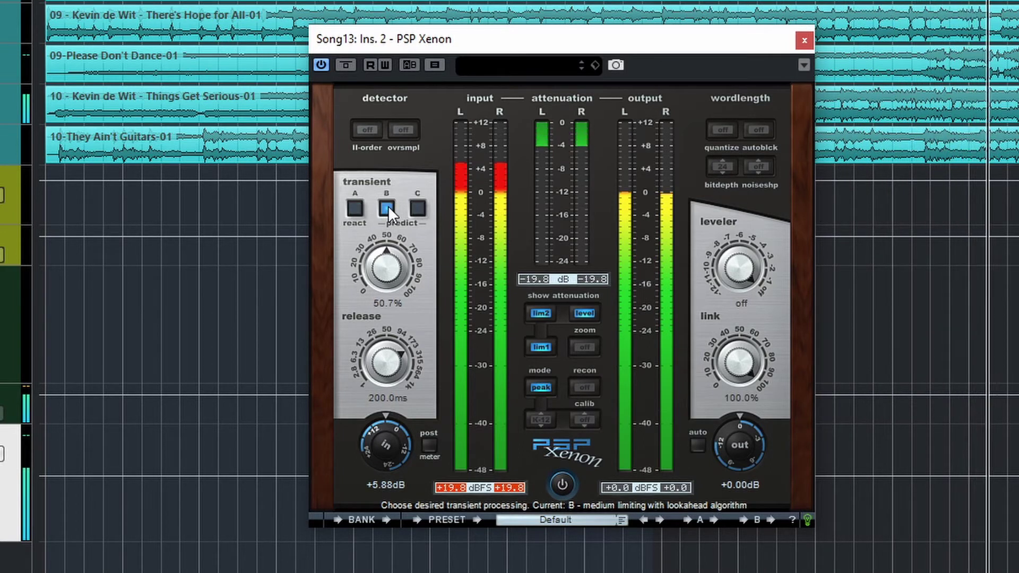
{"action": "left_click", "coordinate": [418, 208]}
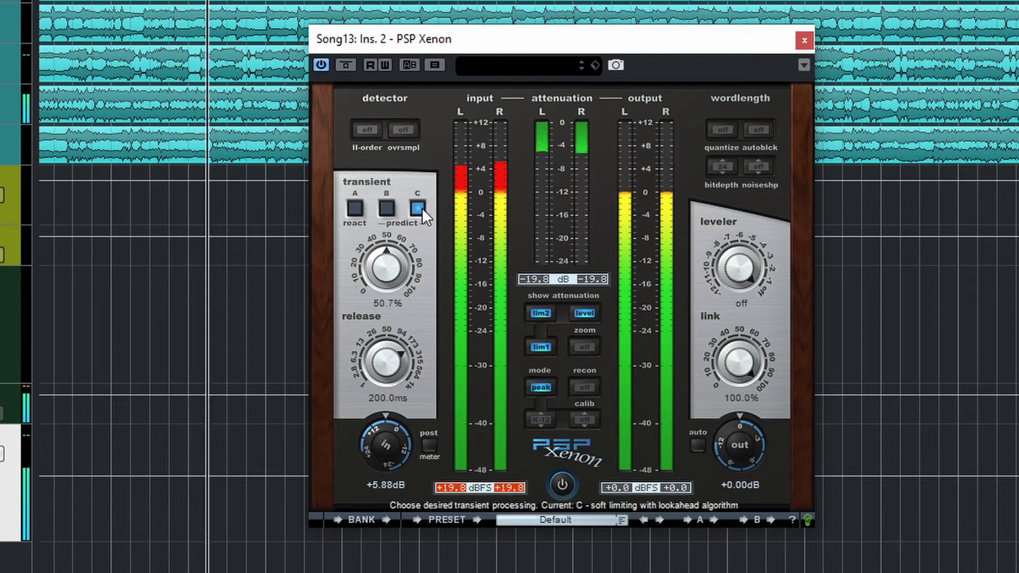
{"action": "left_click", "coordinate": [388, 207]}
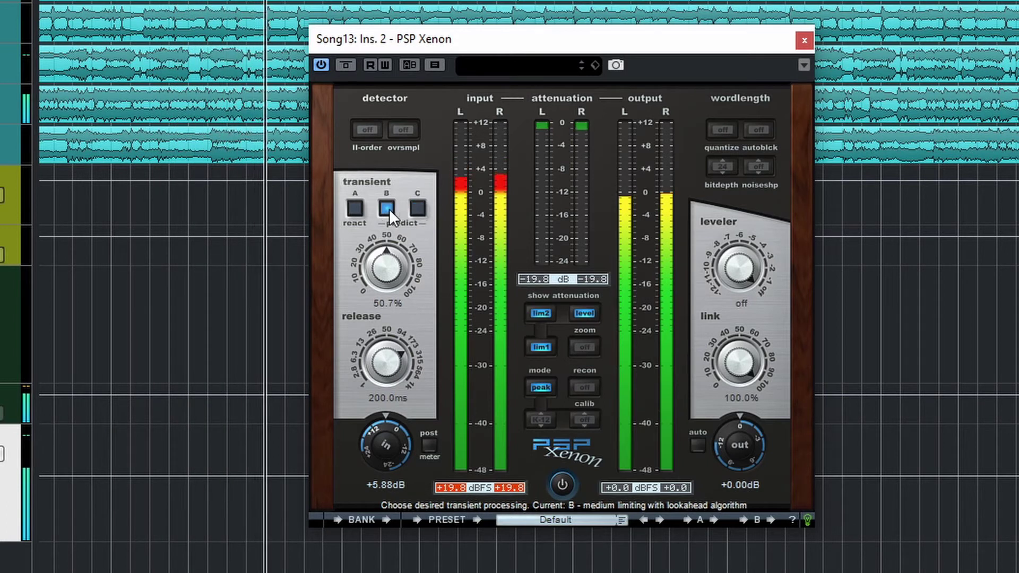
{"action": "left_click", "coordinate": [354, 210]}
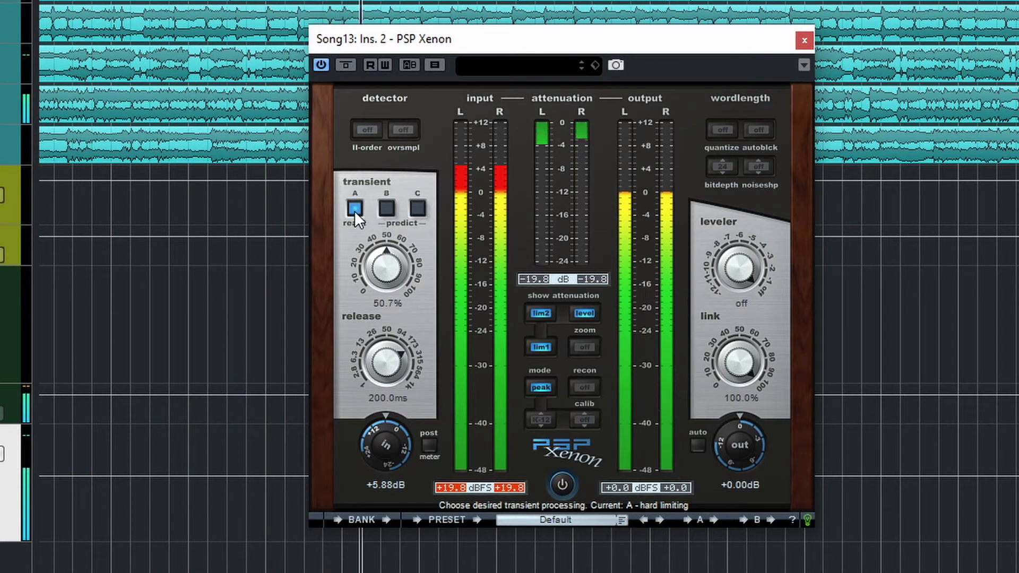
{"action": "left_click", "coordinate": [386, 208]}
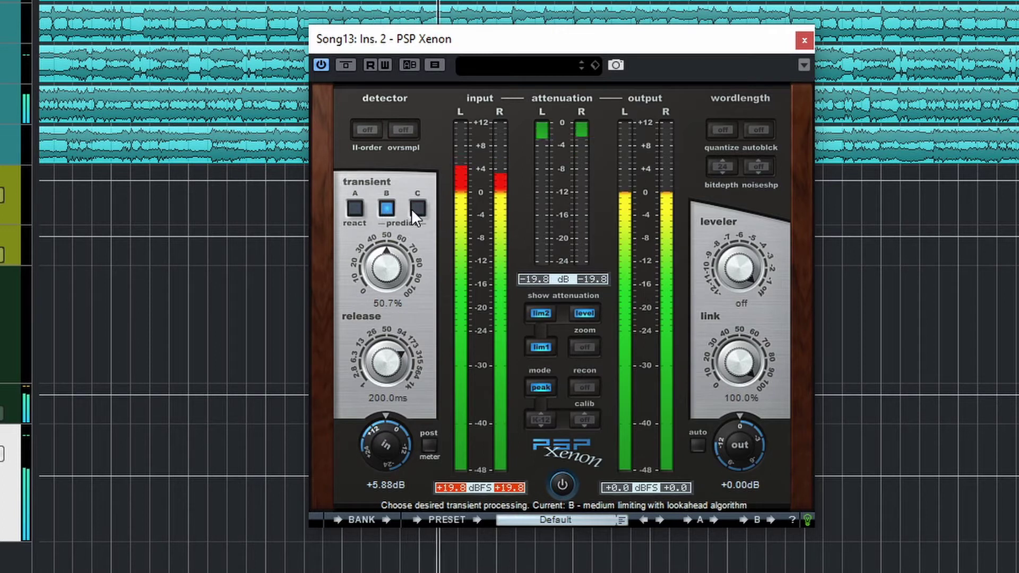
{"action": "left_click", "coordinate": [413, 210]}
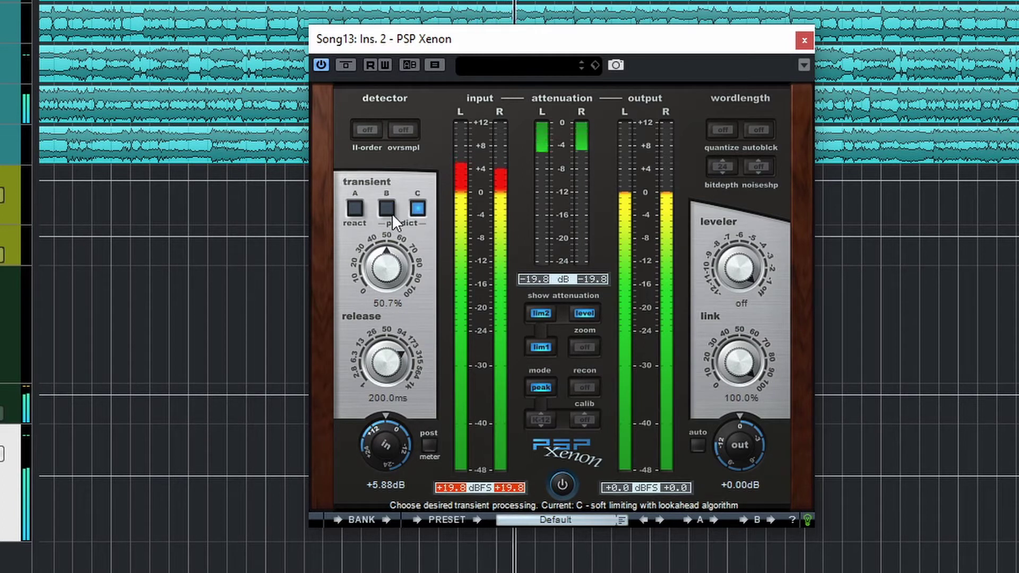
{"action": "left_click", "coordinate": [392, 214]}
{"action": "left_click", "coordinate": [356, 212]}
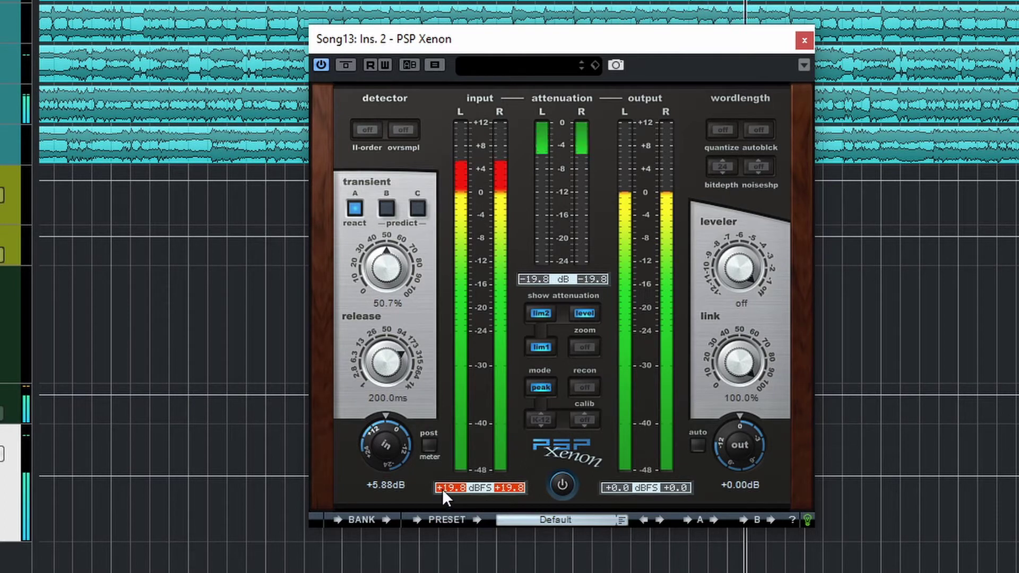
- Compare release times of 1.0 ms and 1000.0 ms while the song plays
{"action": "left_click_drag", "start_coordinate": [392, 358], "coordinate": [388, 565]}
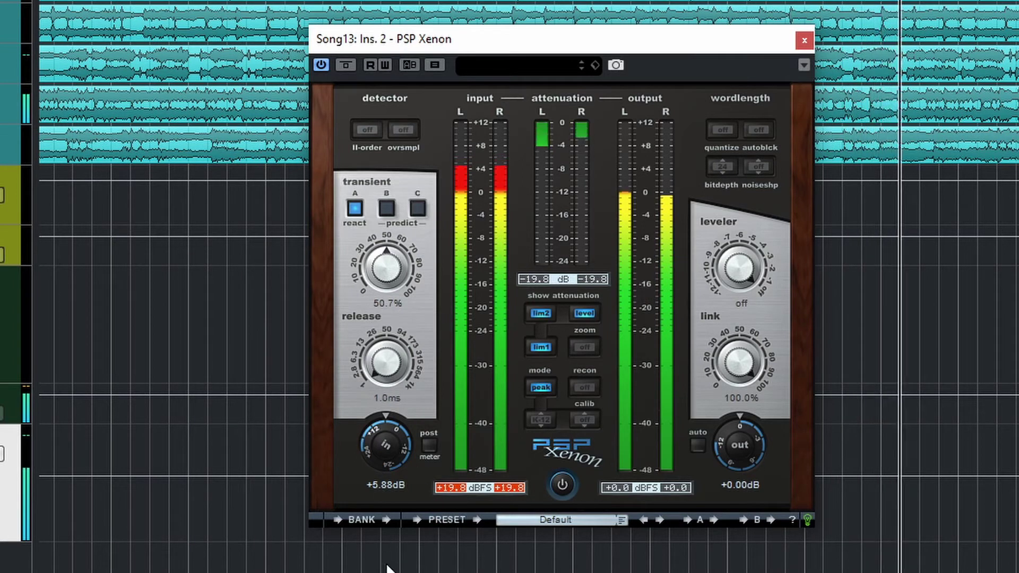
{"action": "left_click_drag", "start_coordinate": [383, 372], "coordinate": [376, 320]}
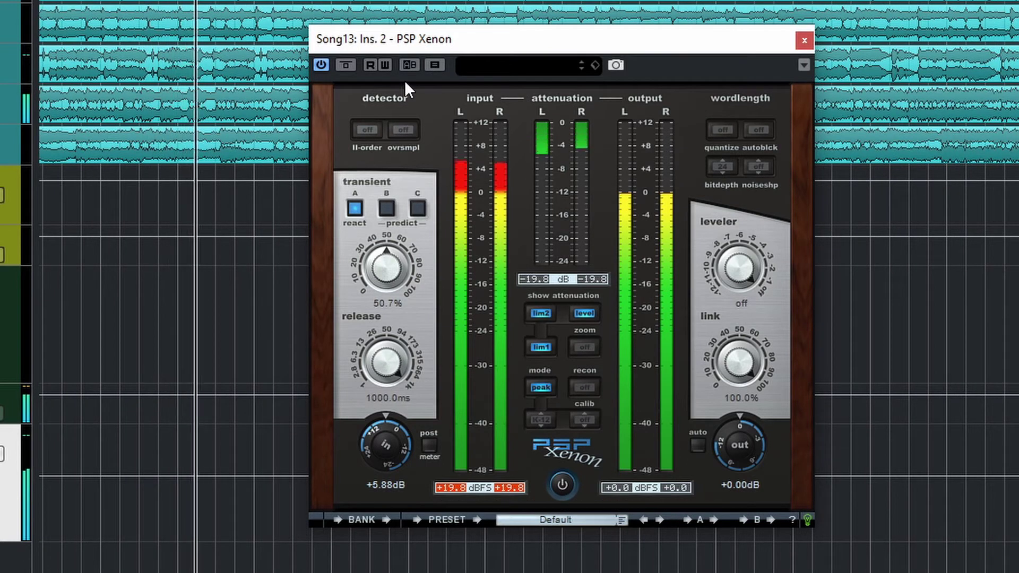
{"action": "left_click_drag", "start_coordinate": [376, 343], "coordinate": [374, 572]}
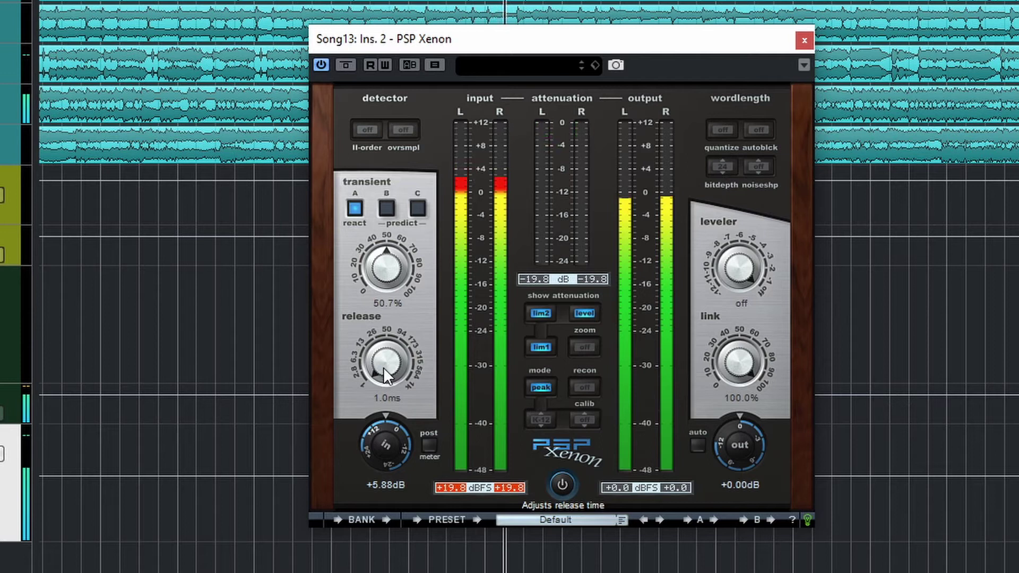
{"action": "left_click_drag", "start_coordinate": [382, 359], "coordinate": [409, 55]}
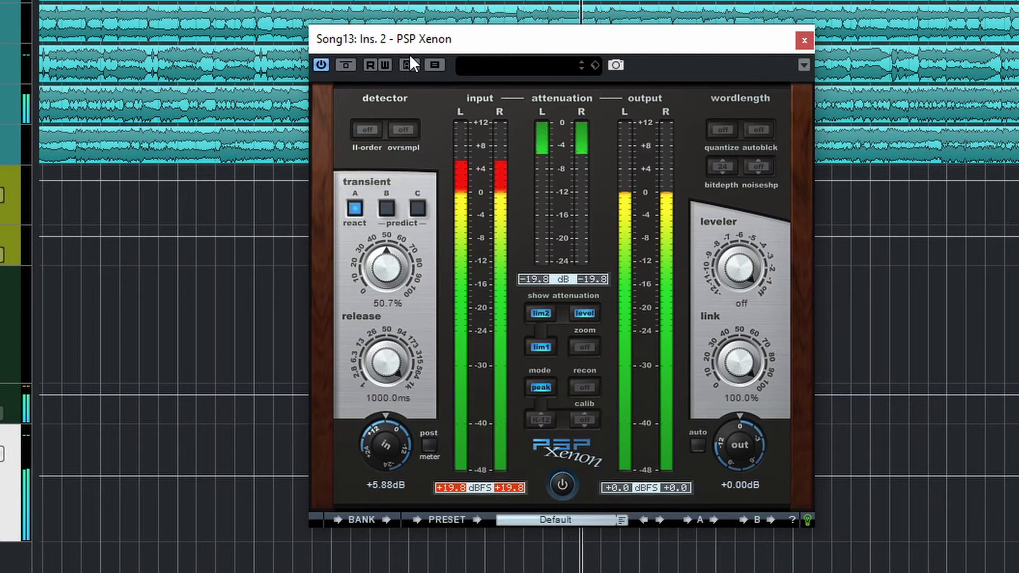
- Set the limiter's release time to 57.3 ms and stop playback
{"action": "scroll", "coordinate": [394, 366], "scroll_direction": "down", "scroll_amount": 1}
{"action": "left_click_drag", "start_coordinate": [394, 366], "coordinate": [390, 486]}
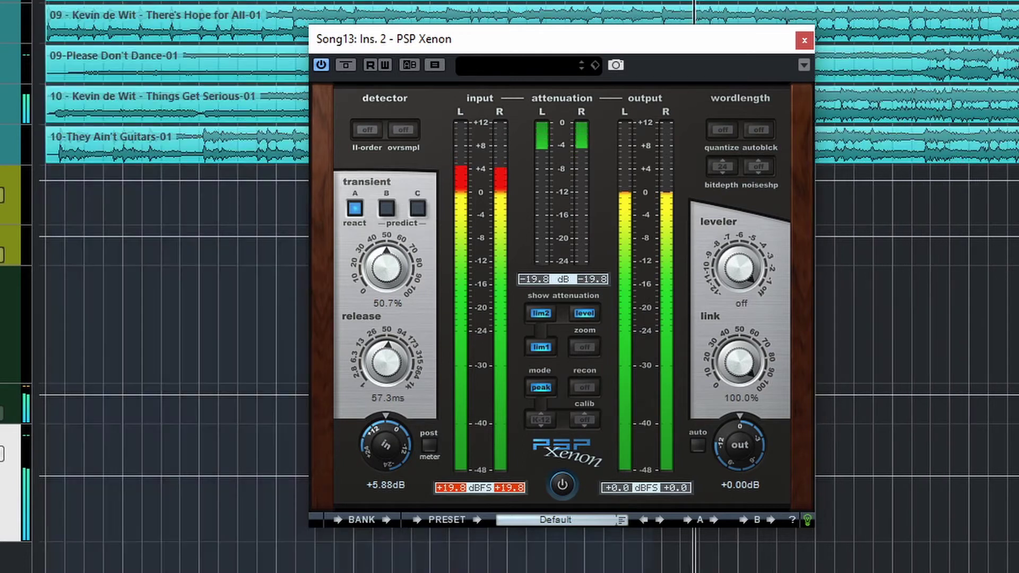
{"action": "key", "text": "space"}
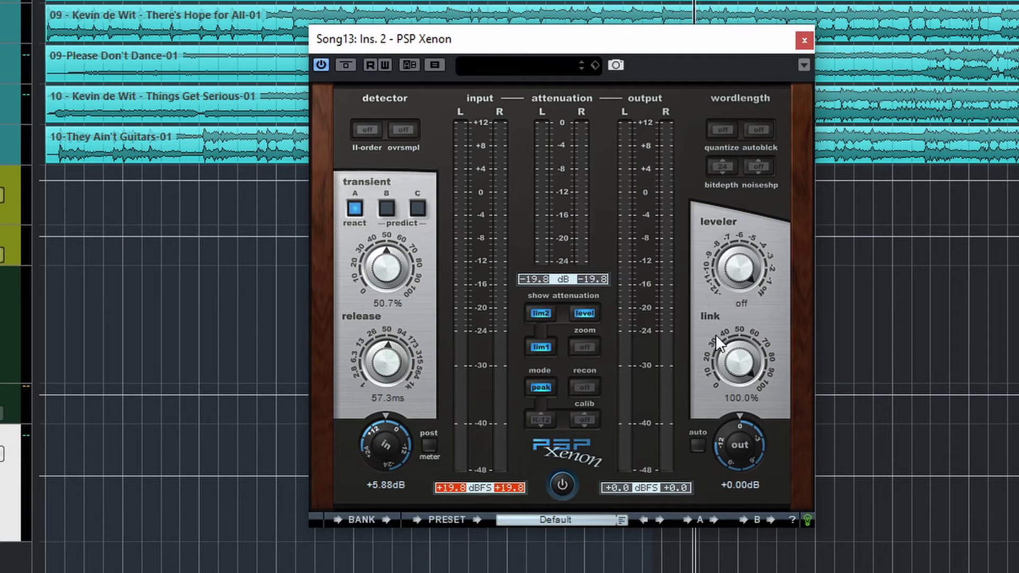
- Play the song and try out the leveler threshold, returning it to off
{"action": "key", "text": "space"}
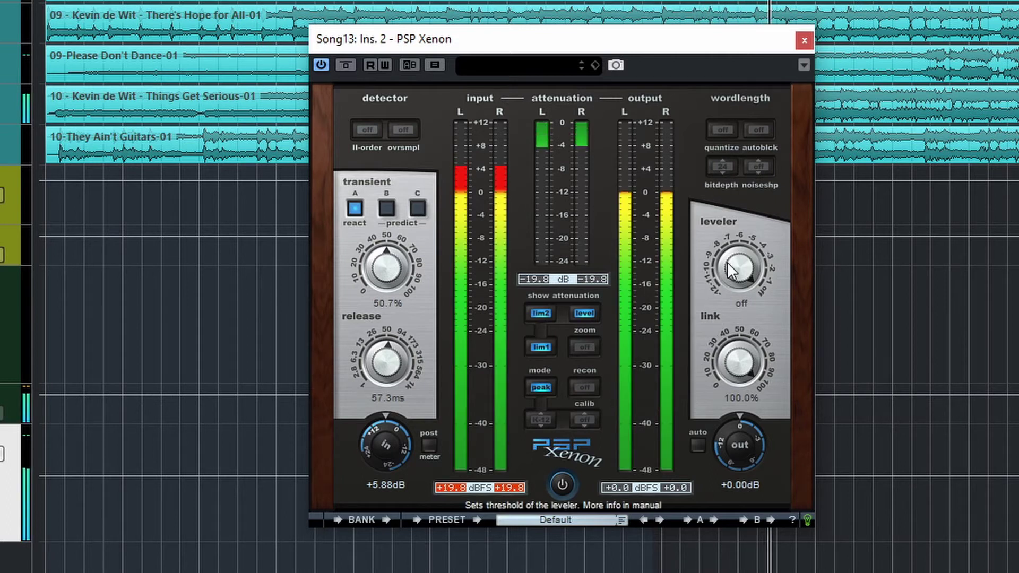
{"action": "left_click_drag", "start_coordinate": [726, 262], "coordinate": [730, 310]}
{"action": "left_click_drag", "start_coordinate": [751, 461], "coordinate": [725, 302]}
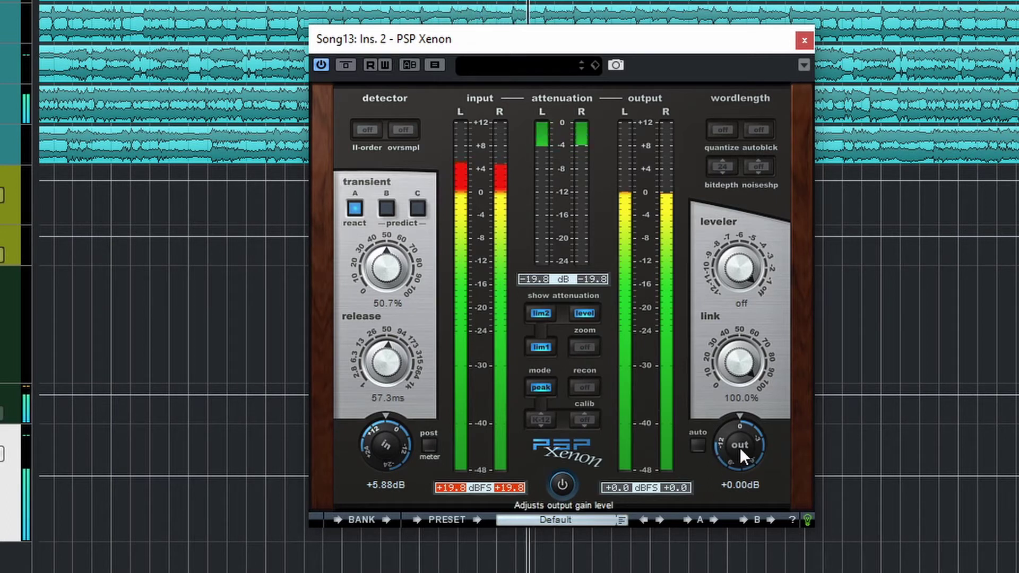
- Try lowering the output gain to -12.00 dB during playback and restore it to +0.00 dB
{"action": "left_click_drag", "start_coordinate": [740, 447], "coordinate": [739, 572]}
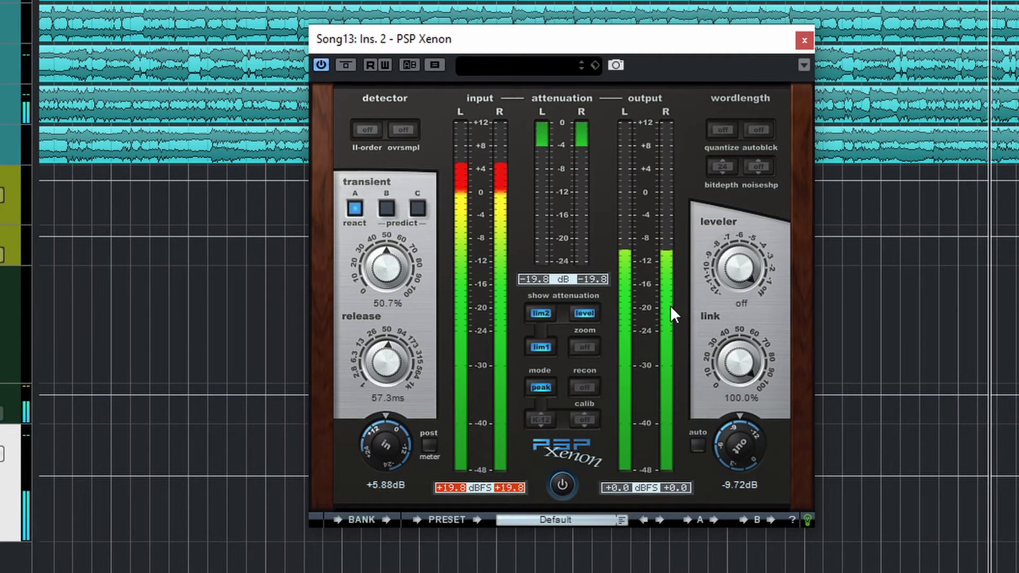
{"action": "left_click_drag", "start_coordinate": [729, 458], "coordinate": [730, 563]}
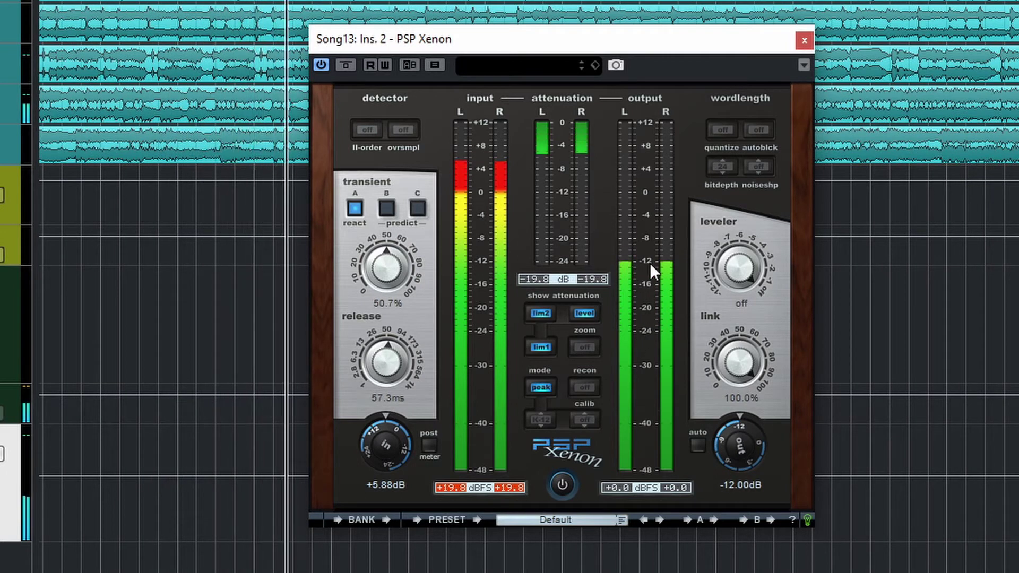
{"action": "left_click_drag", "start_coordinate": [735, 457], "coordinate": [835, 88]}
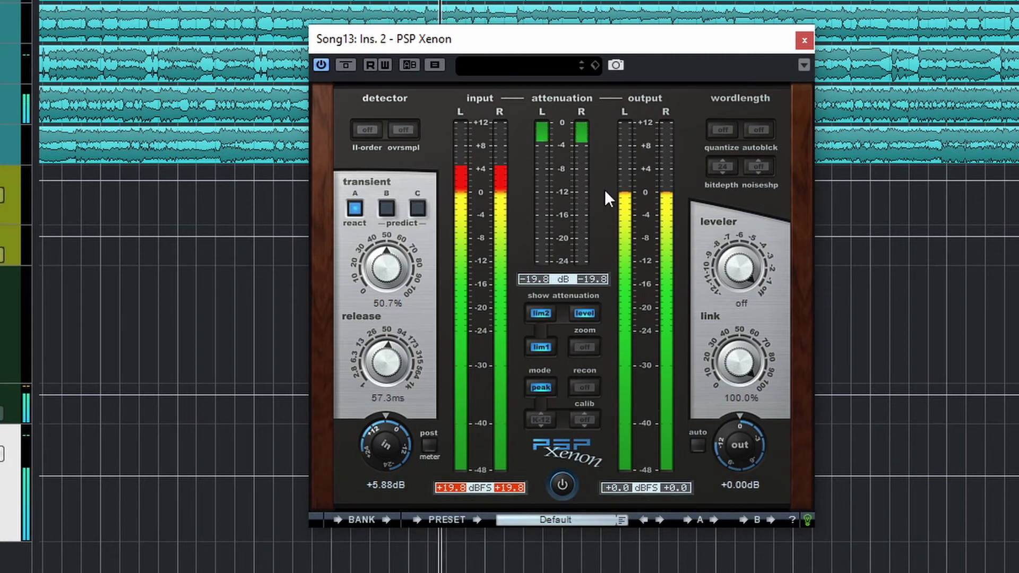
{"action": "left_click", "coordinate": [731, 453]}
{"action": "left_click_drag", "start_coordinate": [731, 452], "coordinate": [741, 502]}
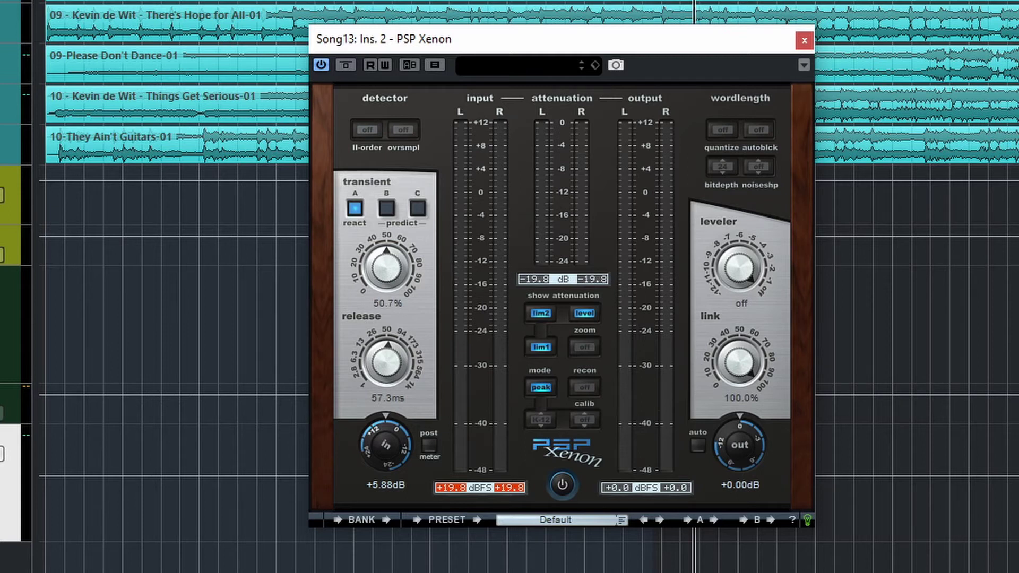
- Turn on the detector's II-order filter option while the song plays
{"action": "left_click", "coordinate": [367, 132]}
{"action": "key", "text": "space"}
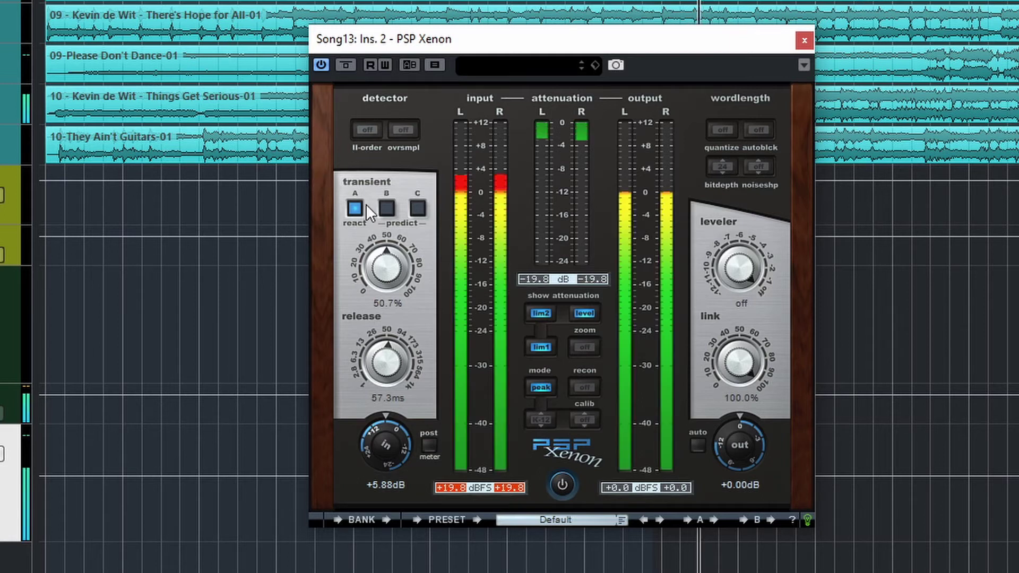
{"action": "left_click", "coordinate": [365, 132]}
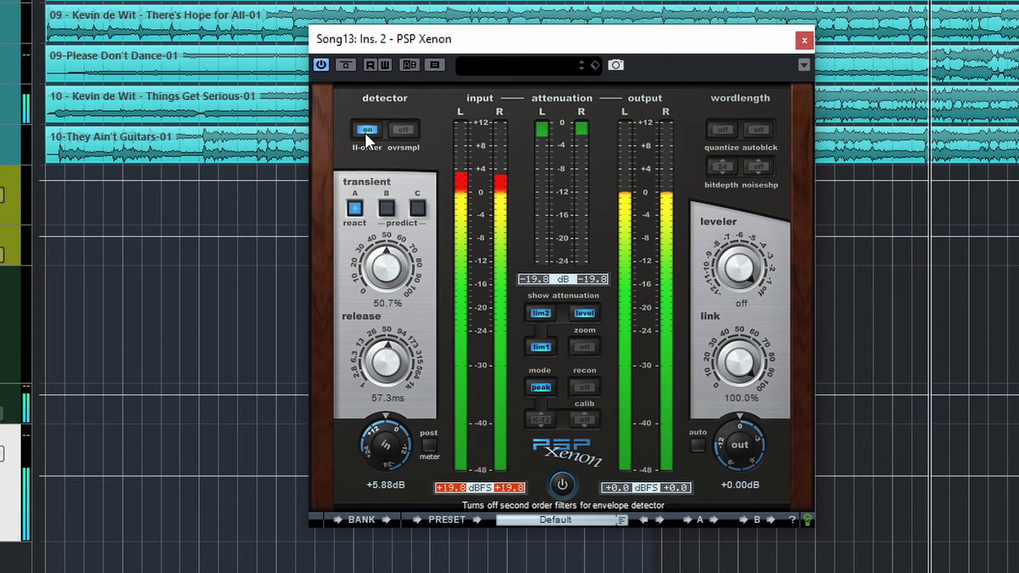
- Compare the detector's II-order filter option off and on while the song plays, leaving it off
{"action": "left_click", "coordinate": [365, 133]}
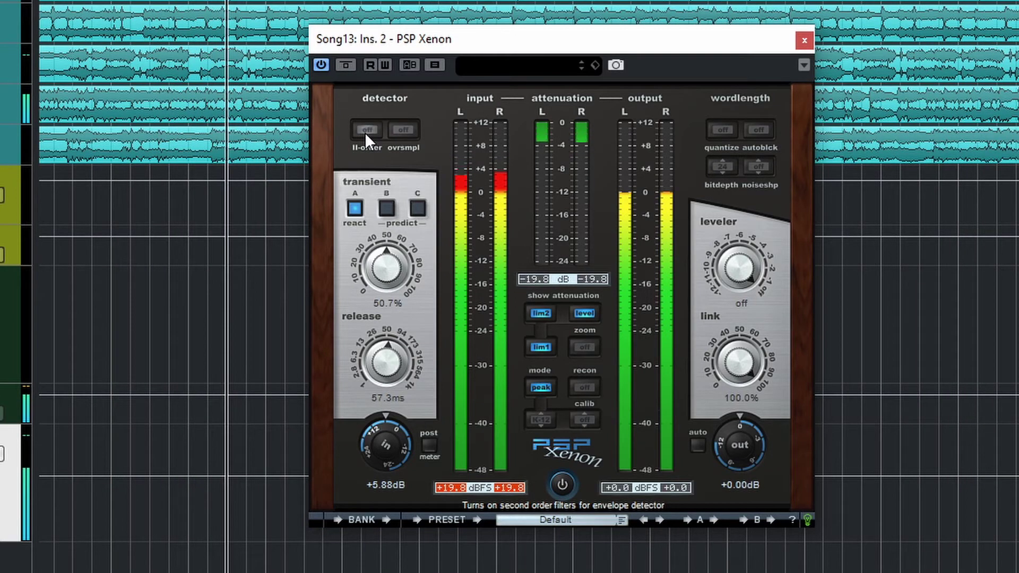
{"action": "left_click", "coordinate": [365, 132]}
{"action": "left_click", "coordinate": [364, 132]}
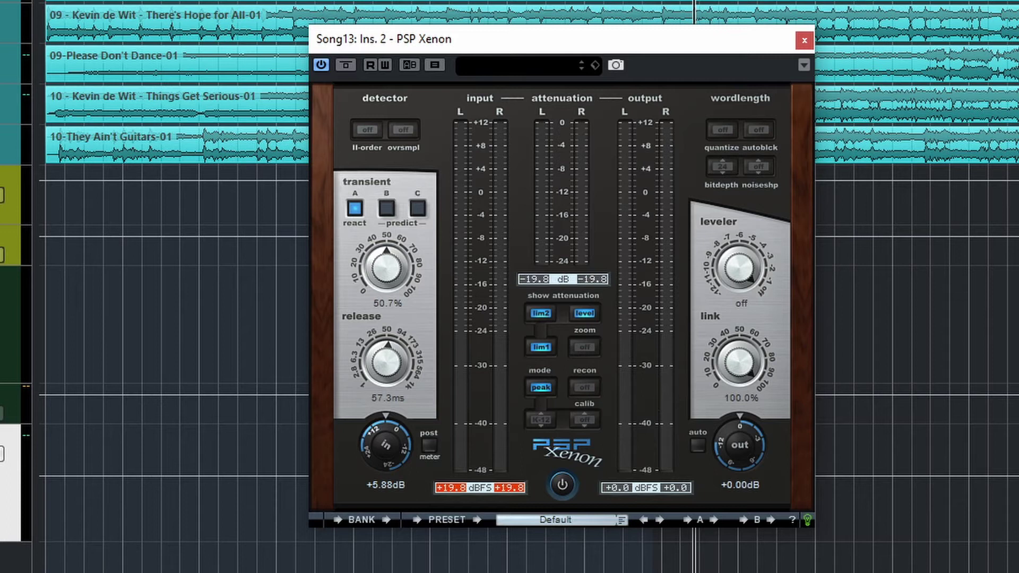
- Compare the detector's oversampling option on and off while the song plays, leaving it off
{"action": "left_click", "coordinate": [409, 130]}
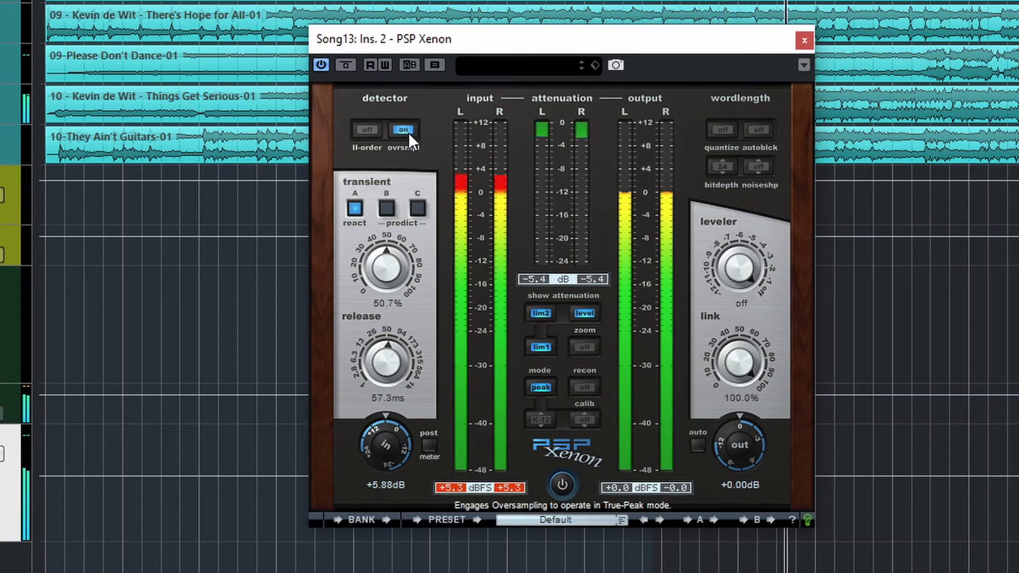
{"action": "left_click", "coordinate": [408, 131]}
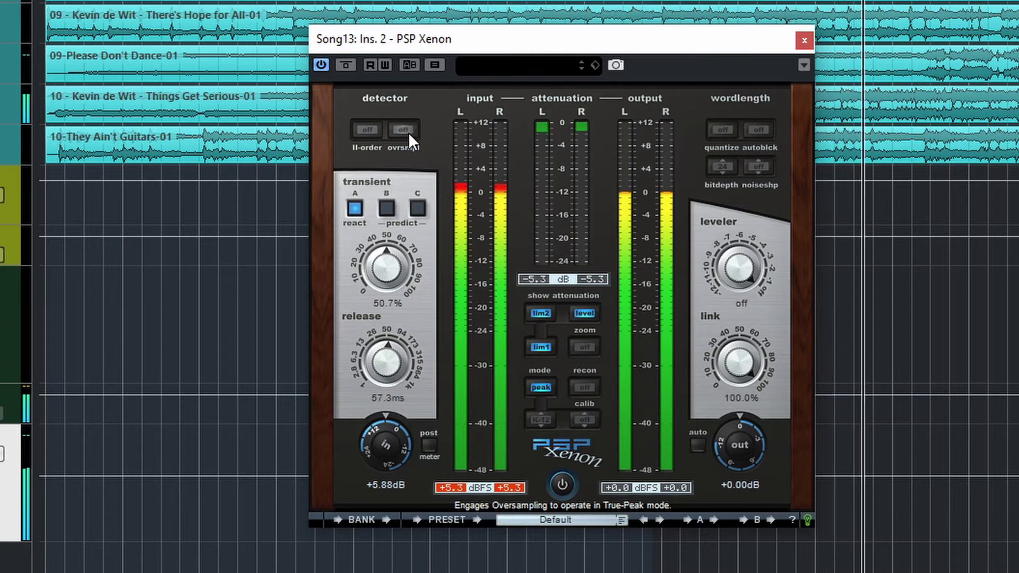
{"action": "left_click", "coordinate": [408, 131]}
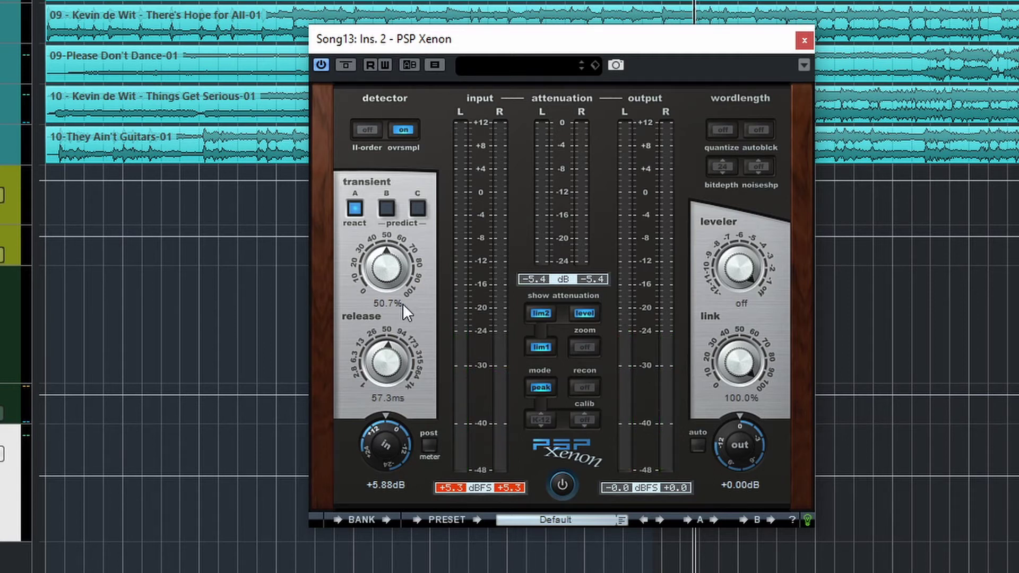
{"action": "left_click", "coordinate": [401, 131]}
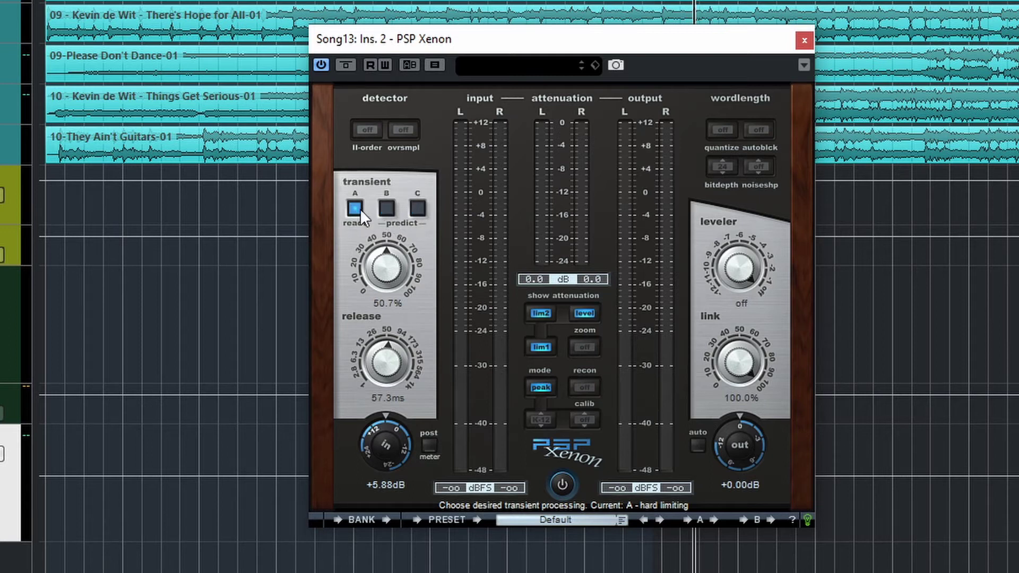
- Play the song, switch the transient processing to mode B and then mode C, and stop playback
{"action": "key", "text": "space"}
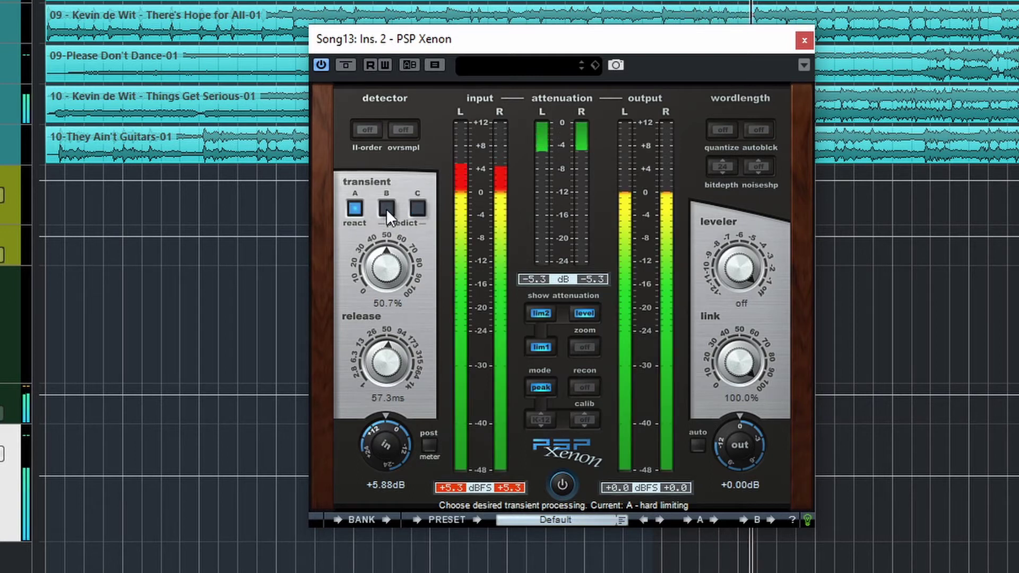
{"action": "left_click", "coordinate": [386, 208]}
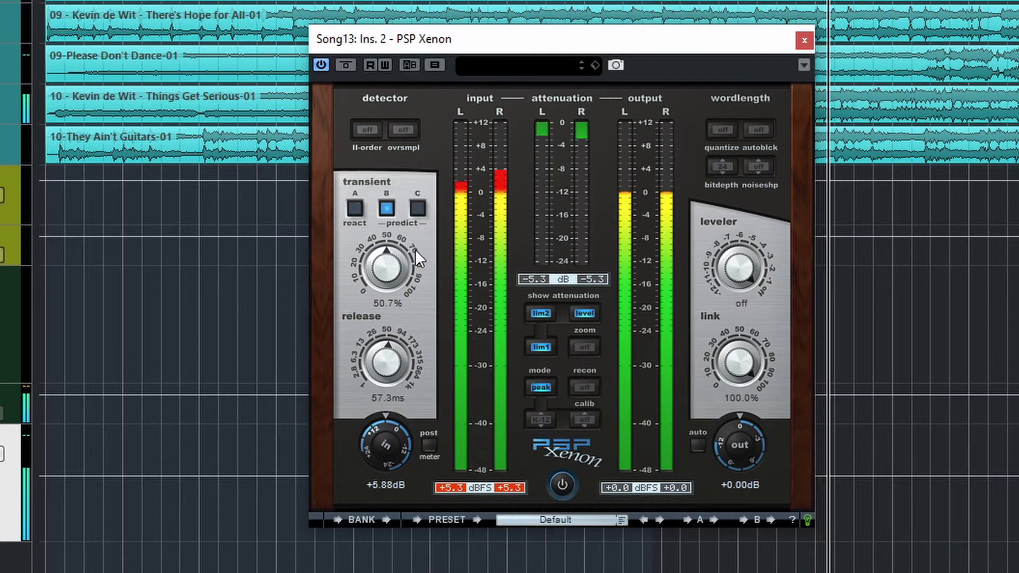
{"action": "left_click", "coordinate": [418, 209]}
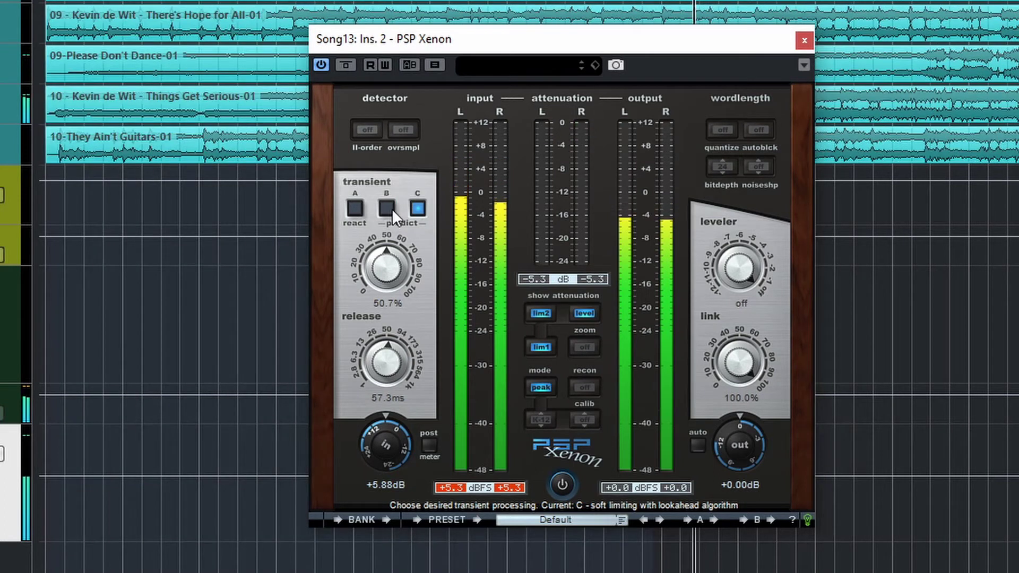
{"action": "key", "text": "space"}
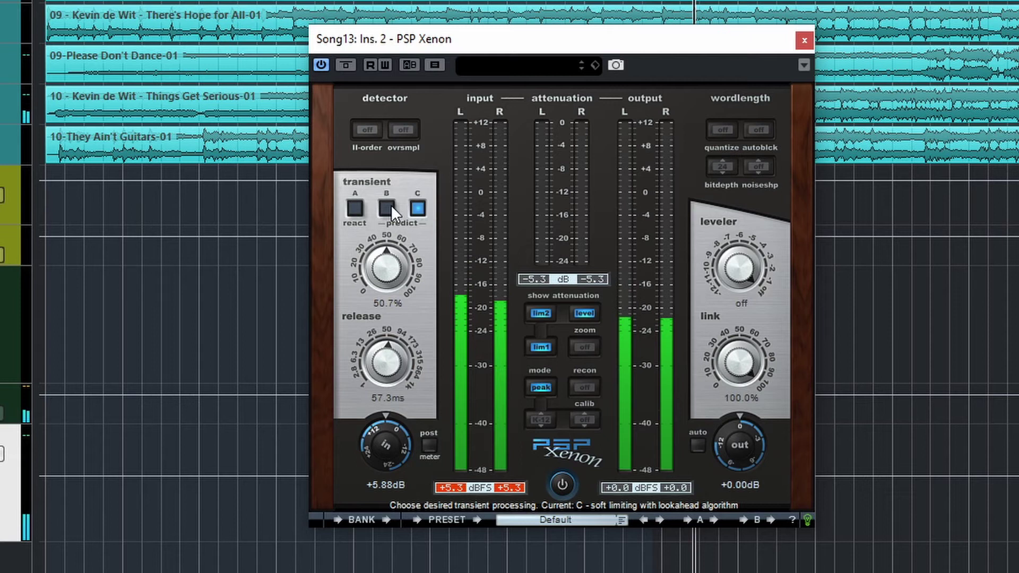
- Step the transient processing through modes A, B and C with playback stopped
{"action": "left_click", "coordinate": [351, 207]}
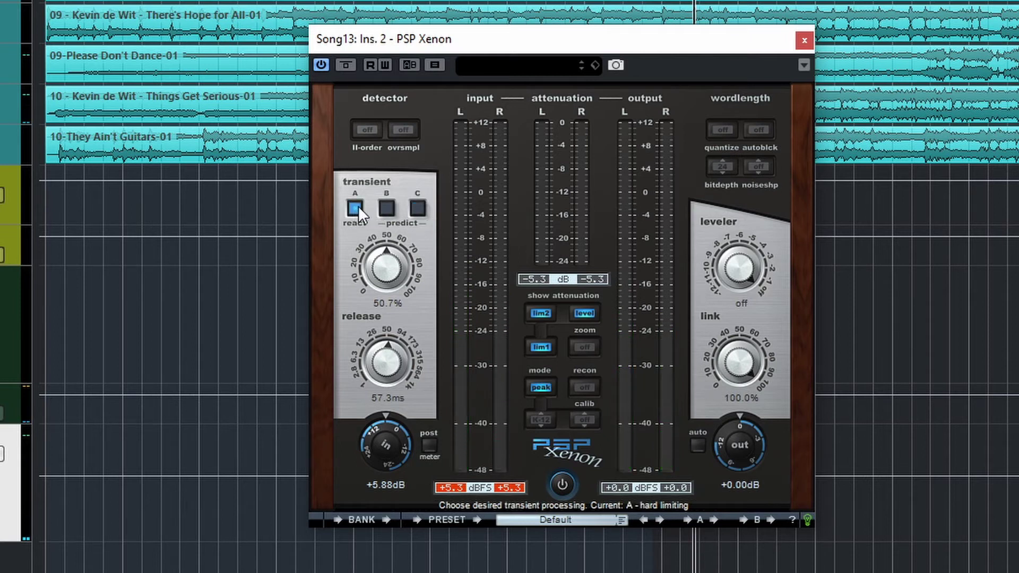
{"action": "left_click", "coordinate": [386, 208]}
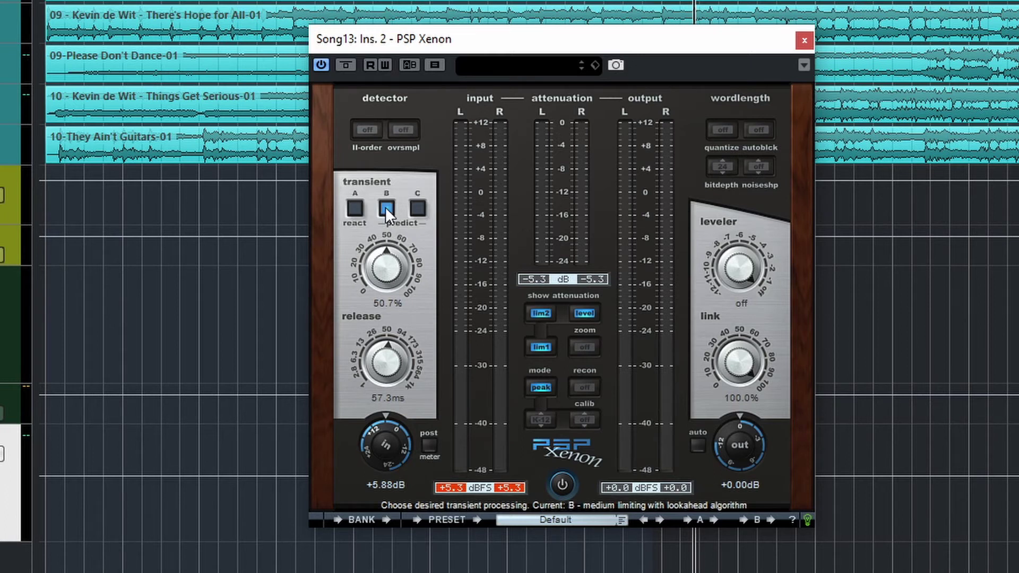
{"action": "left_click", "coordinate": [419, 209]}
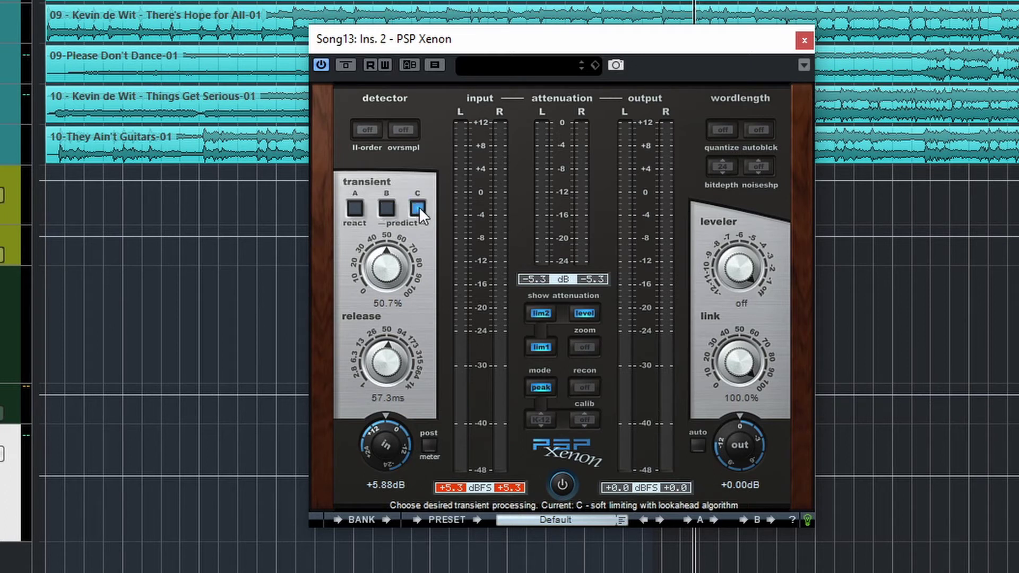
- Play the song to compare transient modes B and A with mode C, return to C and stop playback
{"action": "key", "text": "space"}
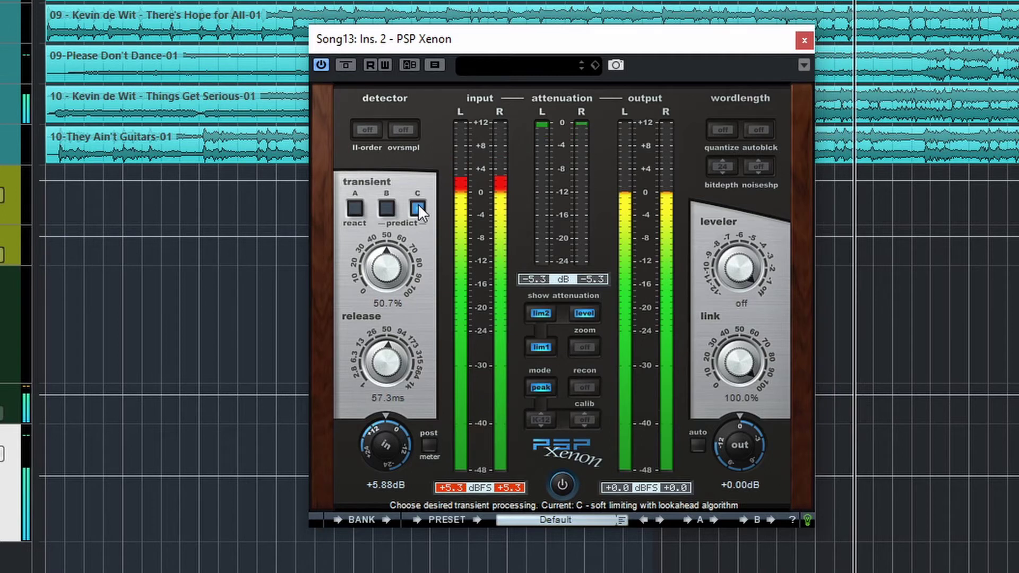
{"action": "left_click", "coordinate": [388, 210]}
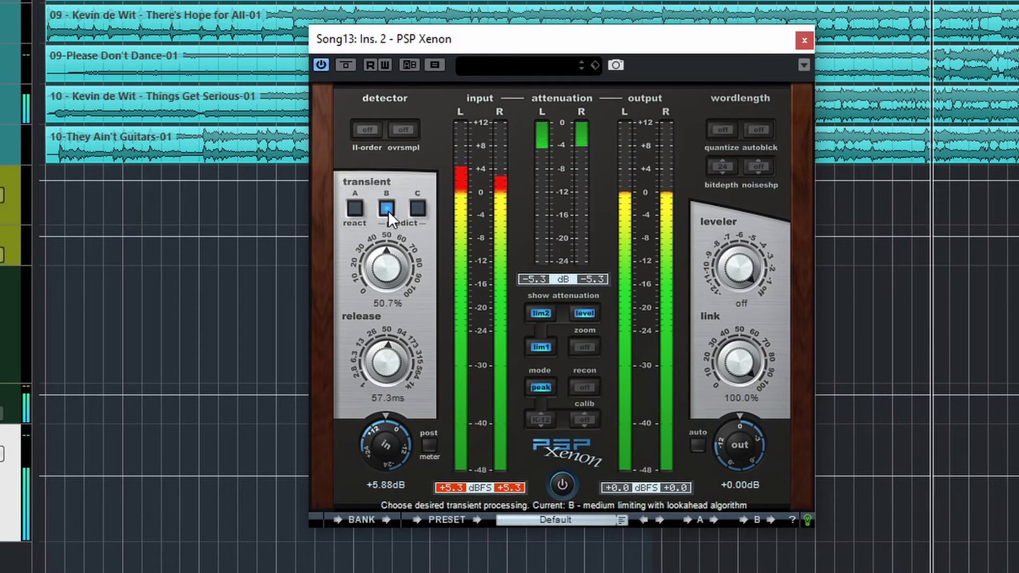
{"action": "left_click", "coordinate": [355, 209]}
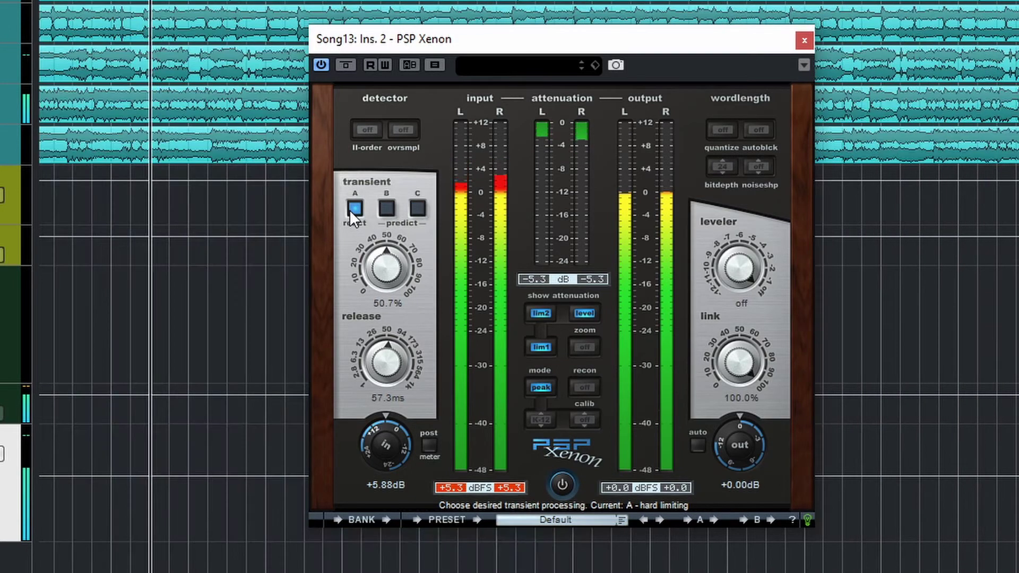
{"action": "left_click", "coordinate": [414, 210]}
{"action": "key", "text": "space"}
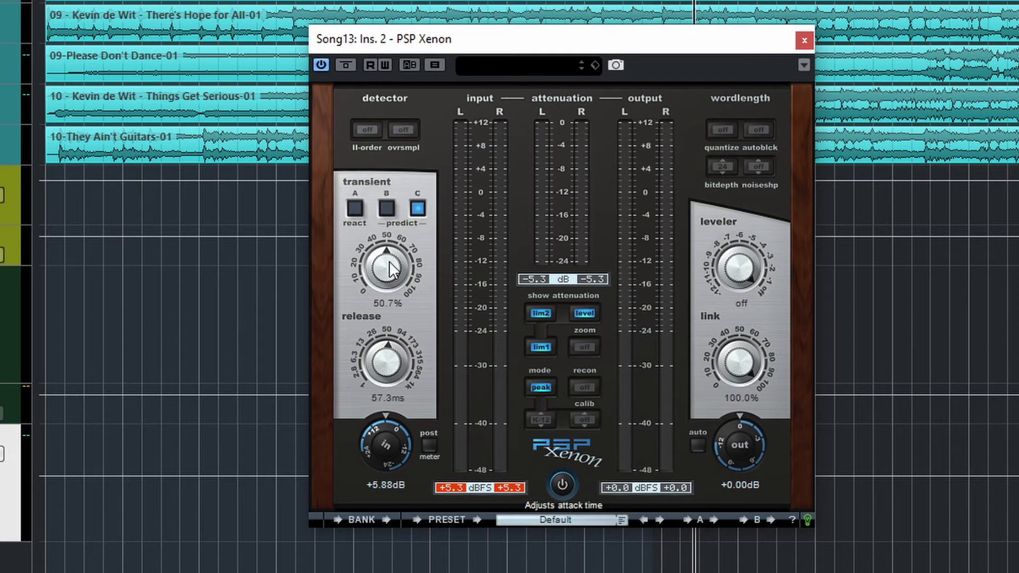
- Play the song, try the transient attack setting at 0.0% and 100.0%, and raise the input gain to +8.16 dB
{"action": "key", "text": "space"}
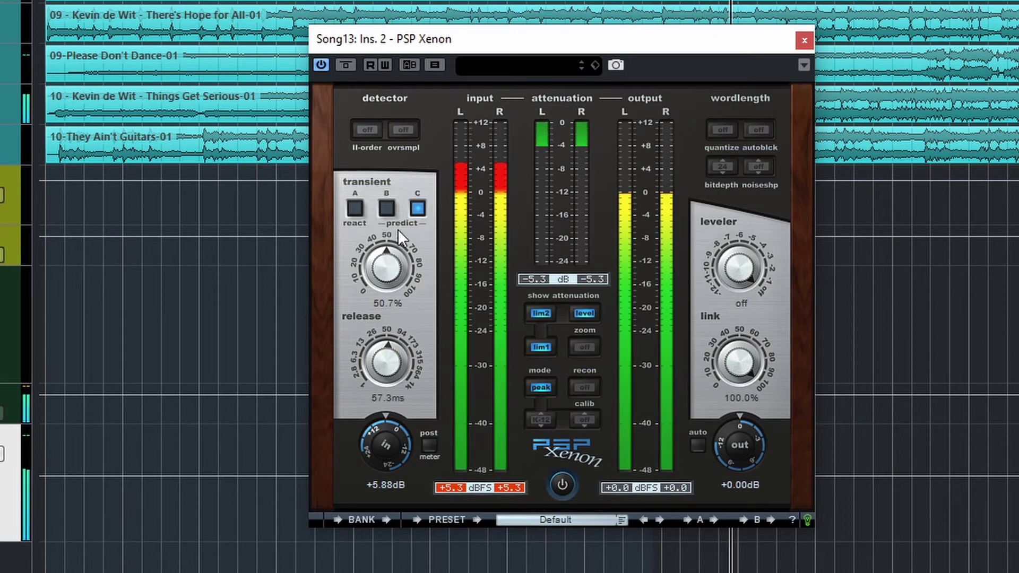
{"action": "left_click_drag", "start_coordinate": [392, 268], "coordinate": [385, 480]}
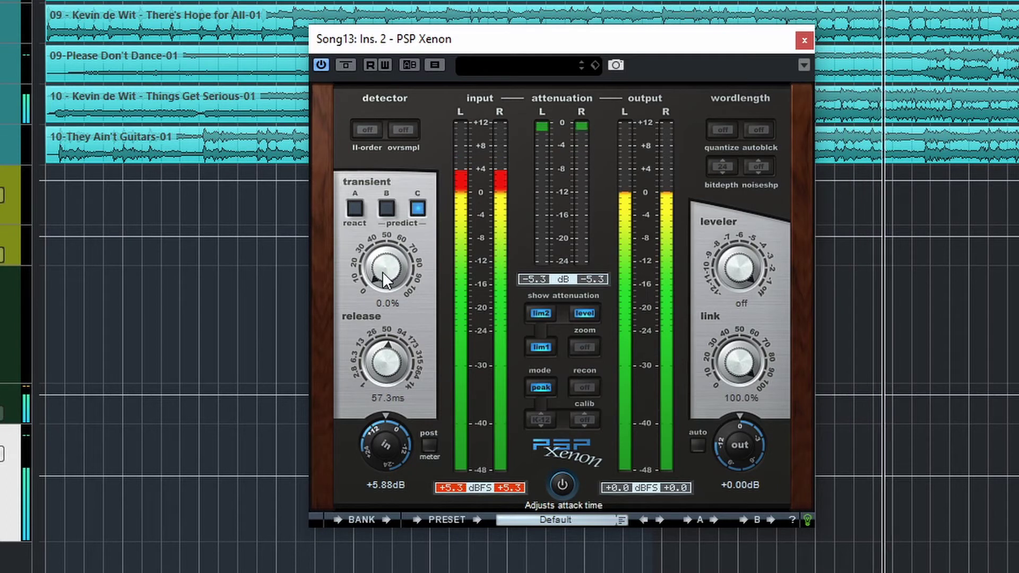
{"action": "left_click_drag", "start_coordinate": [382, 271], "coordinate": [378, 0]}
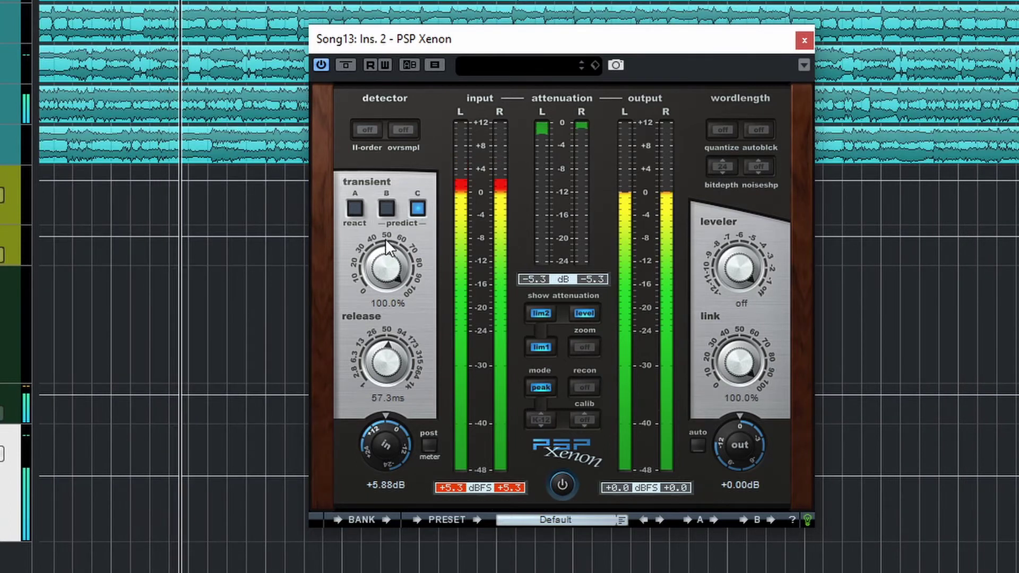
{"action": "left_click_drag", "start_coordinate": [390, 444], "coordinate": [392, 429]}
- Lower the transient attack setting to 0.0% and compare transient mode A with mode C
{"action": "left_click_drag", "start_coordinate": [390, 257], "coordinate": [401, 572]}
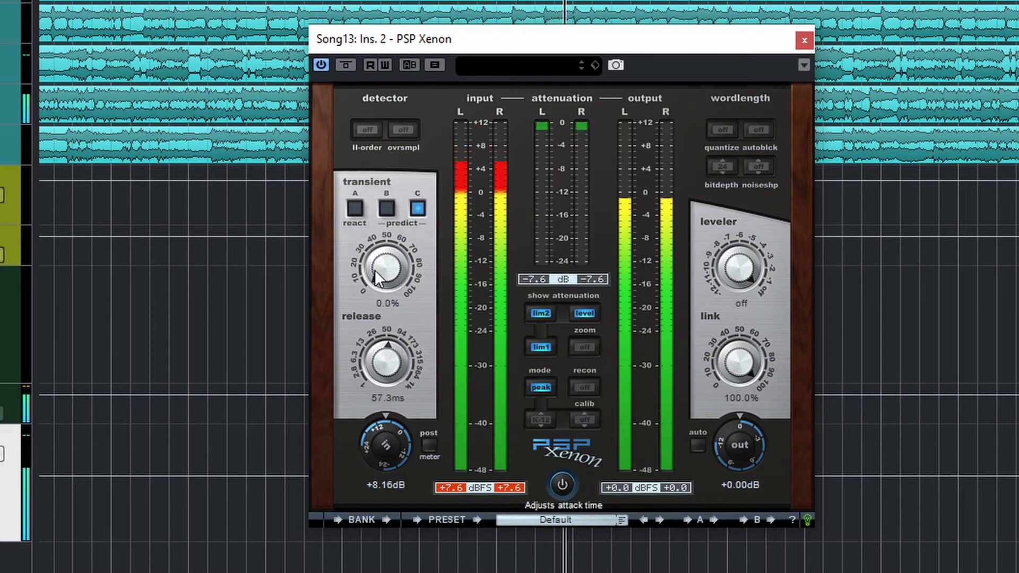
{"action": "left_click", "coordinate": [355, 207]}
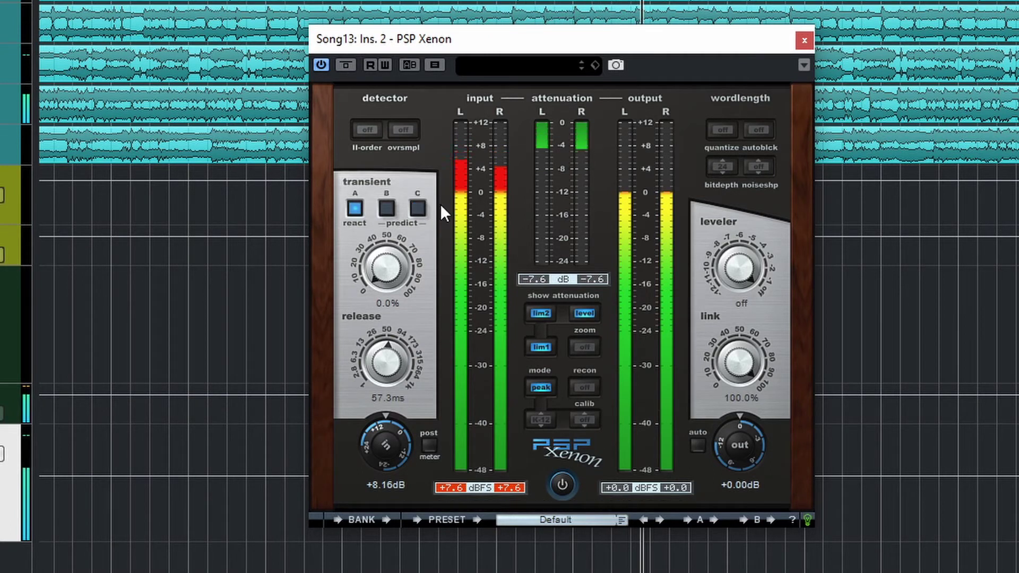
{"action": "left_click", "coordinate": [418, 208]}
- Try the transient attack setting at 100.0% and 0.0% in mode C, and set it to 49.3%
{"action": "left_click_drag", "start_coordinate": [386, 286], "coordinate": [436, 2]}
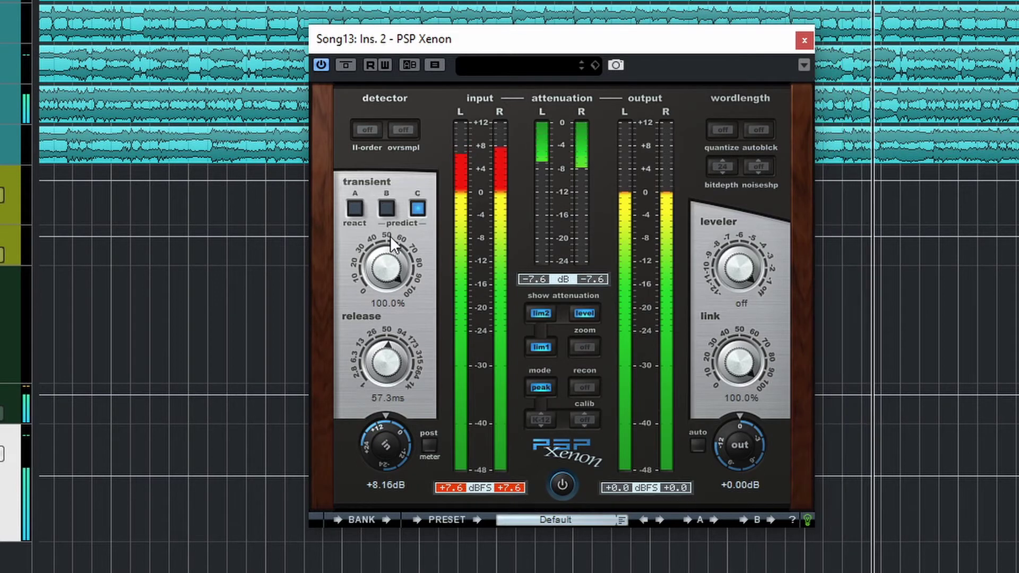
{"action": "left_click_drag", "start_coordinate": [390, 261], "coordinate": [356, 565]}
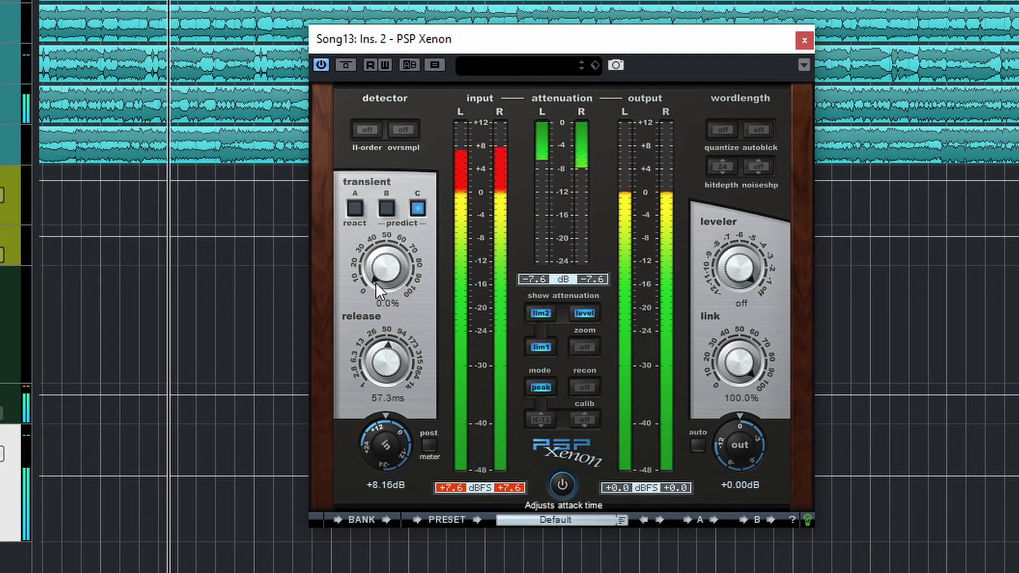
{"action": "left_click_drag", "start_coordinate": [376, 283], "coordinate": [395, 192]}
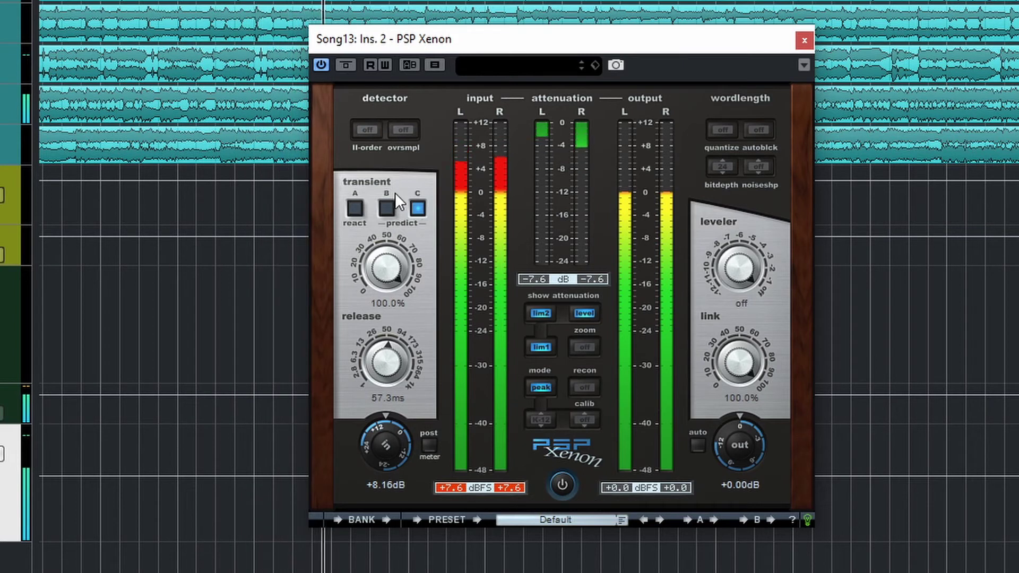
{"action": "left_click_drag", "start_coordinate": [391, 280], "coordinate": [396, 414]}
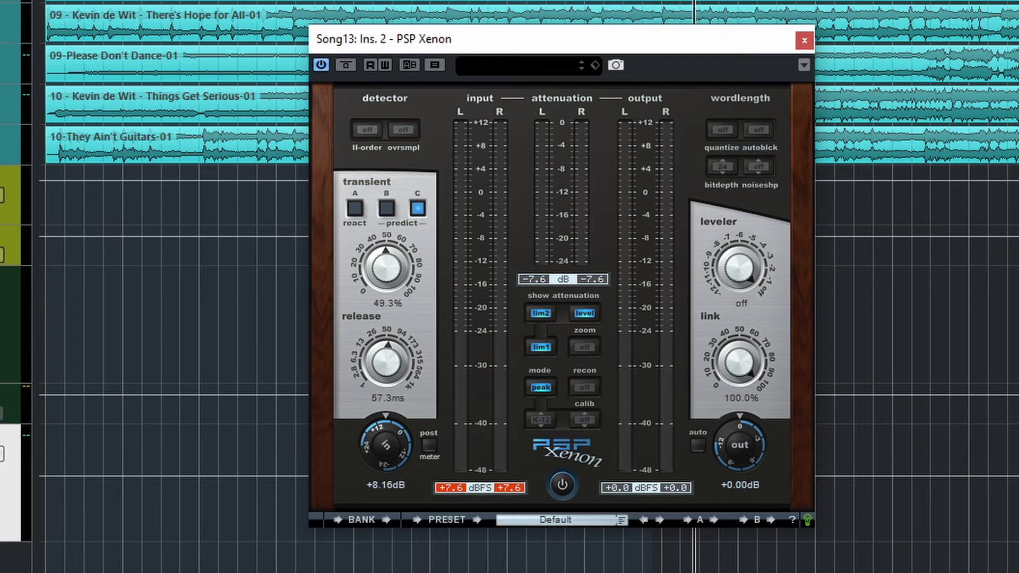
- Play the song with the release time set to 1.0 ms and compare transient modes A, B and C
{"action": "key", "text": "space"}
{"action": "left_click_drag", "start_coordinate": [383, 358], "coordinate": [373, 391]}
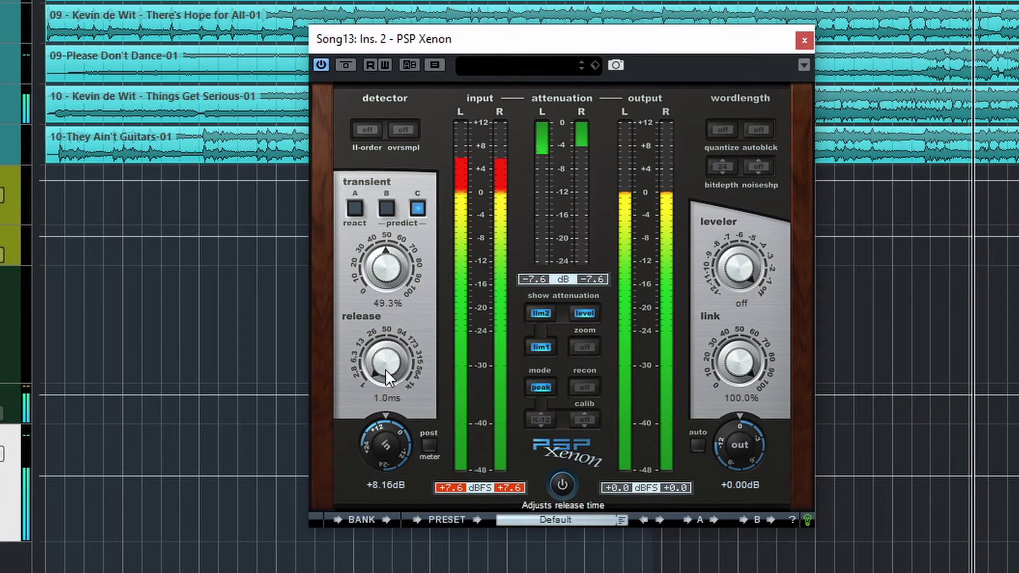
{"action": "left_click", "coordinate": [350, 207]}
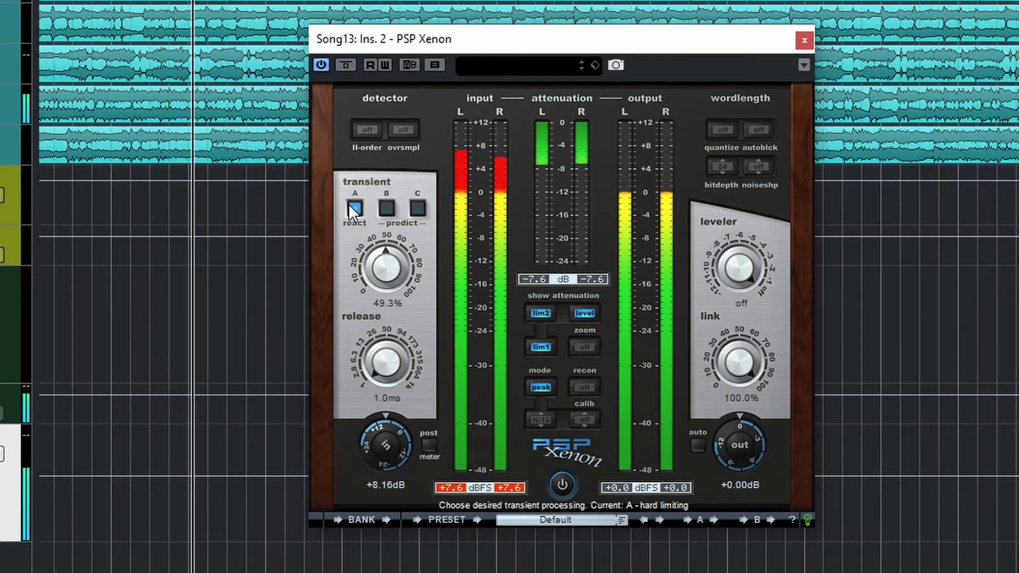
{"action": "left_click", "coordinate": [385, 211]}
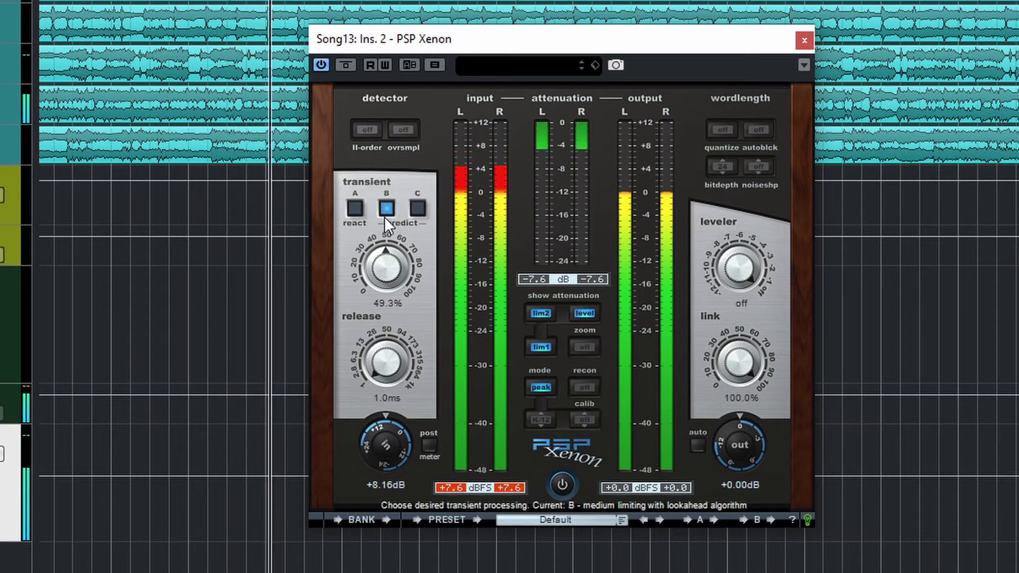
{"action": "left_click", "coordinate": [411, 211]}
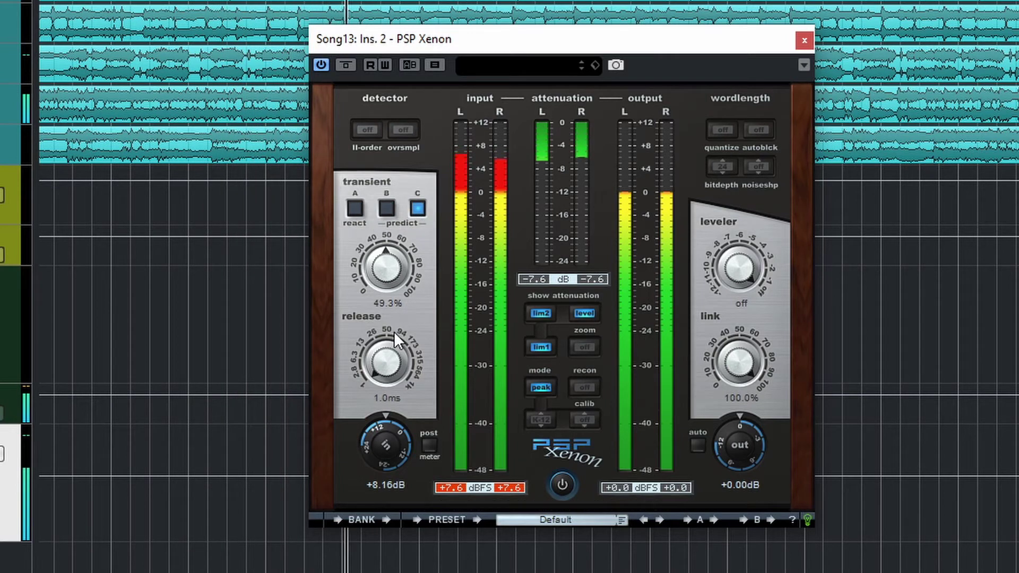
- Set the transient attack setting to 48.6%, try release times of 1000.0 ms and 1.0 ms, and set the release to 169.7 ms
{"action": "mouse_move", "coordinate": [391, 269]}
{"action": "left_mouse_down"}
{"action": "mouse_move", "coordinate": [397, 134]}
{"action": "mouse_move", "coordinate": [397, 444]}
{"action": "mouse_move", "coordinate": [398, 280]}
{"action": "left_mouse_up"}
{"action": "left_click_drag", "start_coordinate": [381, 343], "coordinate": [366, 58]}
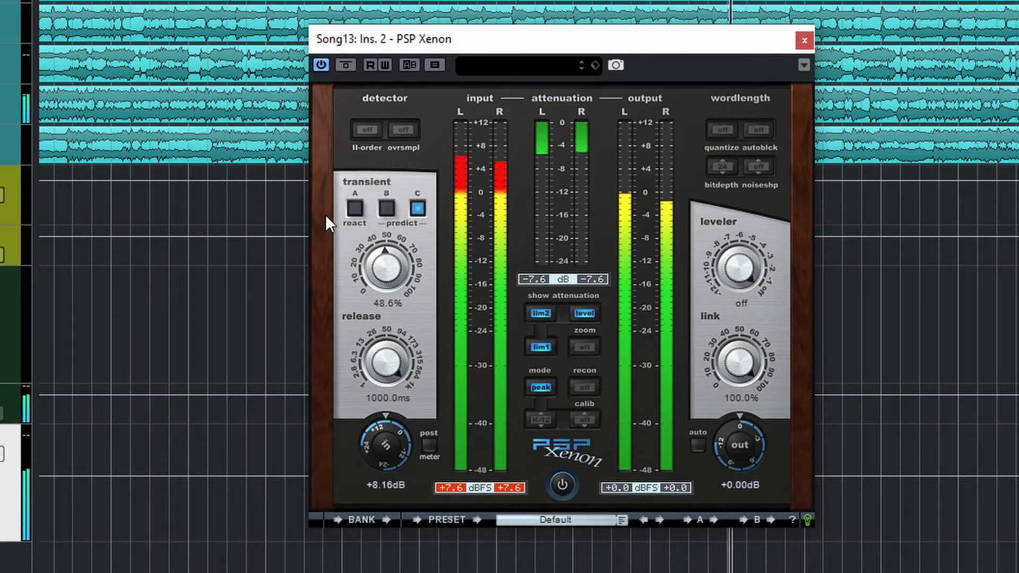
{"action": "left_click_drag", "start_coordinate": [374, 356], "coordinate": [375, 572]}
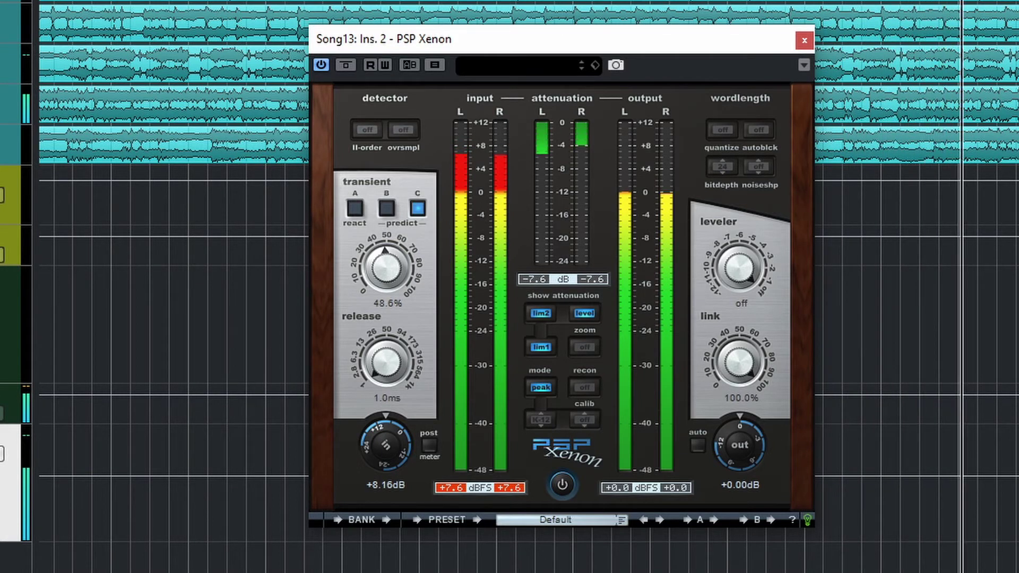
{"action": "left_click_drag", "start_coordinate": [334, 561], "coordinate": [344, 403]}
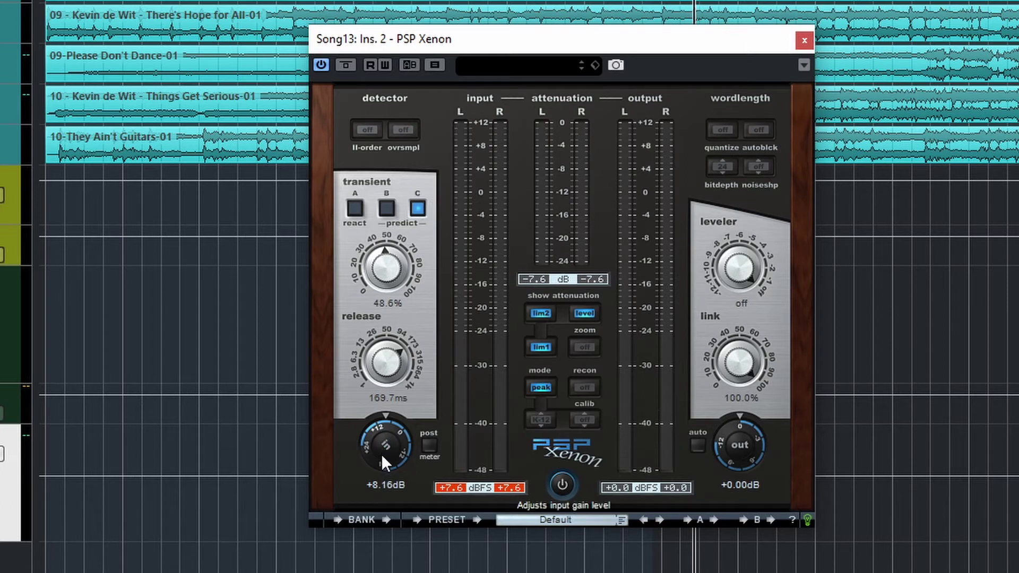
- Try an input gain of +7.08 dB and raise it to +9.00 dB
{"action": "left_click_drag", "start_coordinate": [382, 446], "coordinate": [427, 501]}
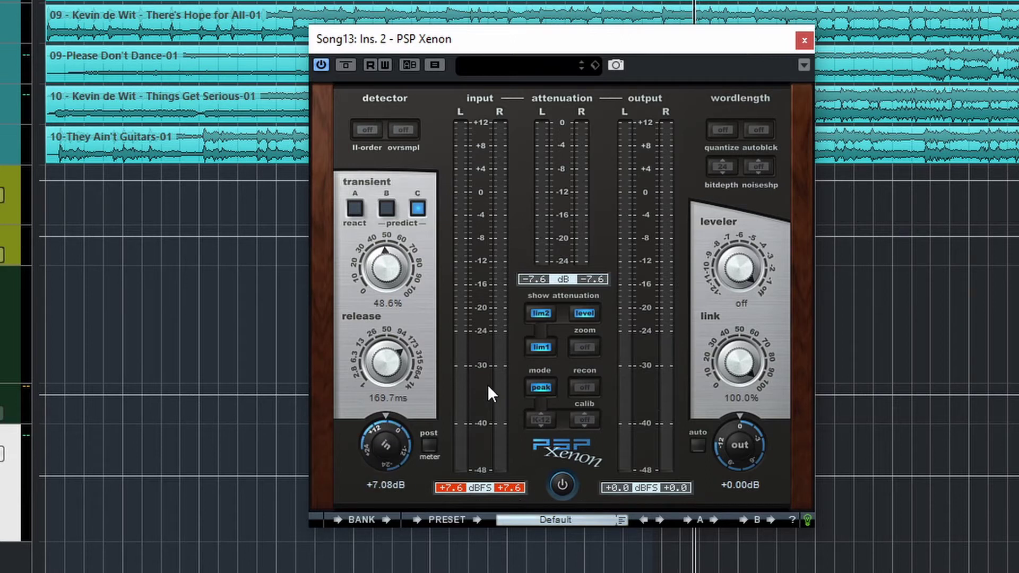
{"action": "scroll", "coordinate": [391, 444], "scroll_direction": "down", "scroll_amount": 1}
{"action": "scroll", "coordinate": [391, 444], "scroll_direction": "up", "scroll_amount": 14}
{"action": "scroll", "coordinate": [390, 439], "scroll_direction": "up", "scroll_amount": 3}
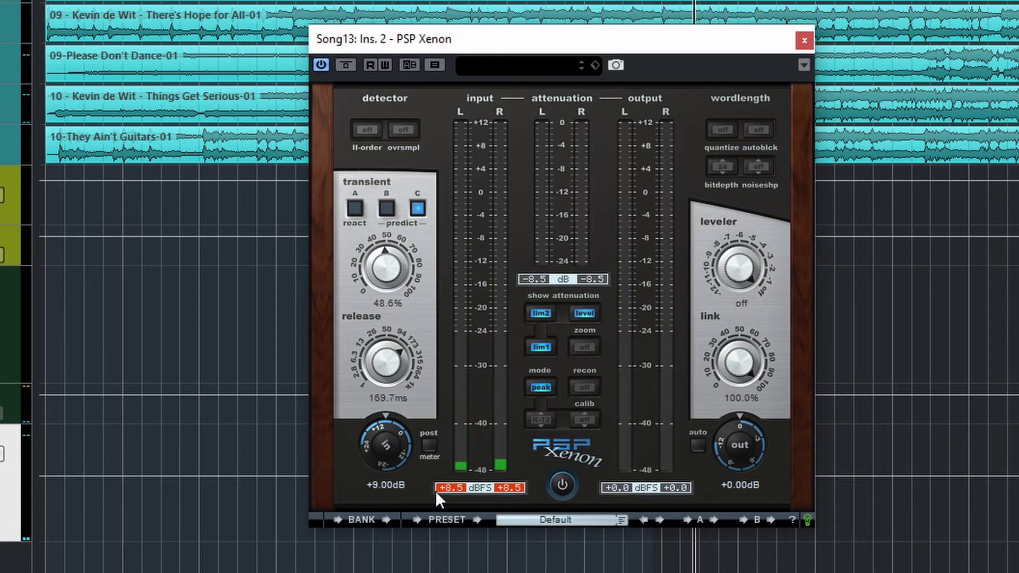
- Compare the playing song with the limiting engine off and on at +4.92 dB input gain, and raise the input gain to +7.80 dB
{"action": "left_click_drag", "start_coordinate": [382, 449], "coordinate": [378, 477]}
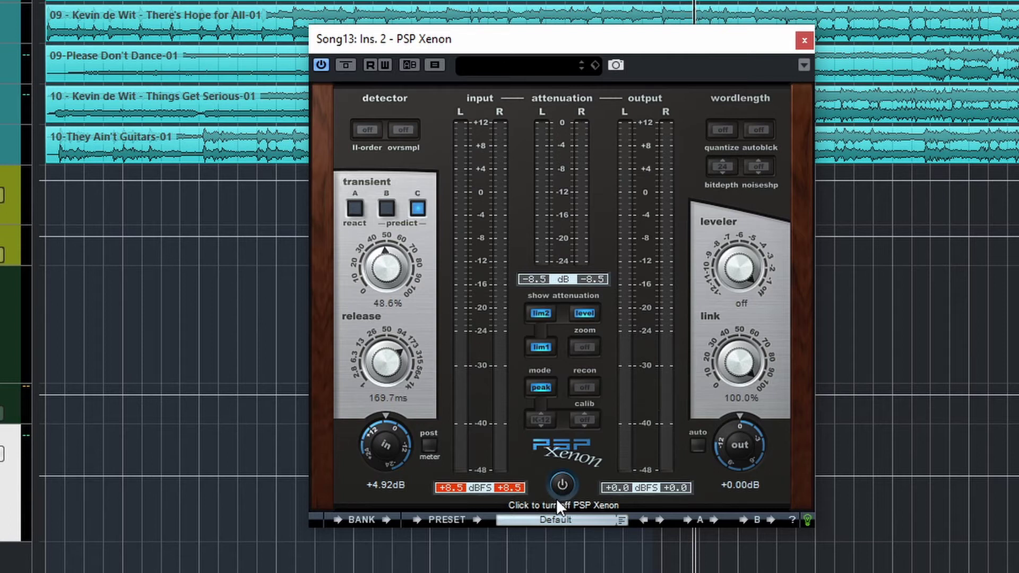
{"action": "left_click", "coordinate": [561, 484]}
{"action": "left_click", "coordinate": [564, 485]}
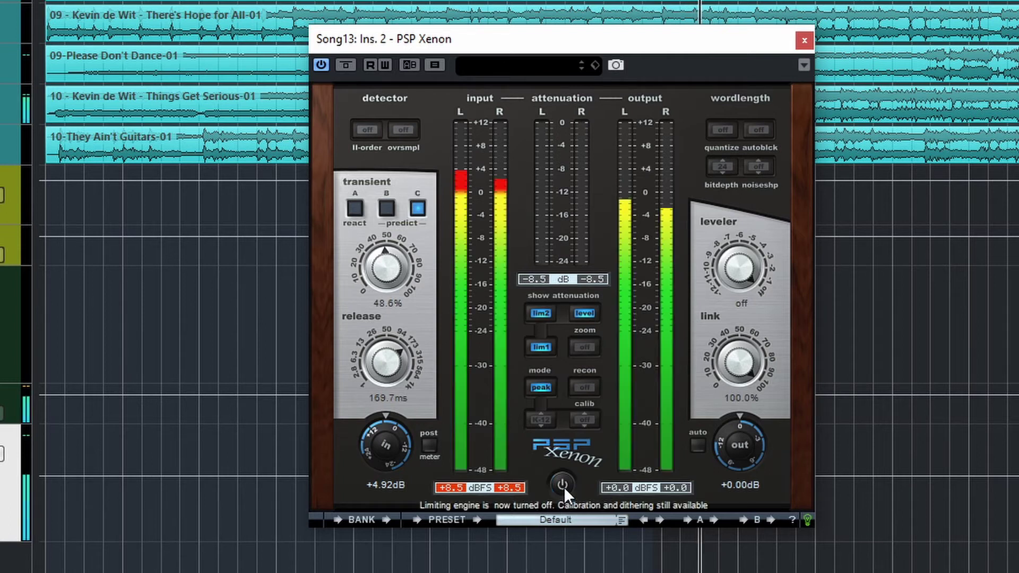
{"action": "left_click", "coordinate": [562, 483]}
{"action": "left_click", "coordinate": [562, 483]}
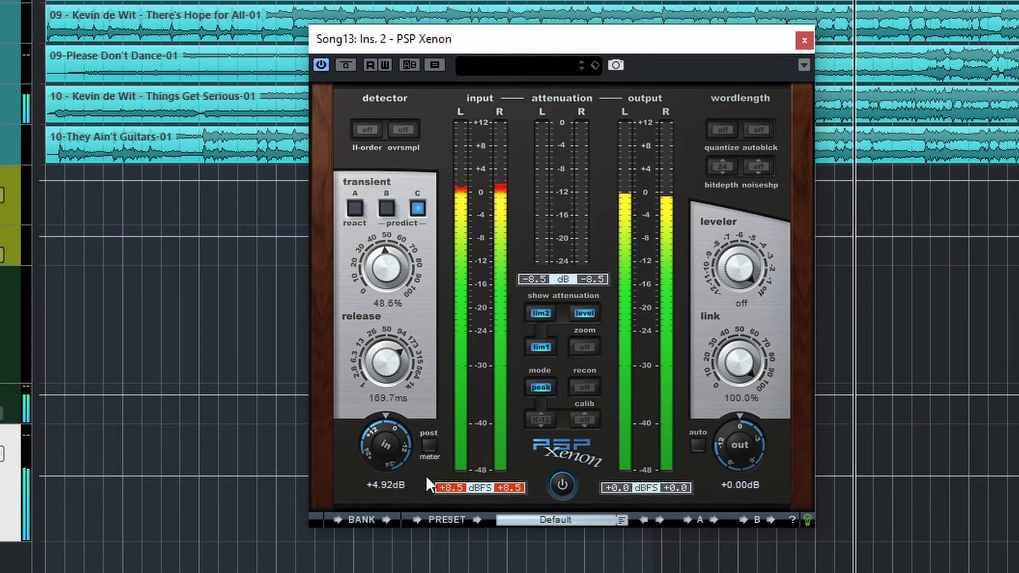
{"action": "left_click_drag", "start_coordinate": [392, 457], "coordinate": [391, 433]}
{"action": "key", "text": "space"}
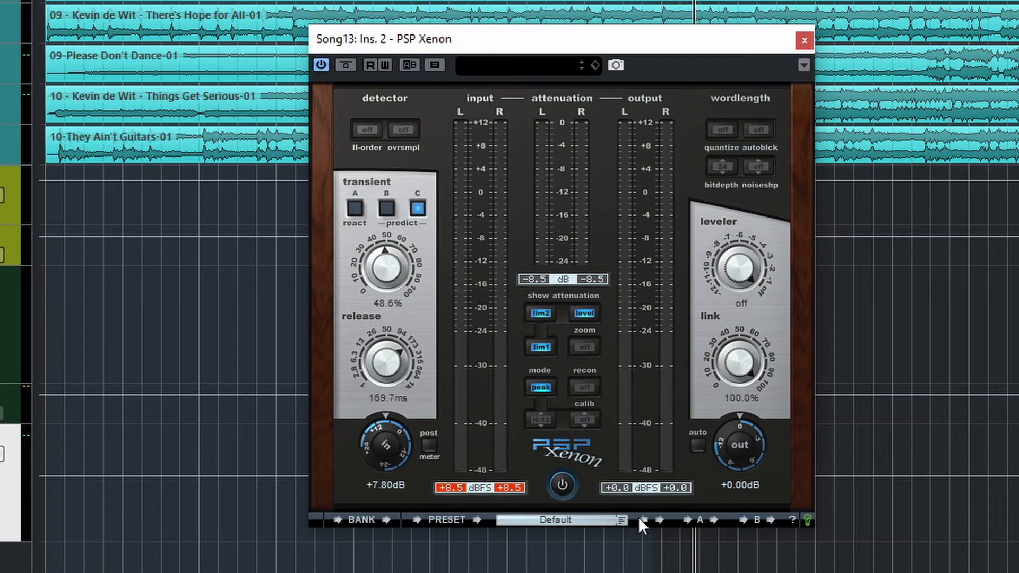
- Enable wordlength quantization and set the bit depth to 16
{"action": "left_click", "coordinate": [724, 131]}
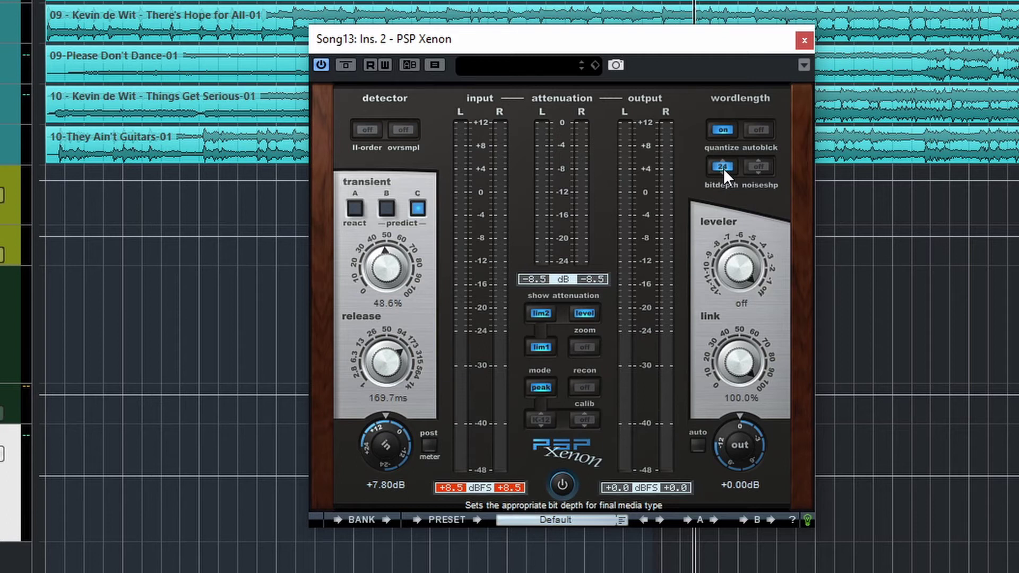
{"action": "mouse_move", "coordinate": [724, 168]}
{"action": "left_mouse_down"}
{"action": "mouse_move", "coordinate": [725, 188]}
{"action": "mouse_move", "coordinate": [722, 176]}
{"action": "left_mouse_up"}
{"action": "left_click", "coordinate": [723, 170]}
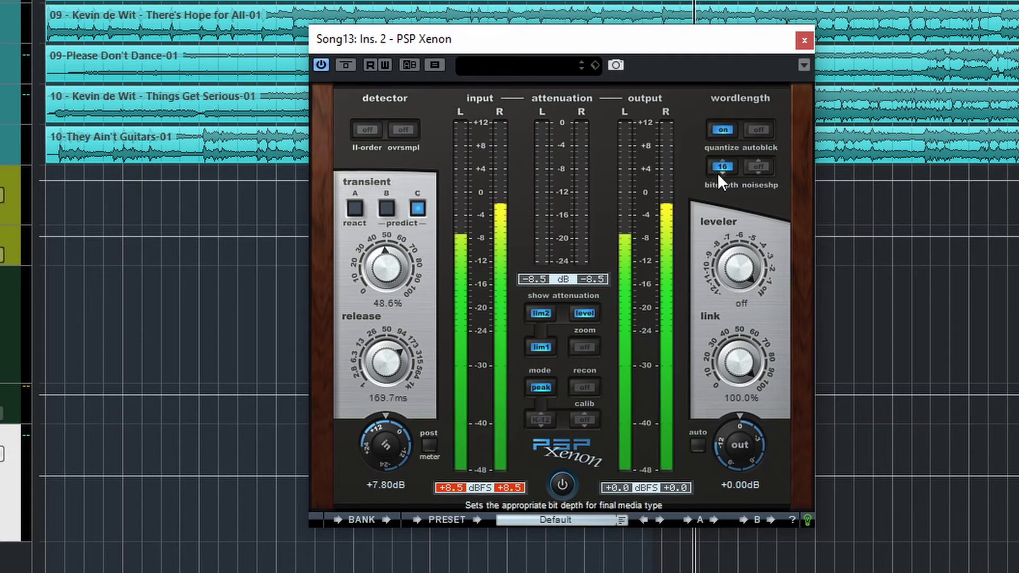
- Compare the song with quantization switched off and on during playback, leaving it on
{"action": "left_click", "coordinate": [716, 130]}
{"action": "left_click", "coordinate": [715, 130]}
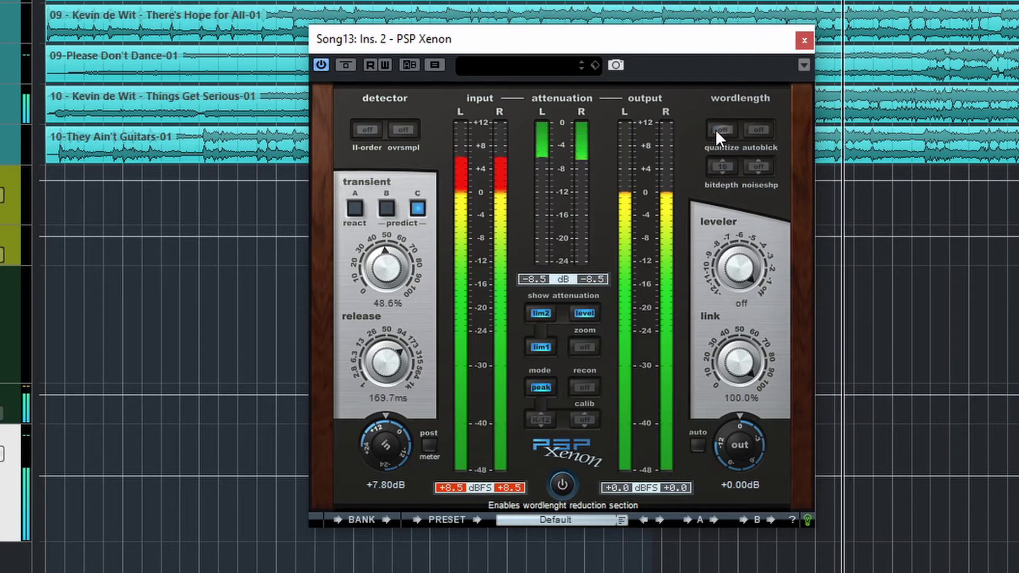
{"action": "left_click", "coordinate": [715, 130]}
{"action": "left_click", "coordinate": [716, 129]}
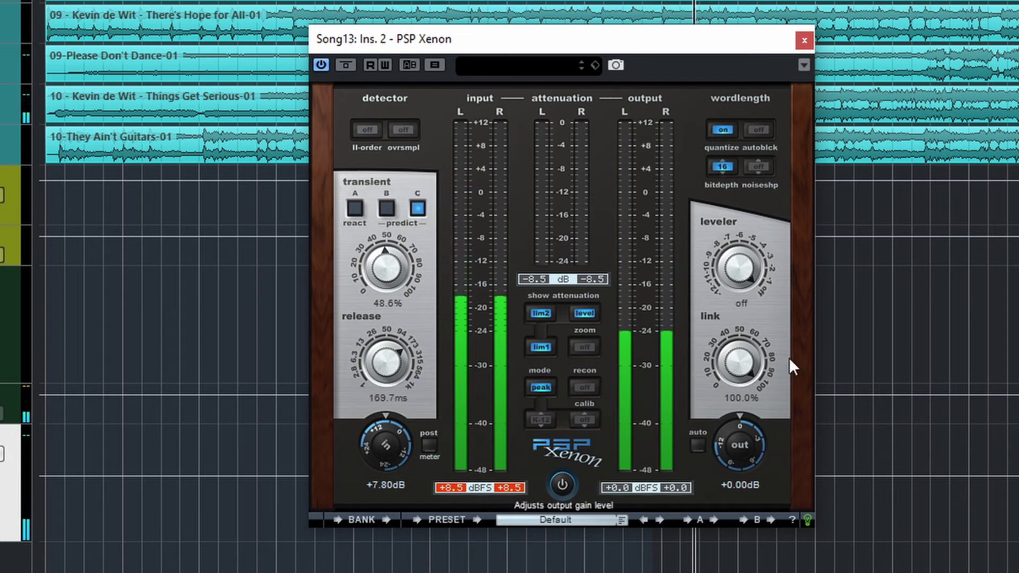
- Try the different noise shapes while the song plays, set noise shaping to C, and turn on autoblck
{"action": "left_click", "coordinate": [763, 169]}
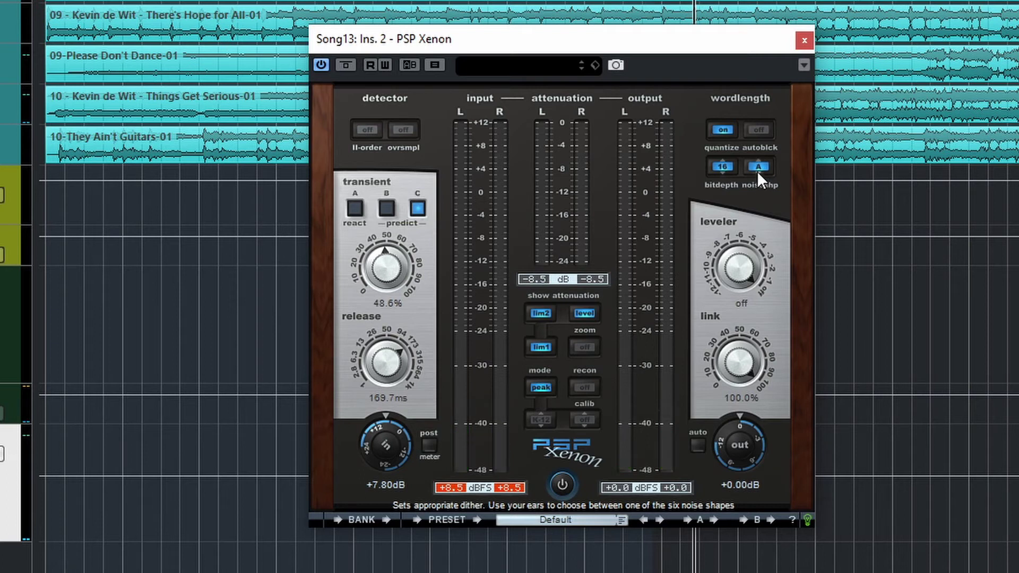
{"action": "left_click", "coordinate": [758, 166]}
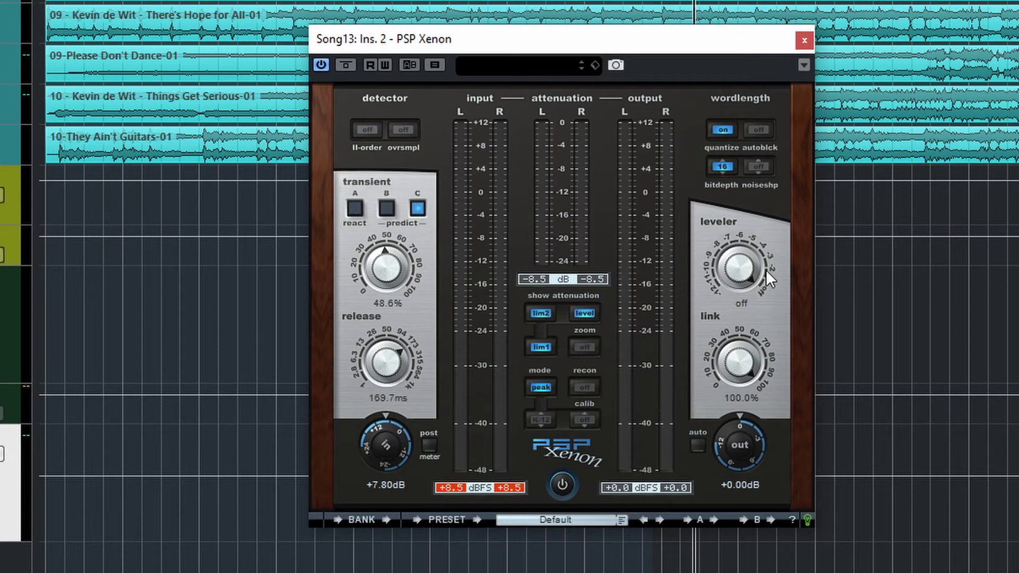
{"action": "key", "text": "space"}
{"action": "left_click", "coordinate": [763, 163]}
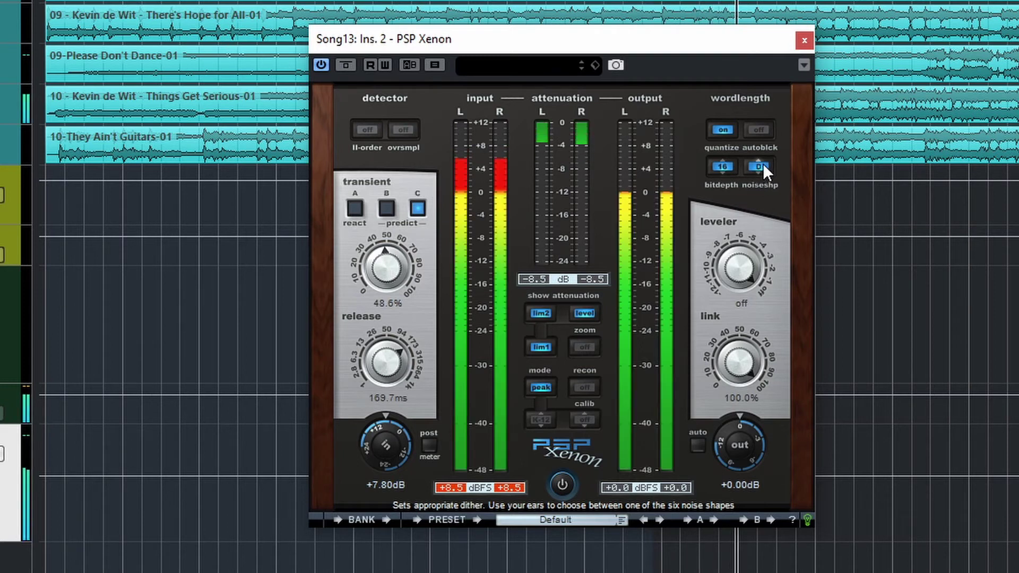
{"action": "left_click", "coordinate": [753, 164]}
{"action": "left_click", "coordinate": [758, 172]}
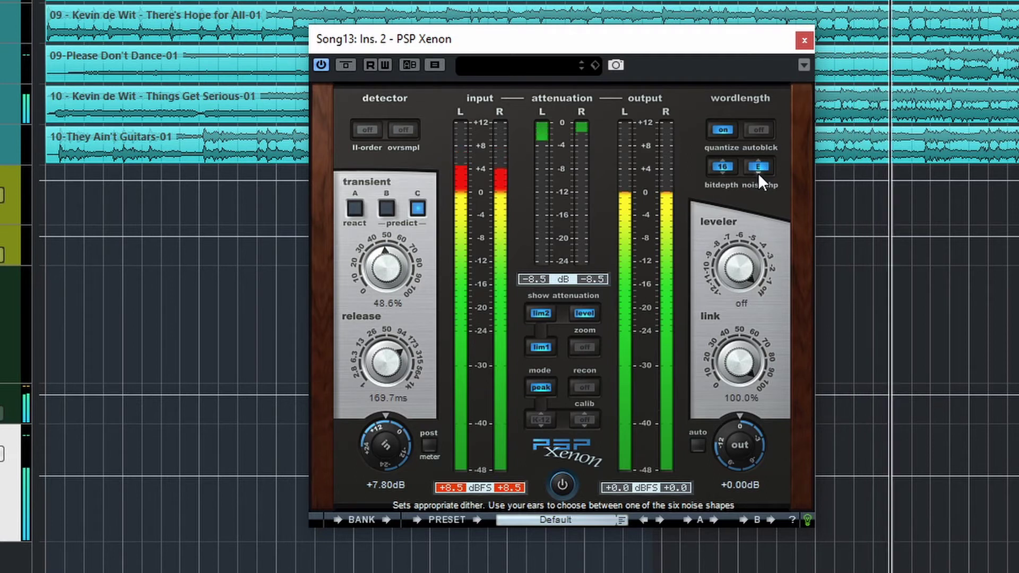
{"action": "left_click", "coordinate": [758, 172]}
{"action": "left_click", "coordinate": [757, 172]}
{"action": "left_click", "coordinate": [758, 172]}
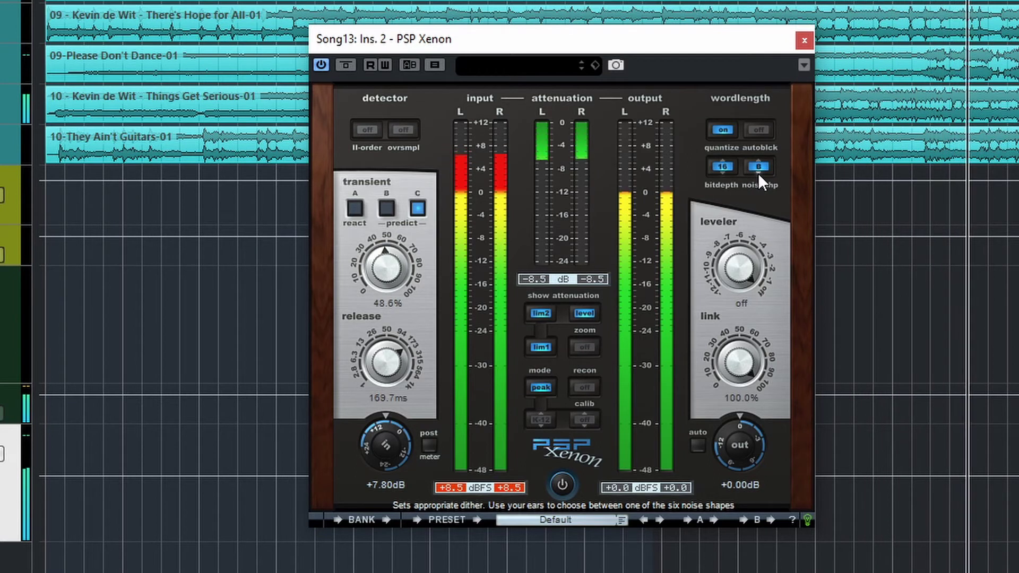
{"action": "left_click", "coordinate": [757, 163]}
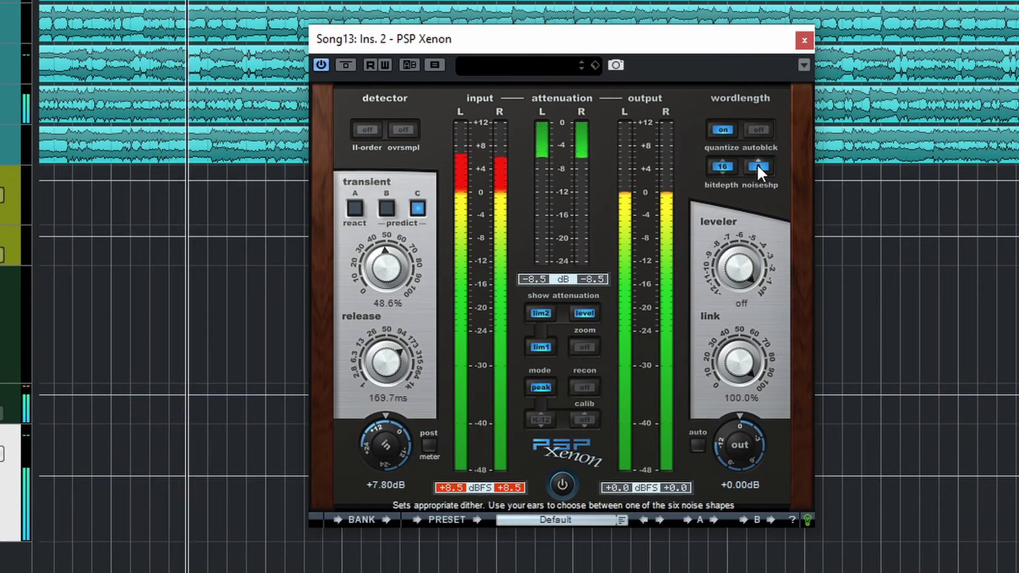
{"action": "left_click", "coordinate": [761, 162]}
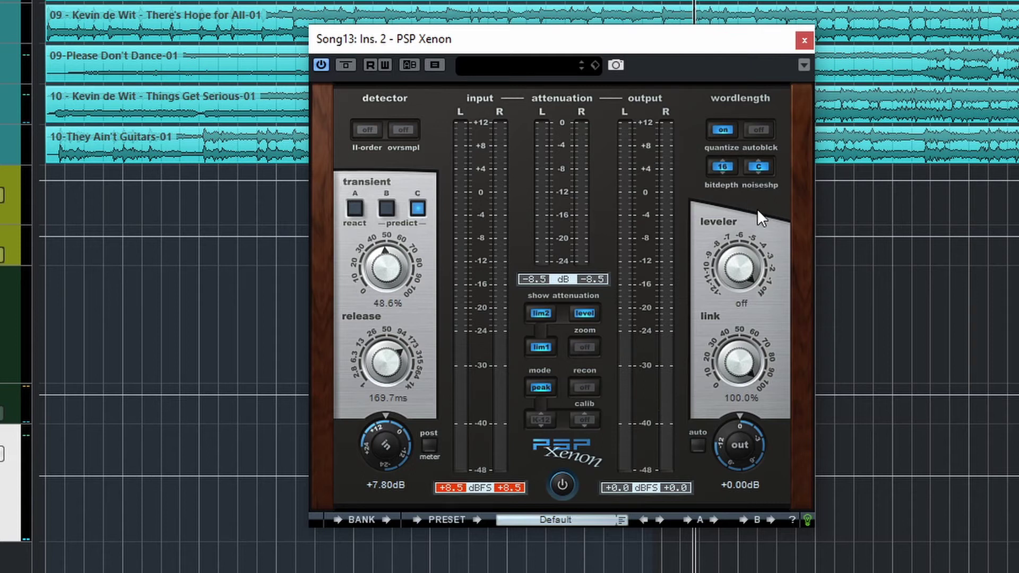
{"action": "left_click", "coordinate": [758, 130]}
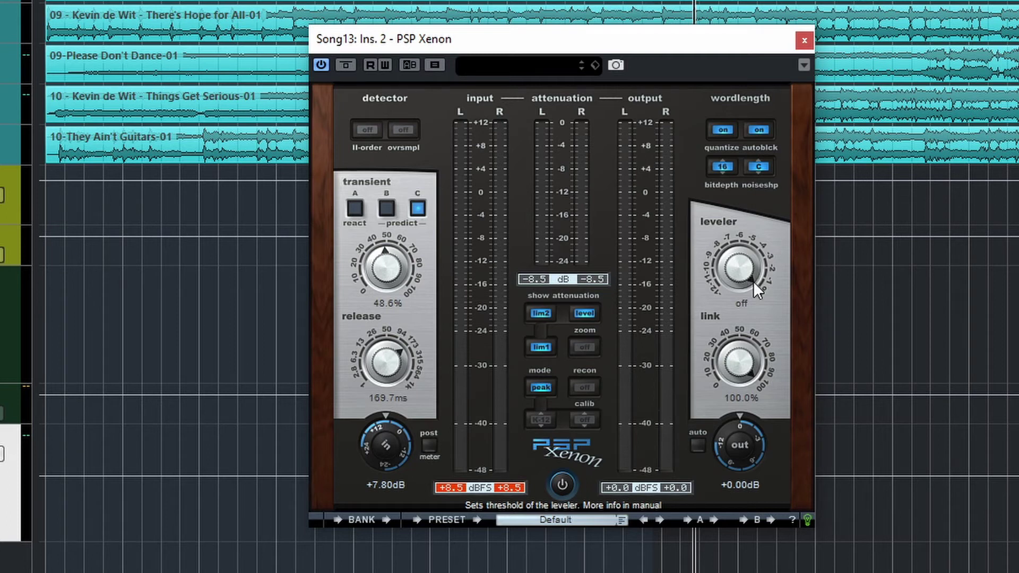
- Play the song, compare the leveler threshold at -12.00 dB and off, and set it to -7.93 dB
{"action": "key", "text": "space"}
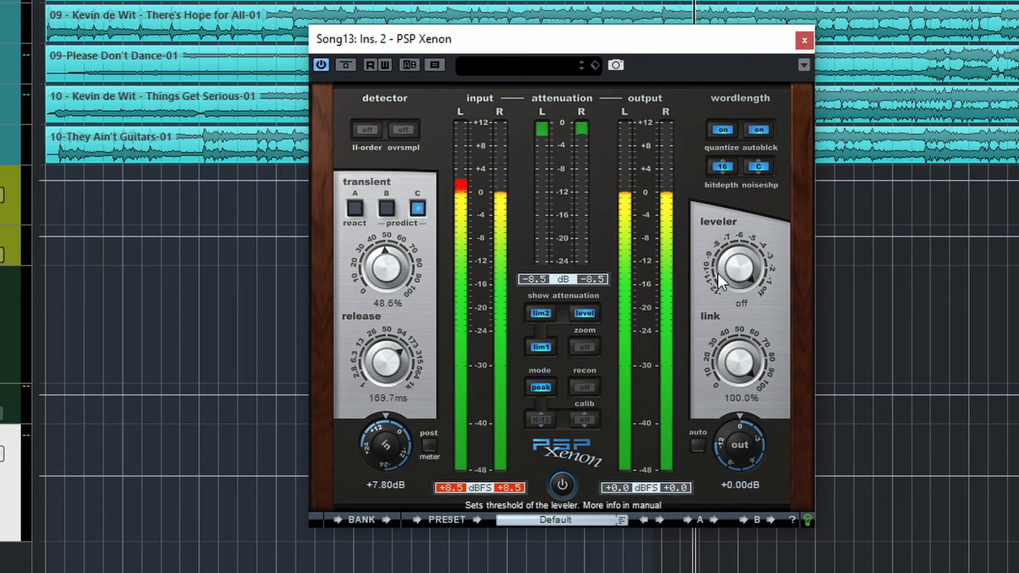
{"action": "left_click_drag", "start_coordinate": [740, 268], "coordinate": [733, 306]}
{"action": "left_click_drag", "start_coordinate": [756, 476], "coordinate": [771, 572]}
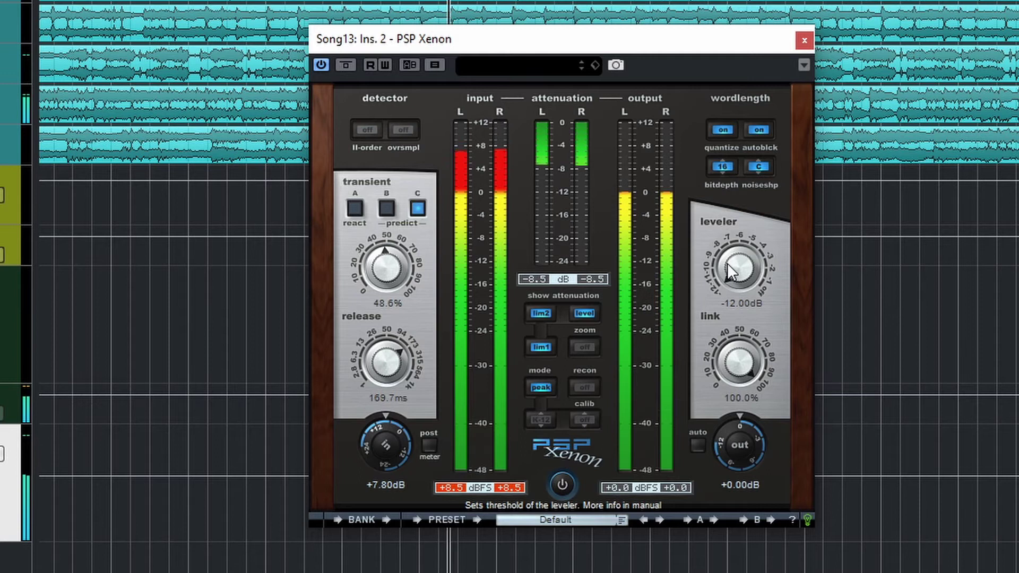
{"action": "left_click_drag", "start_coordinate": [733, 259], "coordinate": [734, 119]}
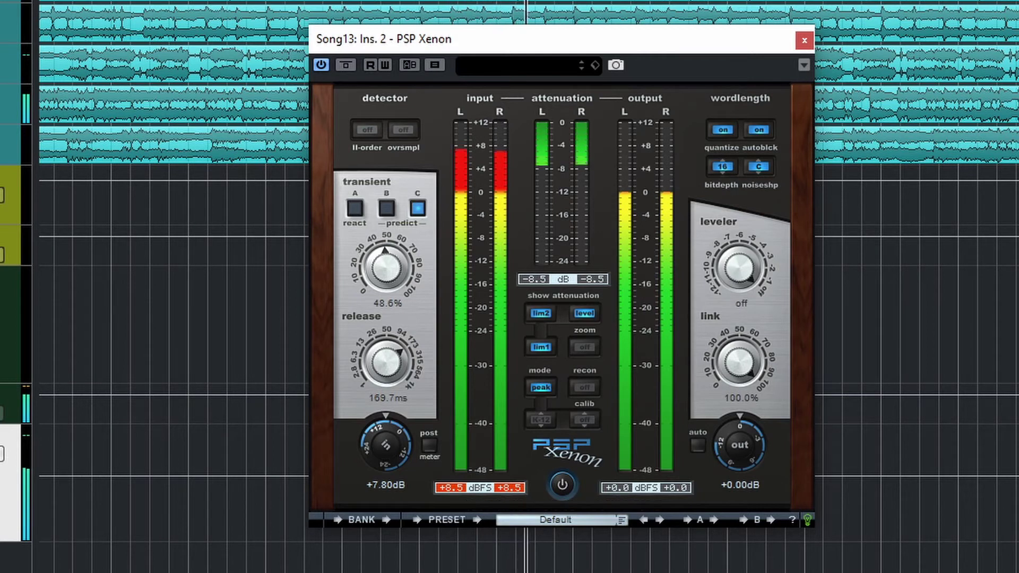
{"action": "left_click_drag", "start_coordinate": [738, 159], "coordinate": [737, 305]}
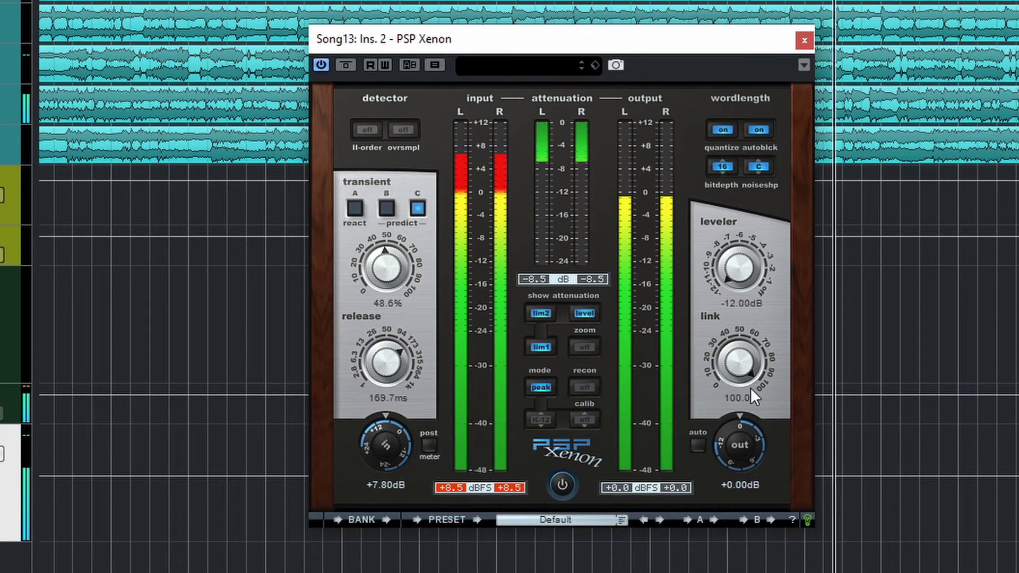
{"action": "left_click_drag", "start_coordinate": [739, 268], "coordinate": [751, 188]}
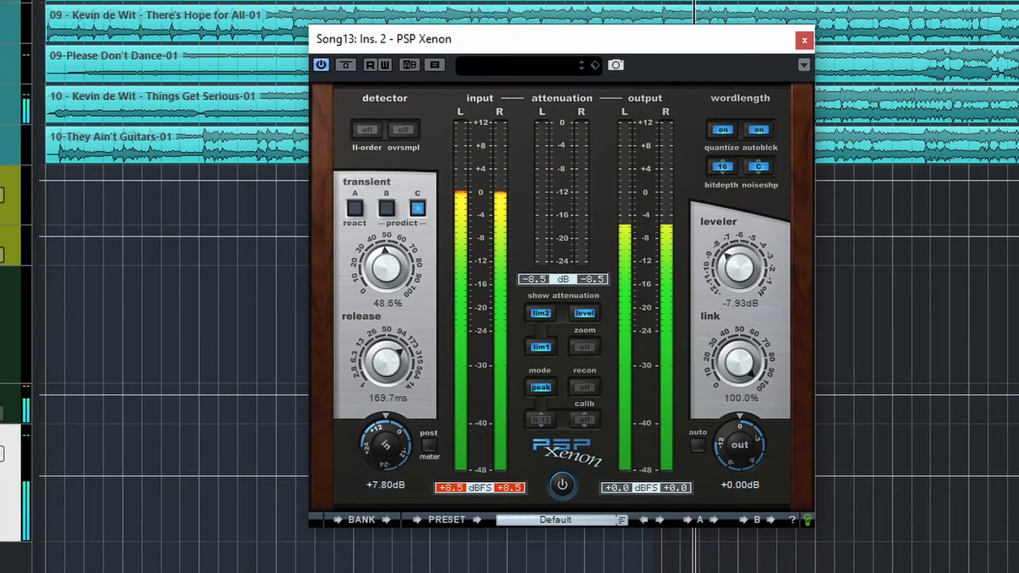
{"action": "key", "text": "space"}
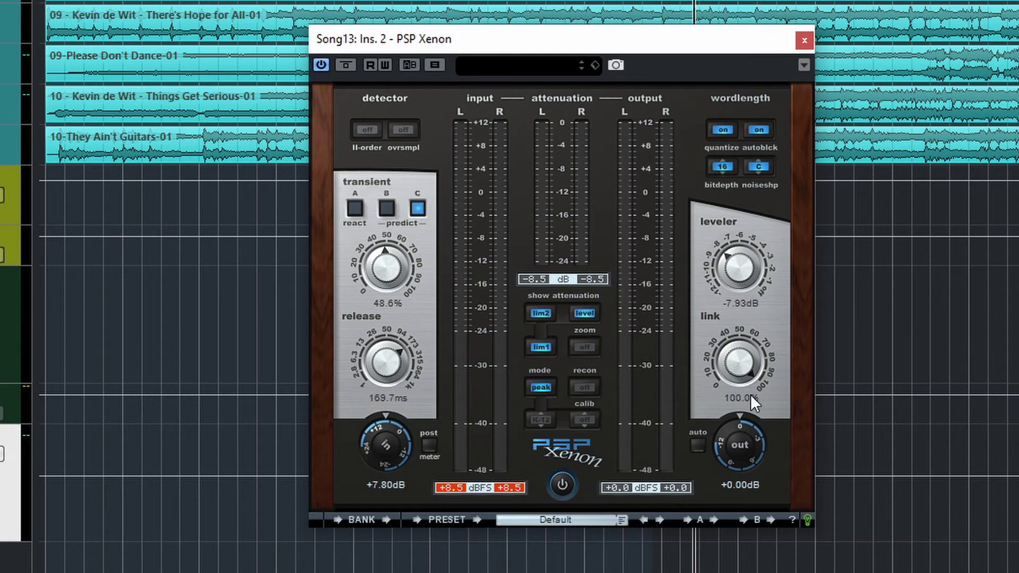
- Compare channel link settings of 0.0% and 100.0% while the song plays, and return the link to 100.0%
{"action": "left_click_drag", "start_coordinate": [768, 346], "coordinate": [742, 468]}
{"action": "left_click_drag", "start_coordinate": [747, 358], "coordinate": [816, 36]}
{"action": "key", "text": "space"}
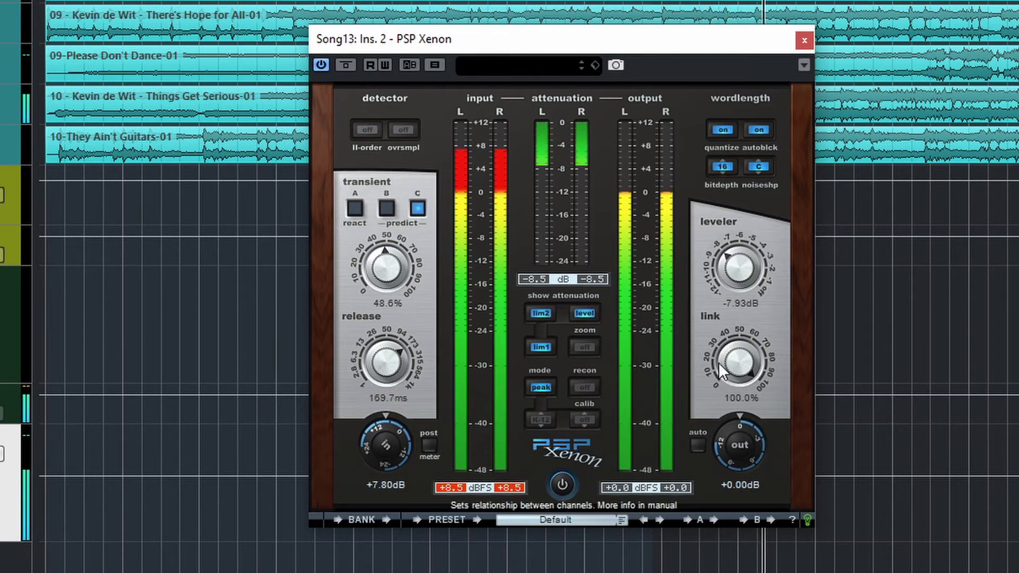
{"action": "left_click_drag", "start_coordinate": [734, 355], "coordinate": [738, 572]}
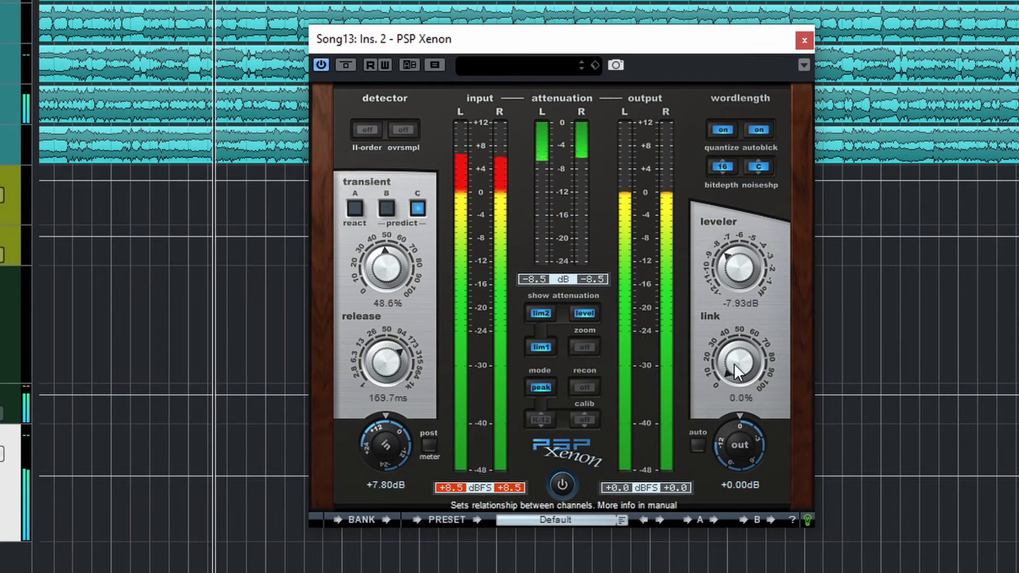
{"action": "left_click_drag", "start_coordinate": [734, 366], "coordinate": [777, 64]}
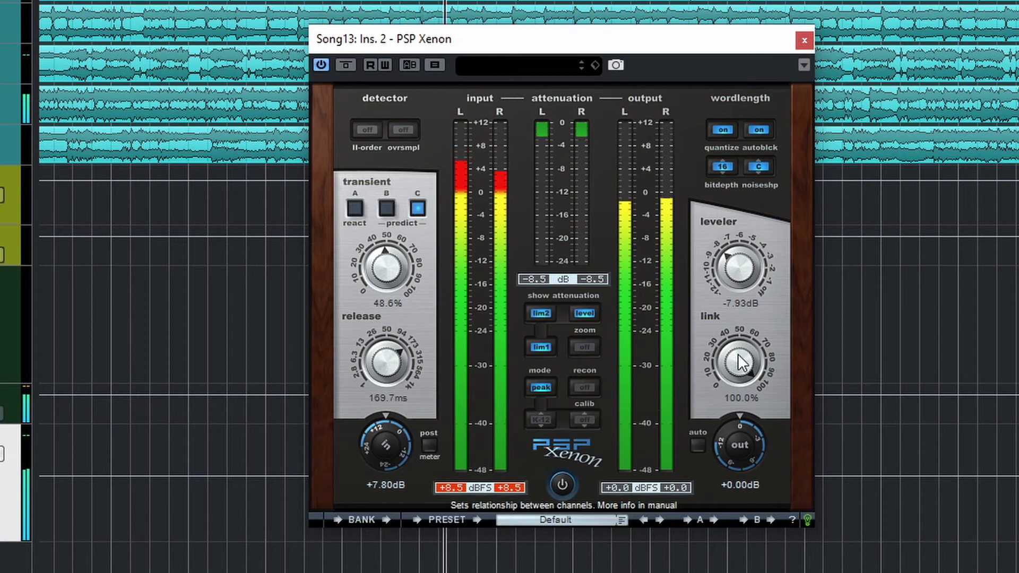
{"action": "left_click_drag", "start_coordinate": [737, 353], "coordinate": [758, 466]}
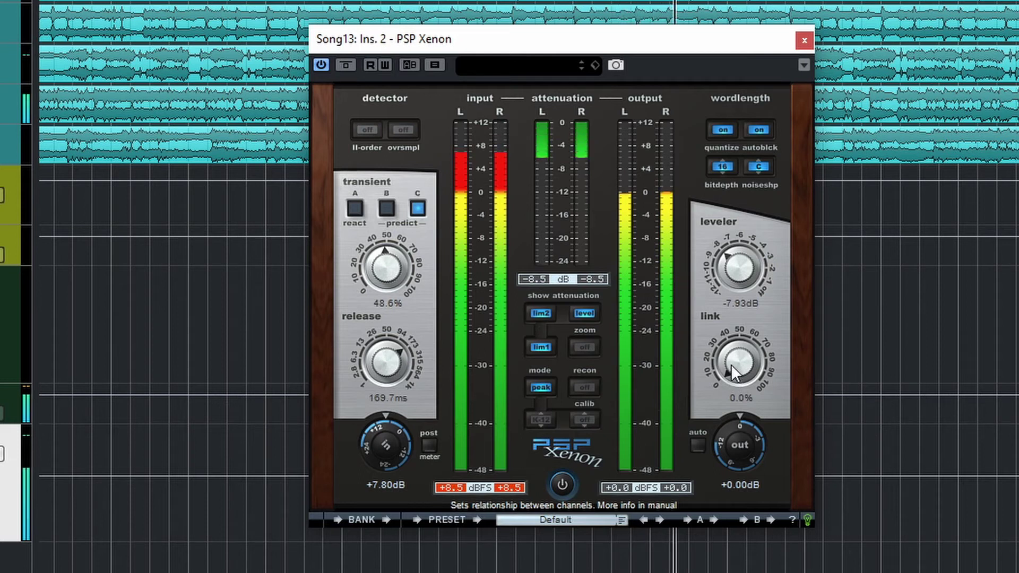
{"action": "left_click_drag", "start_coordinate": [731, 370], "coordinate": [775, 305]}
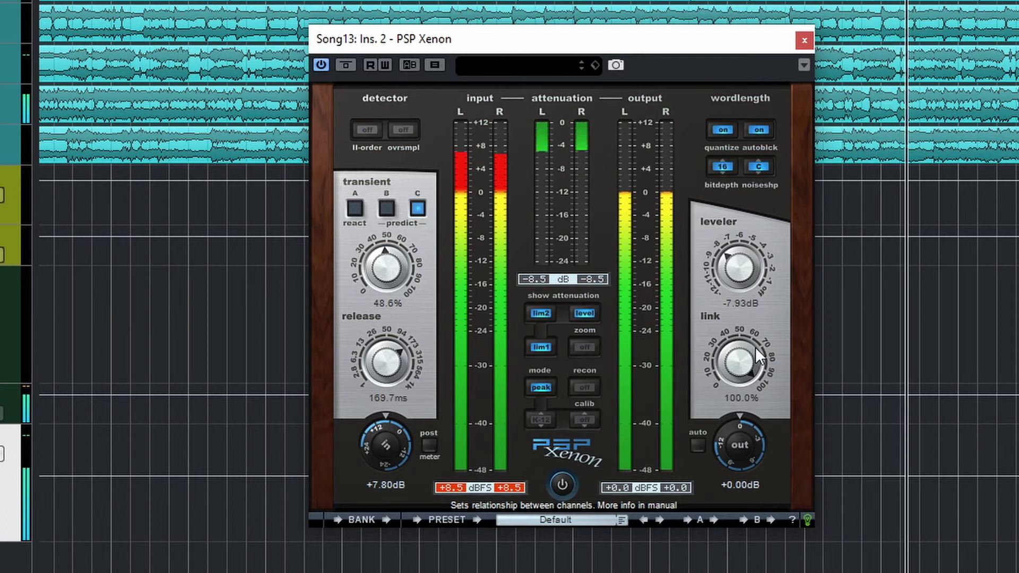
{"action": "left_click_drag", "start_coordinate": [744, 352], "coordinate": [707, 562]}
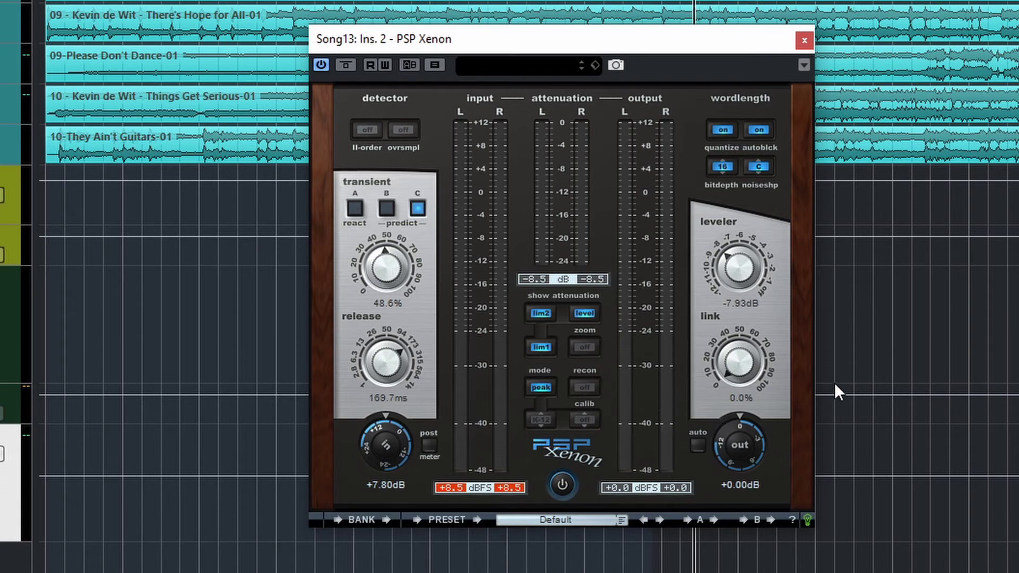
{"action": "left_click_drag", "start_coordinate": [734, 363], "coordinate": [697, 289]}
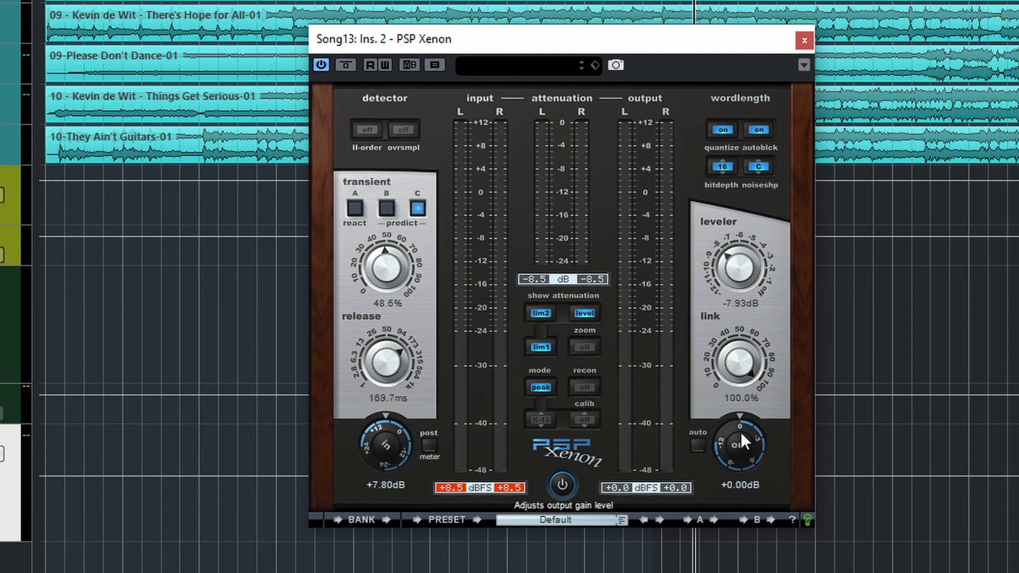
- Try lowering the output gain slightly below zero and reset it to +0.00 dB
{"action": "left_click_drag", "start_coordinate": [741, 433], "coordinate": [734, 453]}
{"action": "left_click_drag", "start_coordinate": [731, 457], "coordinate": [735, 440]}
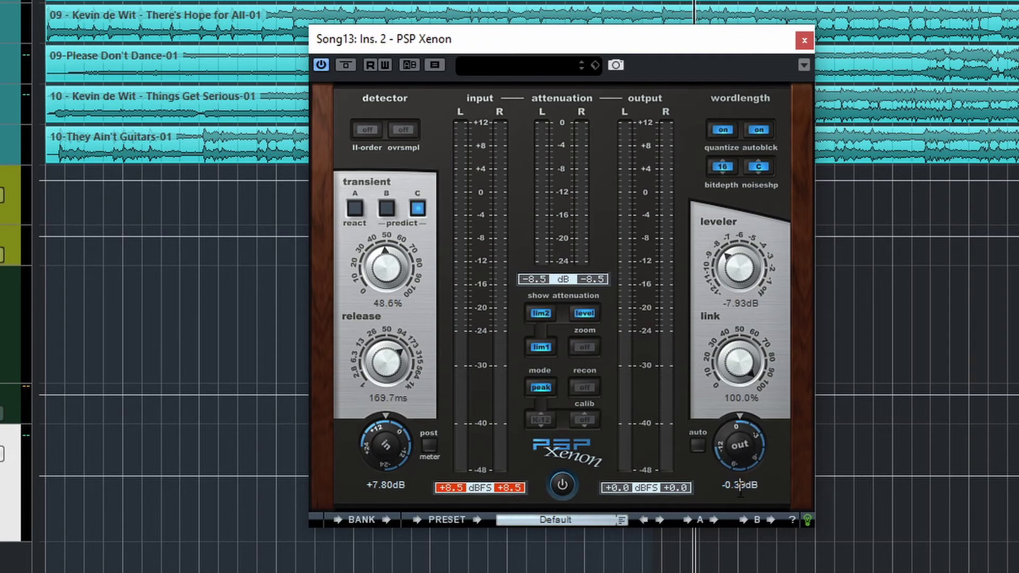
{"action": "double_click", "coordinate": [758, 487]}
{"action": "left_click", "coordinate": [769, 482]}
{"action": "double_click", "coordinate": [738, 454]}
- Play the song, compare the limiting engine off and on without auto output, and turn auto output on
{"action": "left_click", "coordinate": [696, 445]}
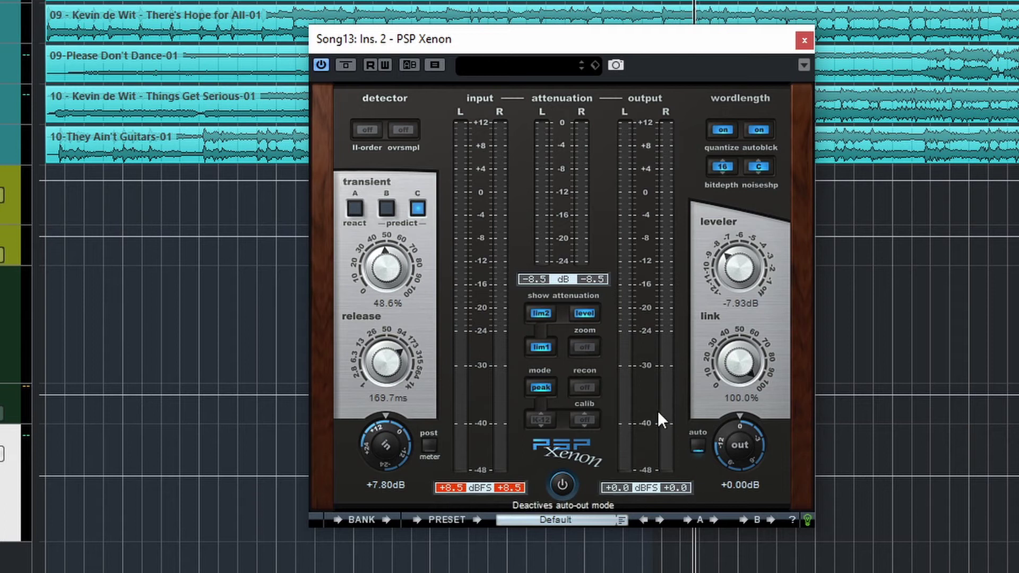
{"action": "left_click", "coordinate": [700, 445]}
{"action": "key", "text": "space"}
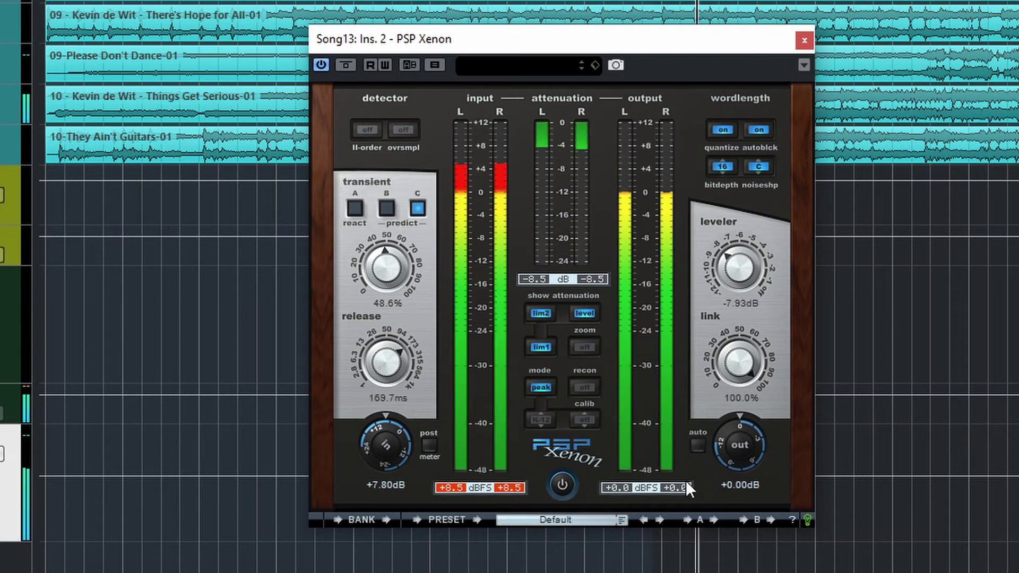
{"action": "left_click", "coordinate": [560, 493]}
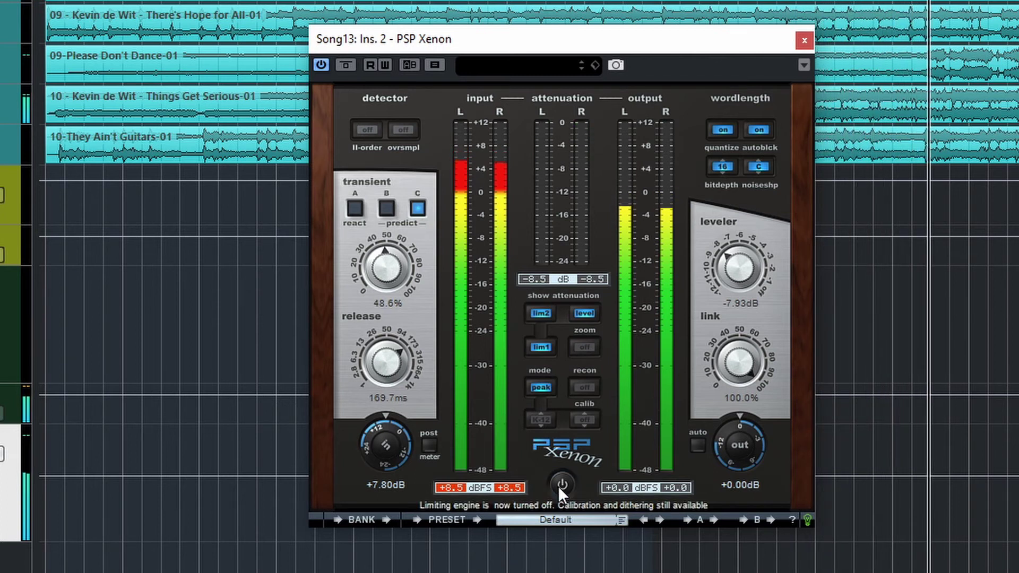
{"action": "left_click", "coordinate": [558, 487]}
{"action": "left_click", "coordinate": [558, 485]}
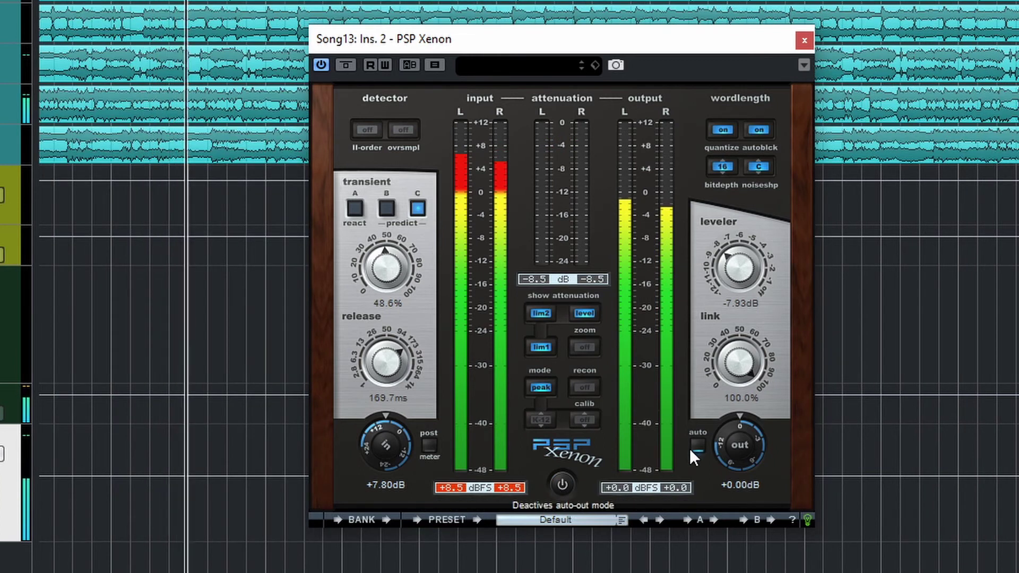
- Compare the playing song with the limiting engine off and on while auto output is enabled
{"action": "left_click", "coordinate": [562, 492]}
{"action": "left_click", "coordinate": [563, 488]}
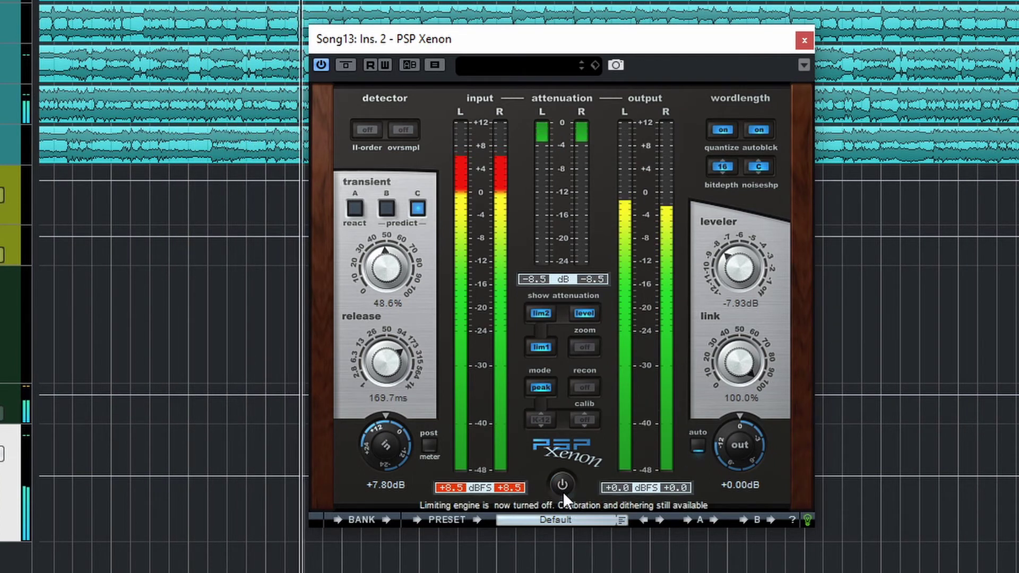
{"action": "left_click", "coordinate": [562, 491]}
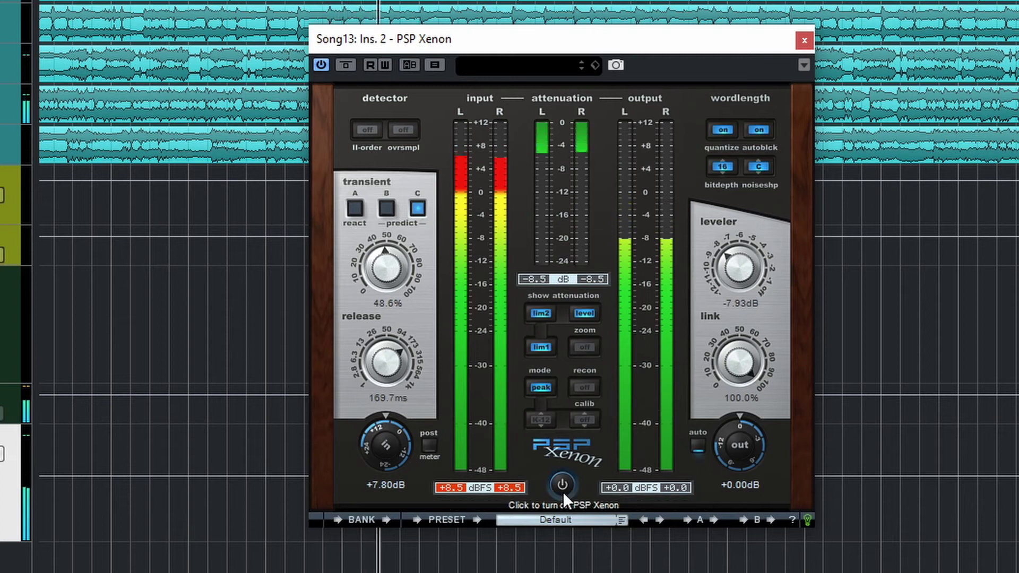
{"action": "left_click", "coordinate": [562, 491]}
{"action": "left_click", "coordinate": [563, 492]}
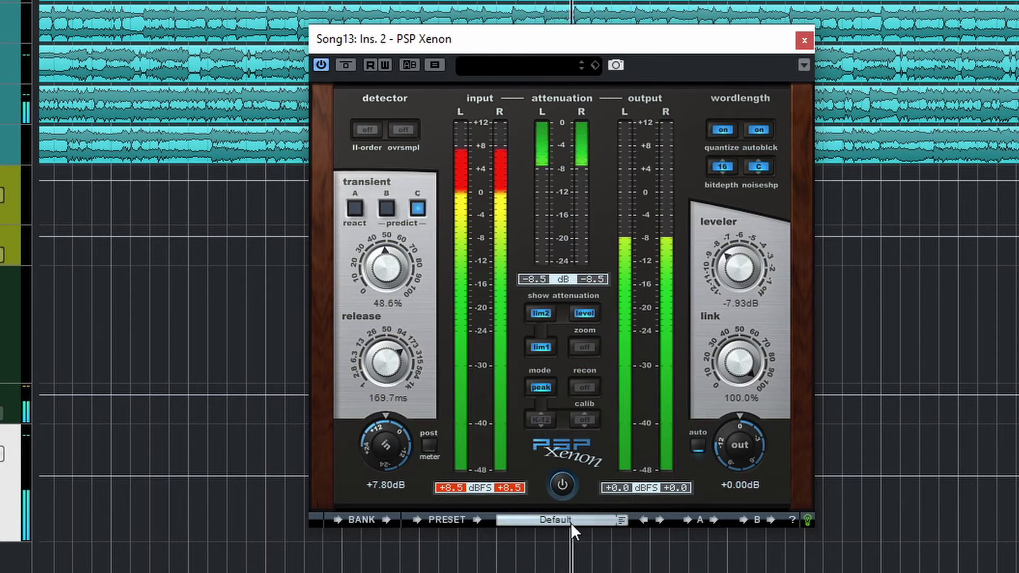
{"action": "left_click", "coordinate": [566, 485]}
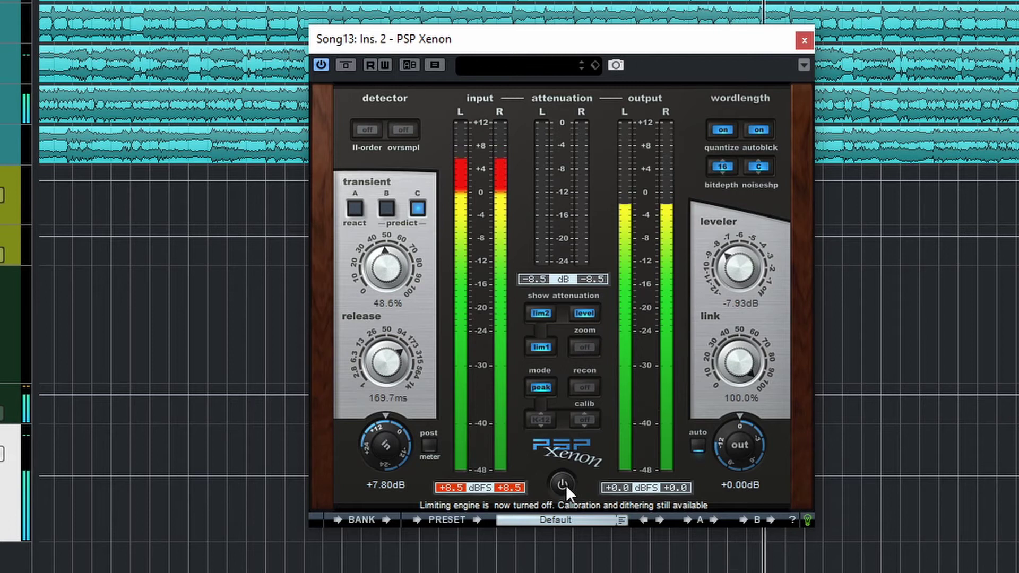
{"action": "left_click", "coordinate": [566, 484]}
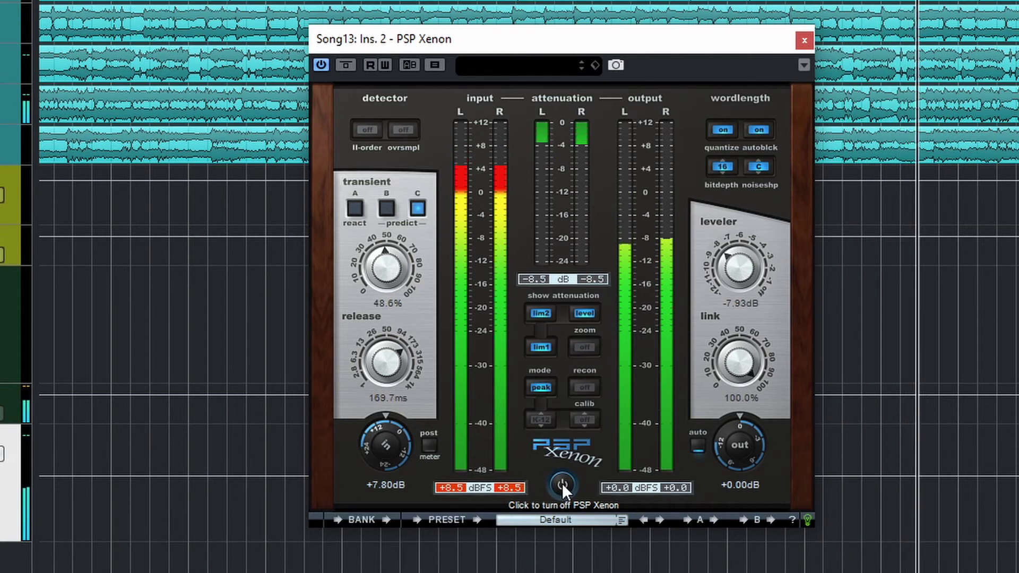
- Lower the input gain to +6.60 dB to match loudness and compare the song with the limiting engine on and off
{"action": "left_click", "coordinate": [562, 484]}
{"action": "left_click_drag", "start_coordinate": [400, 437], "coordinate": [395, 441]}
{"action": "left_click", "coordinate": [565, 483]}
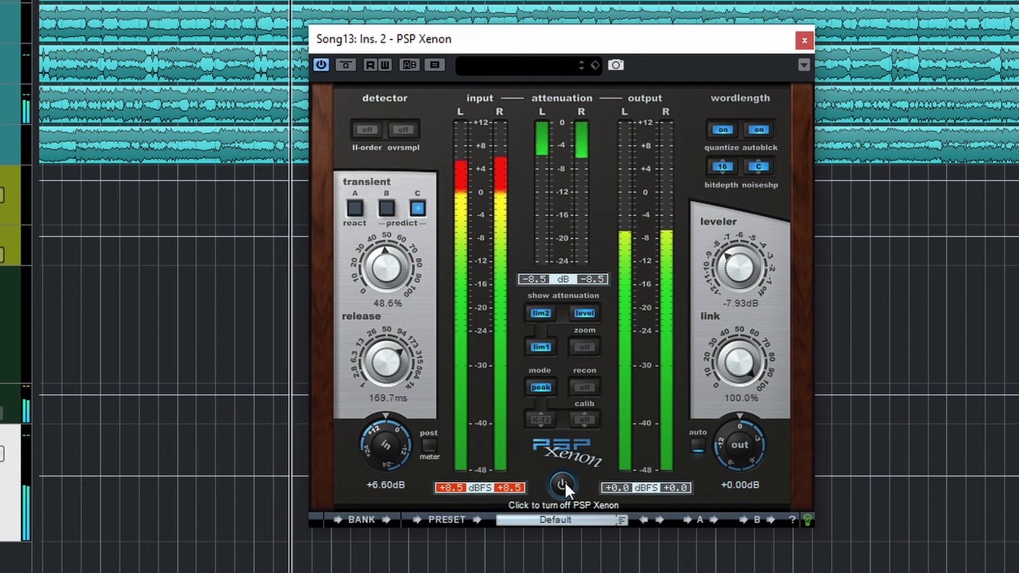
{"action": "left_click", "coordinate": [565, 481]}
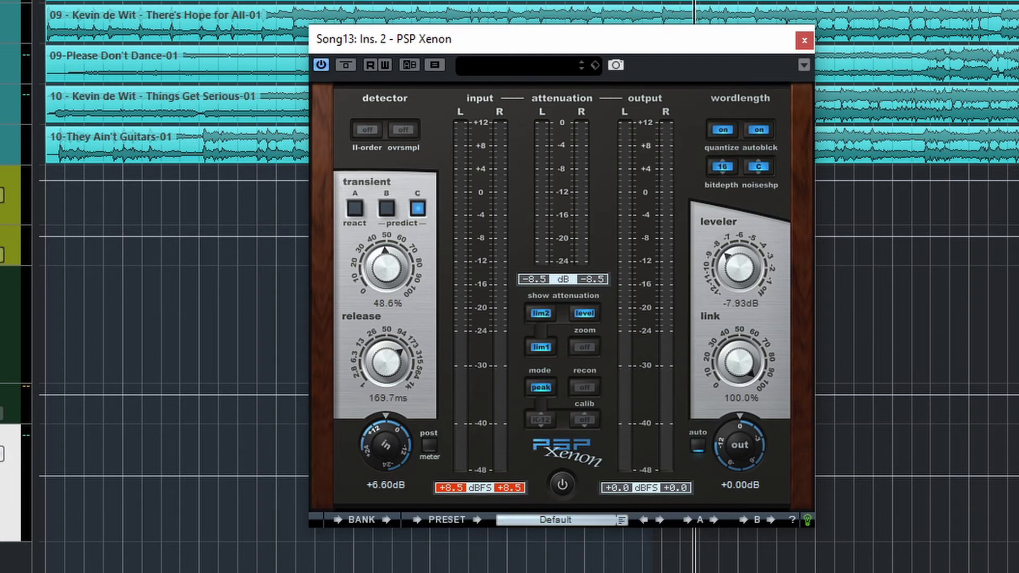
- Play the song, compare auto output off and on, and switch the limiting engine back on
{"action": "key", "text": "space"}
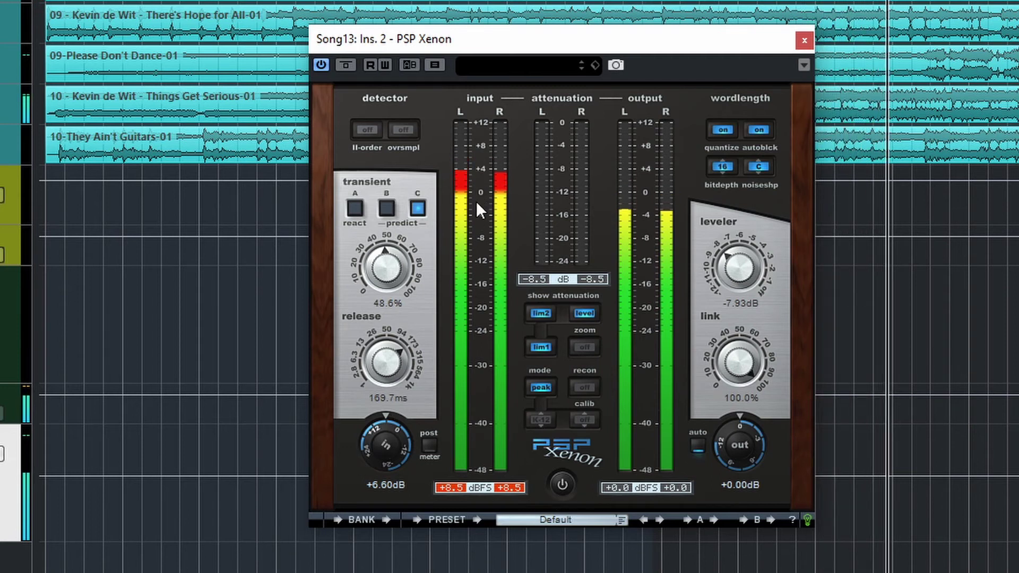
{"action": "left_click", "coordinate": [701, 450]}
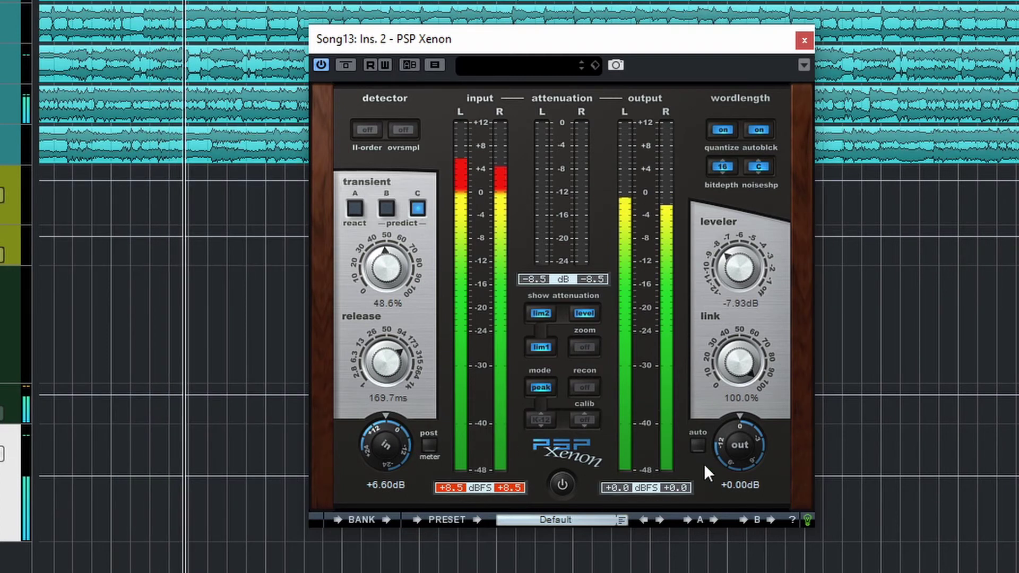
{"action": "left_click", "coordinate": [563, 483]}
{"action": "left_click", "coordinate": [563, 484]}
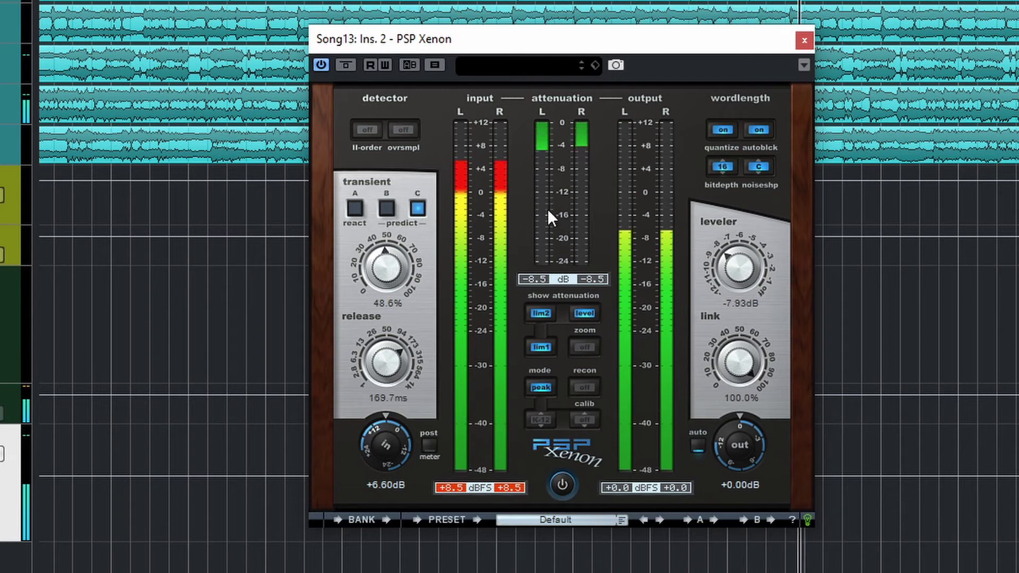
- Lower the input gain to +3.24 dB and compare auto output and the limiting engine on and off during playback
{"action": "left_click_drag", "start_coordinate": [392, 419], "coordinate": [389, 467]}
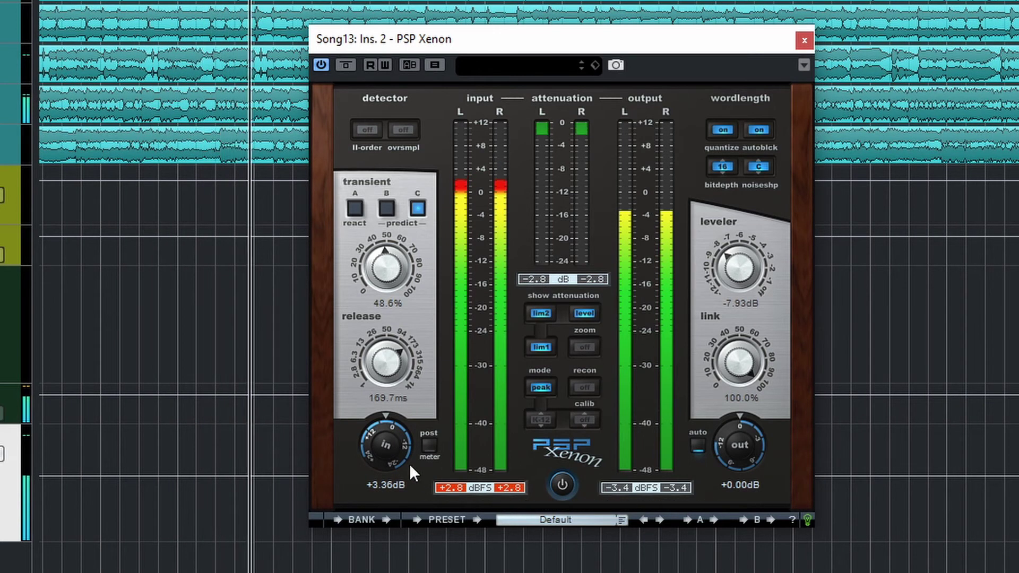
{"action": "scroll", "coordinate": [381, 451], "scroll_direction": "down", "scroll_amount": 1}
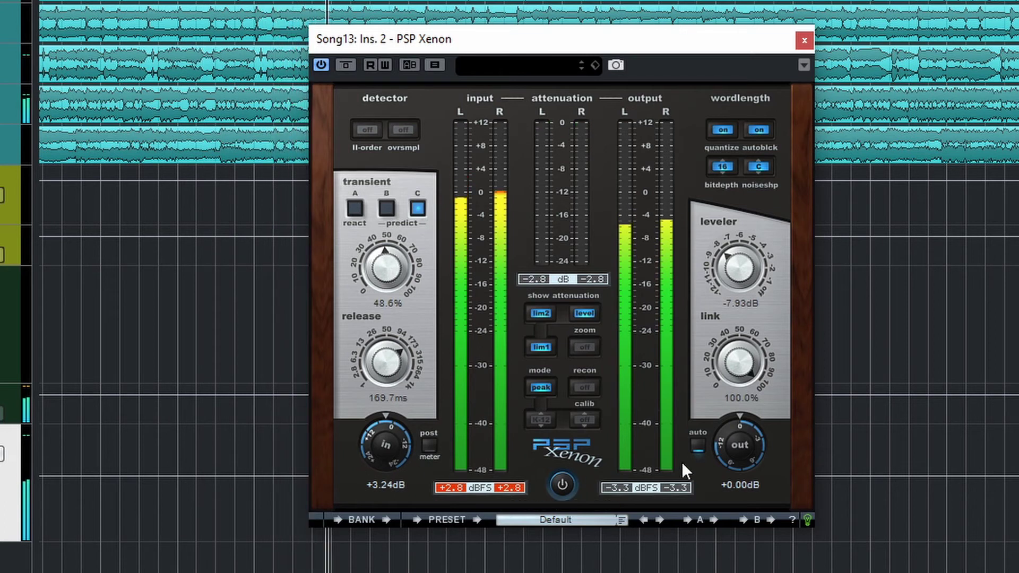
{"action": "left_click", "coordinate": [700, 448]}
{"action": "left_click", "coordinate": [554, 485]}
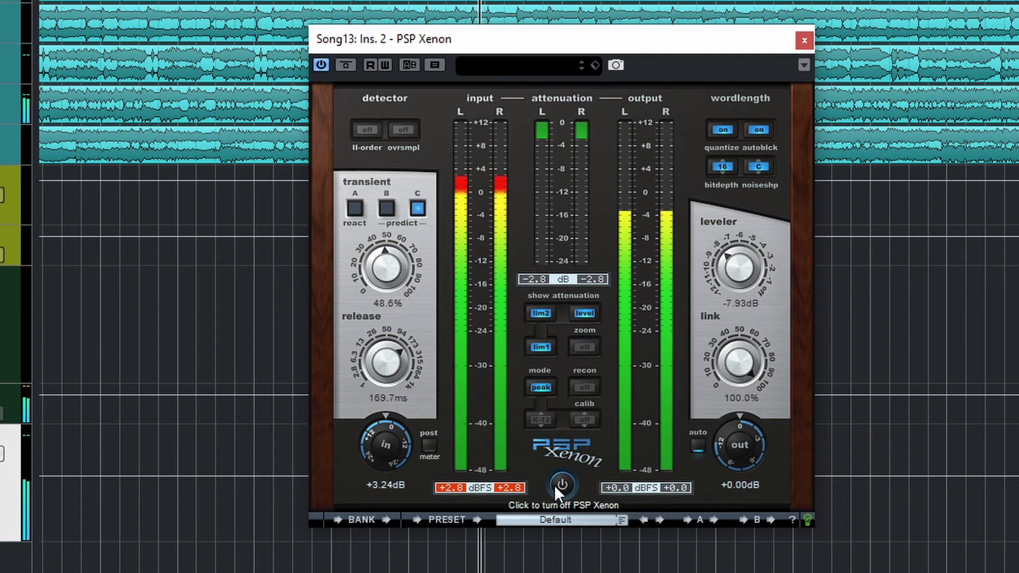
{"action": "left_click", "coordinate": [554, 485]}
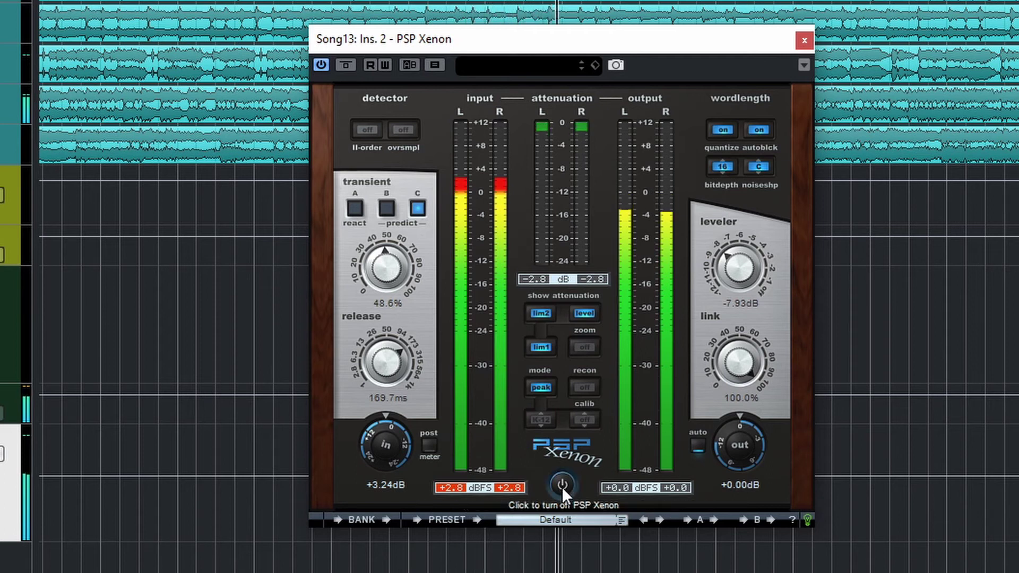
{"action": "left_click", "coordinate": [562, 487]}
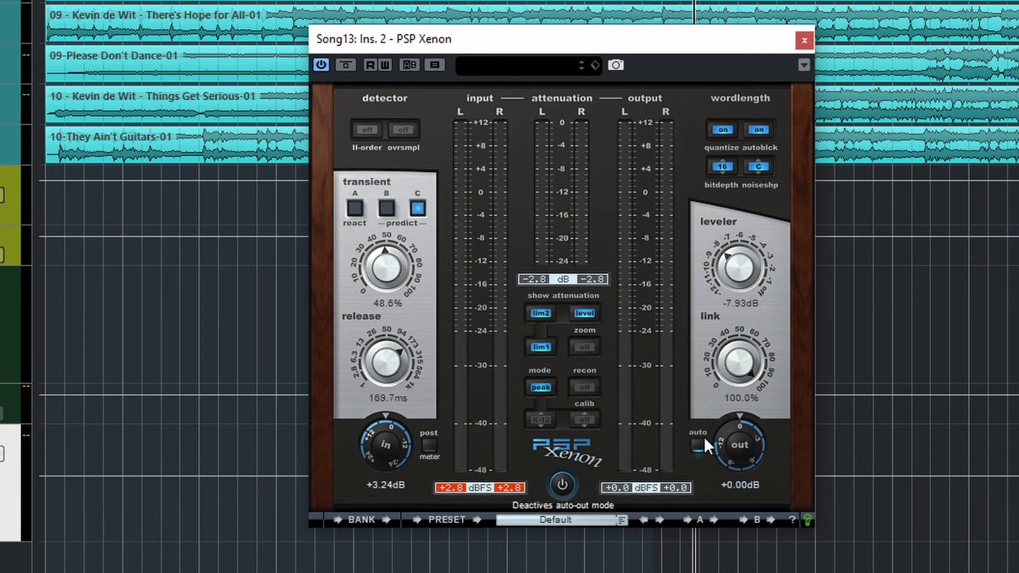
- Try lower output gains with auto output enabled, resetting the gain to +0.00 dB each time
{"action": "left_click_drag", "start_coordinate": [739, 442], "coordinate": [724, 539]}
{"action": "left_click", "coordinate": [740, 449], "text": "ctrl"}
{"action": "left_click_drag", "start_coordinate": [742, 445], "coordinate": [720, 506]}
{"action": "left_click", "coordinate": [742, 447], "text": "ctrl"}
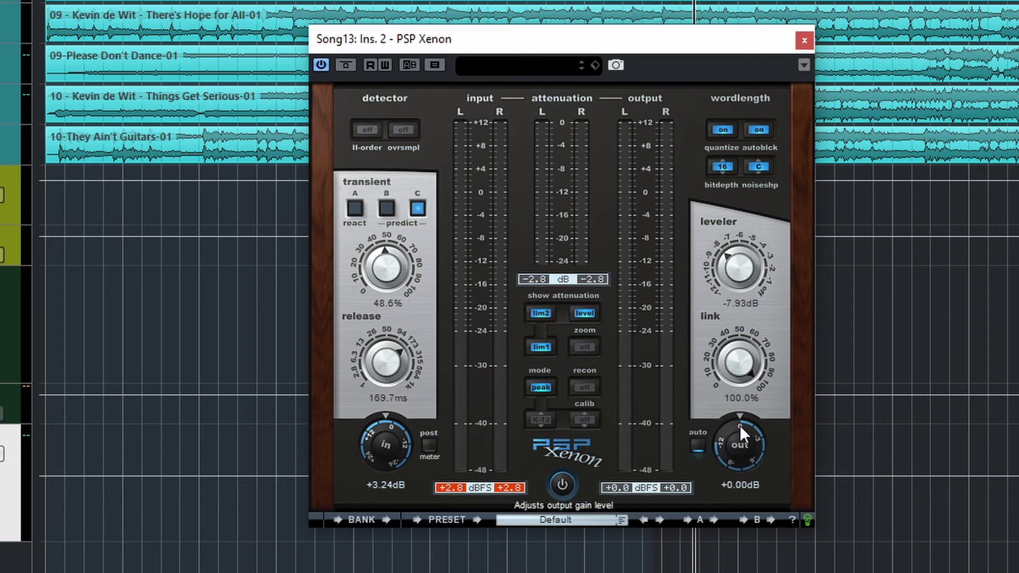
- Play the song with auto output on, compare the limiting engine off and on, and turn auto output off
{"action": "left_click", "coordinate": [696, 443]}
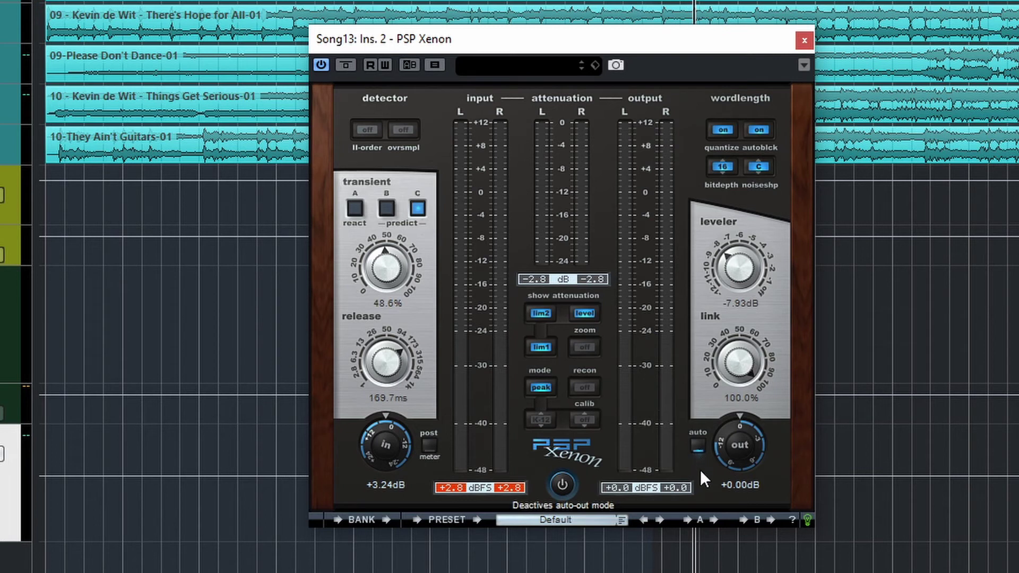
{"action": "key", "text": "space"}
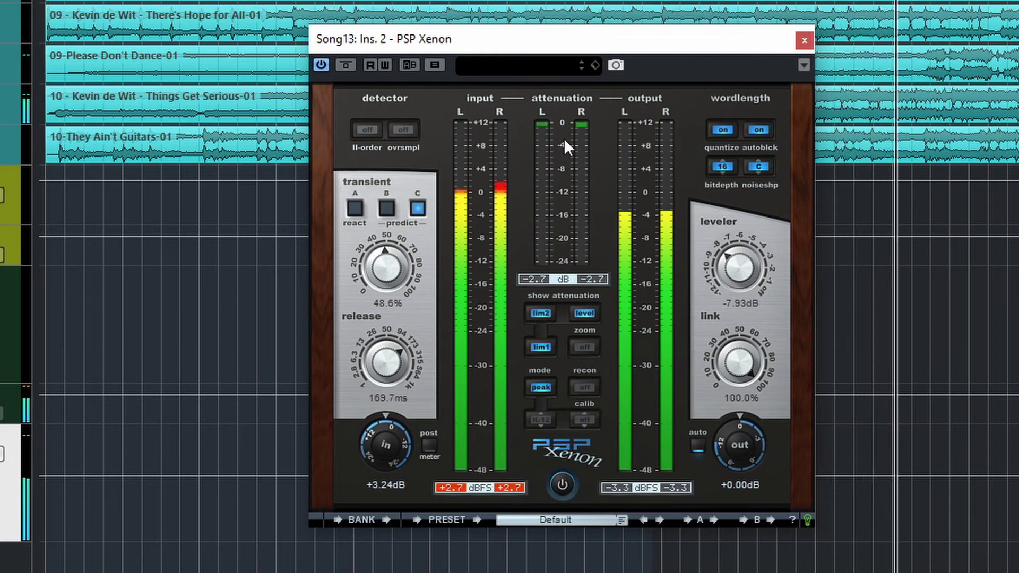
{"action": "left_click", "coordinate": [562, 484]}
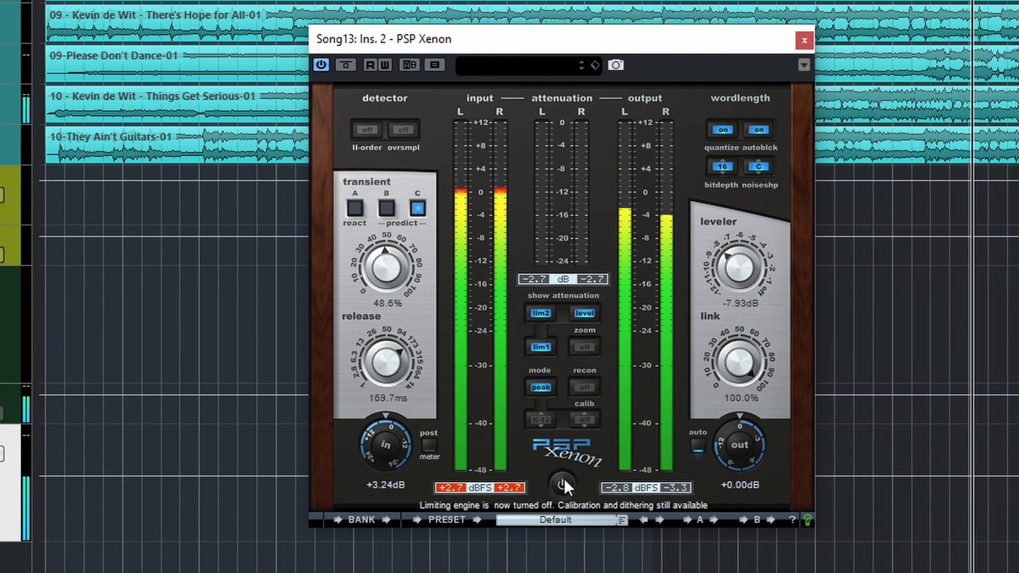
{"action": "left_click", "coordinate": [563, 483]}
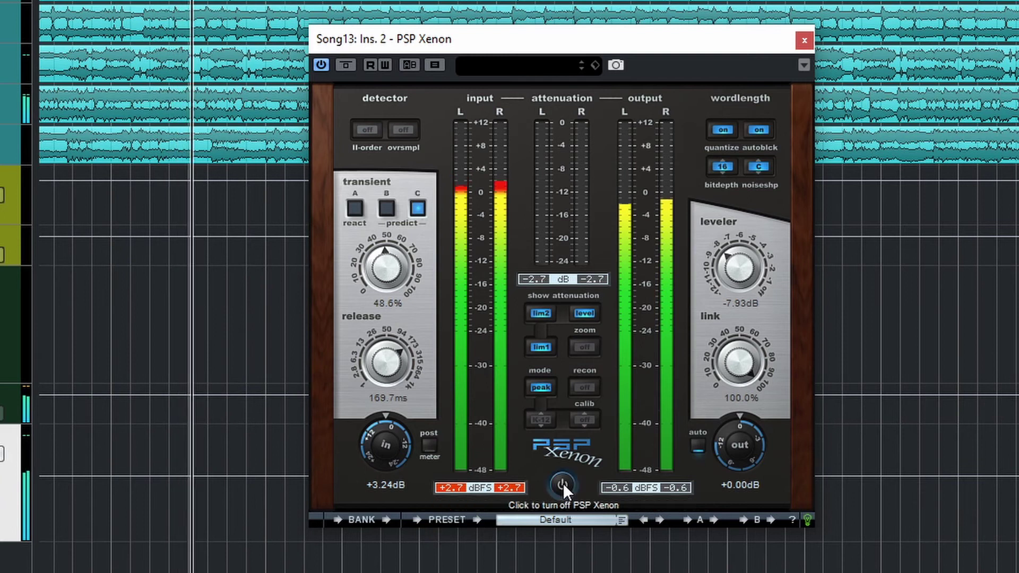
{"action": "left_click", "coordinate": [562, 483]}
{"action": "left_click", "coordinate": [563, 484]}
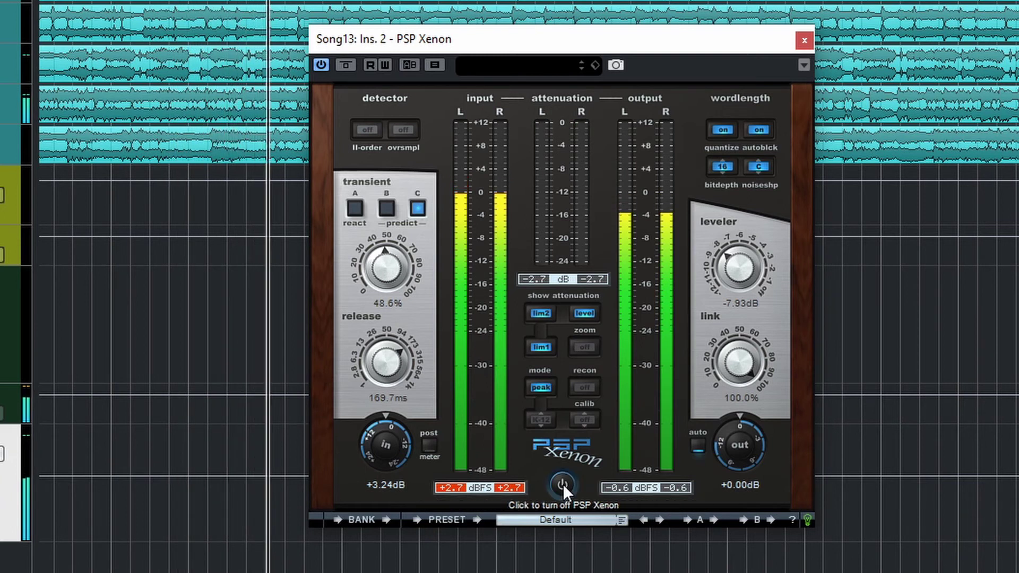
{"action": "left_click", "coordinate": [699, 446]}
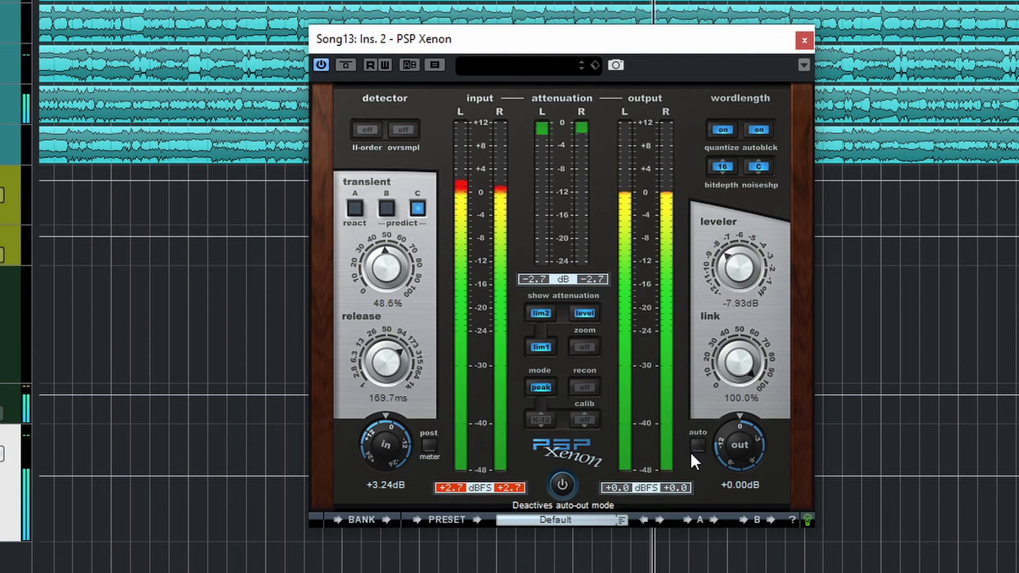
{"action": "key", "text": "space"}
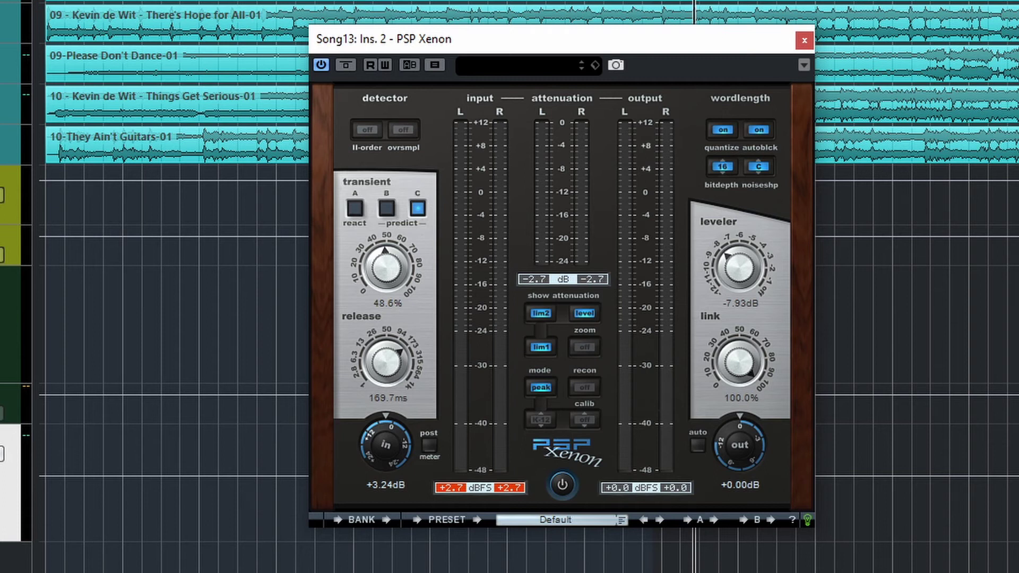
- Compare the attenuation meter with zoom off and on while the song plays, and leave zoom on
{"action": "left_click", "coordinate": [589, 346]}
{"action": "left_click", "coordinate": [585, 346]}
{"action": "key", "text": "space"}
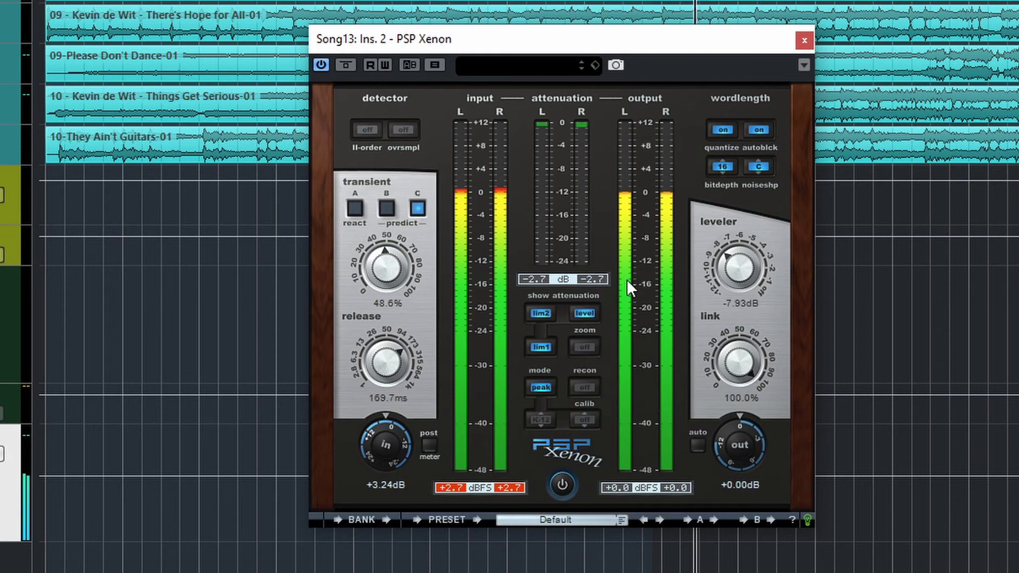
{"action": "left_click", "coordinate": [587, 348]}
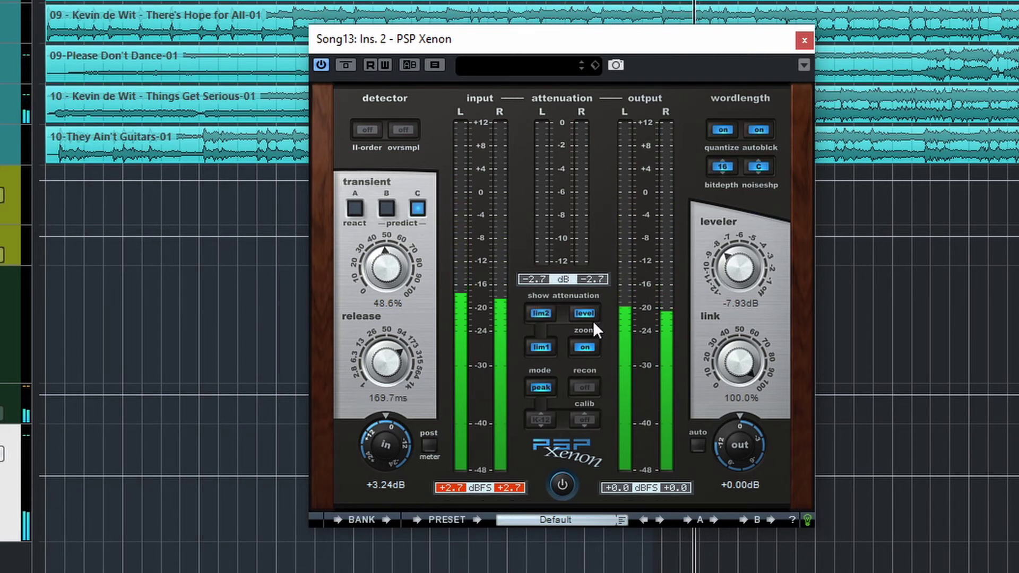
{"action": "left_click", "coordinate": [585, 347]}
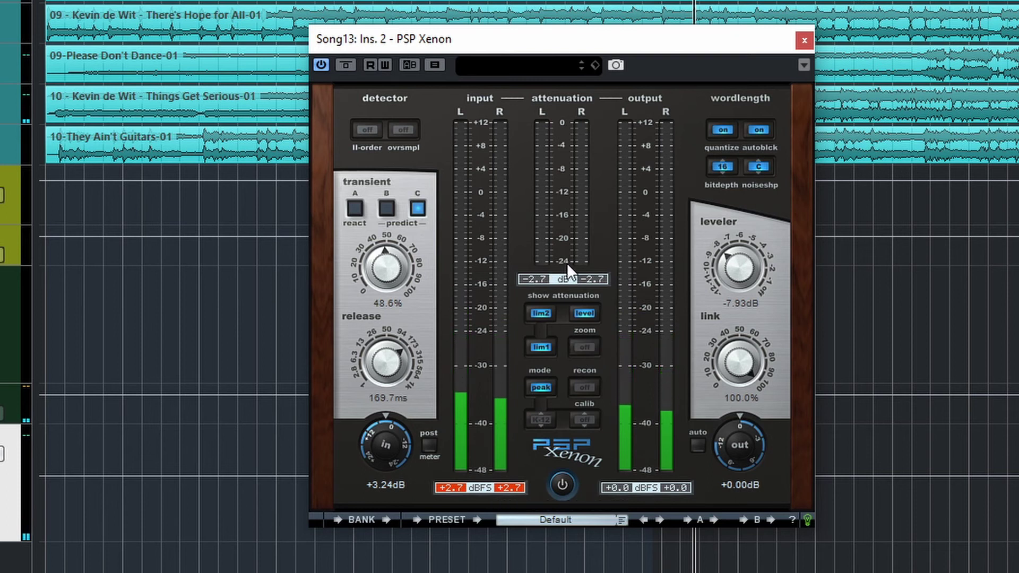
{"action": "left_click", "coordinate": [584, 348]}
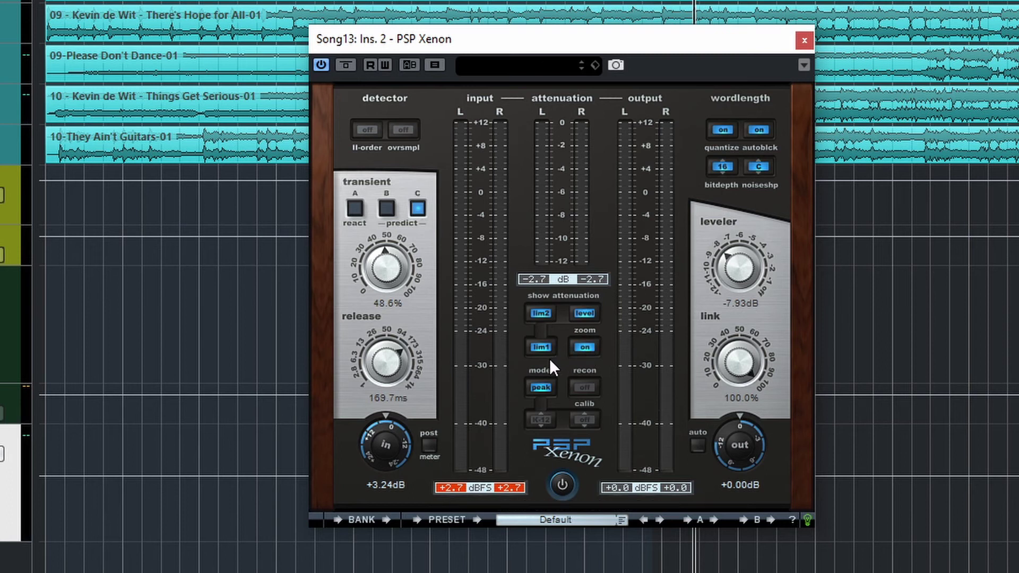
- Hide the level, lim2 and lim1 stages from the attenuation meter and play the song to check the meter
{"action": "left_click", "coordinate": [583, 312]}
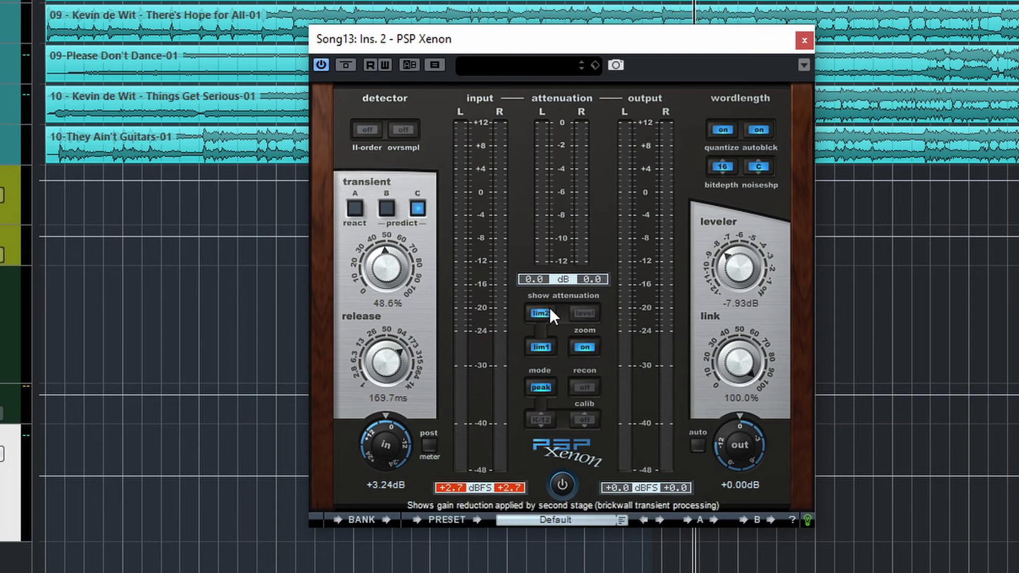
{"action": "left_click", "coordinate": [537, 351]}
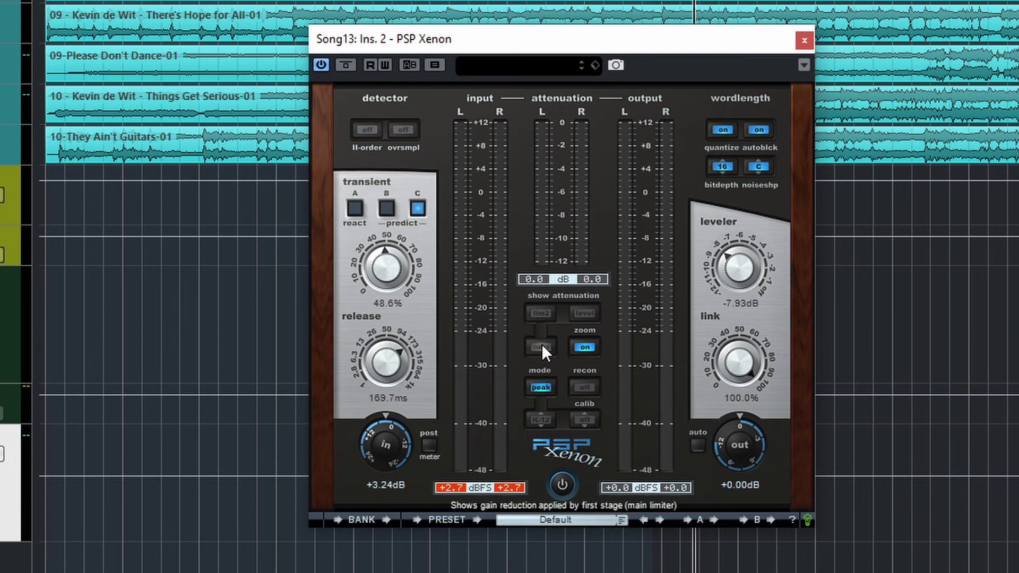
{"action": "key", "text": "space"}
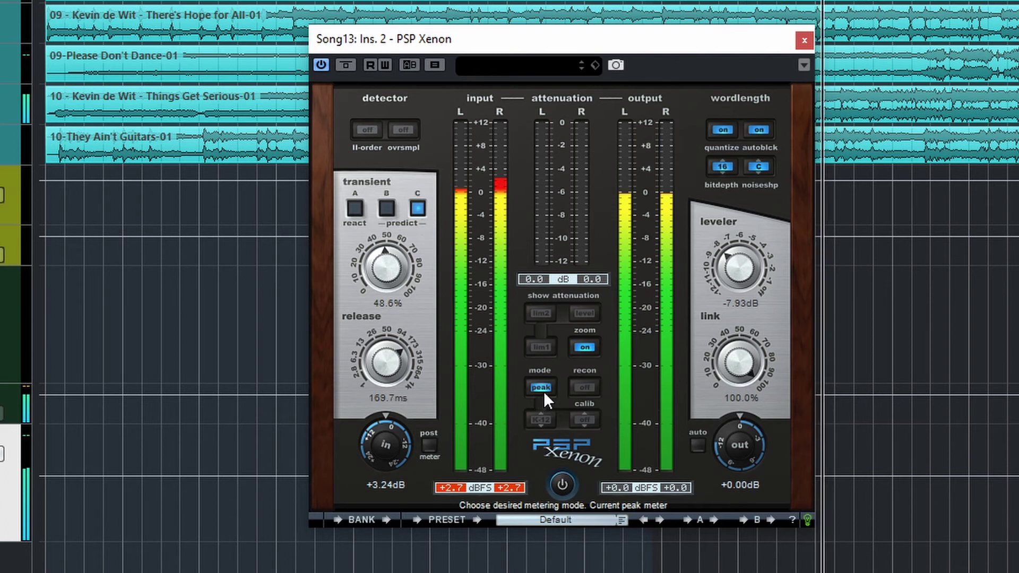
{"action": "key", "text": "space"}
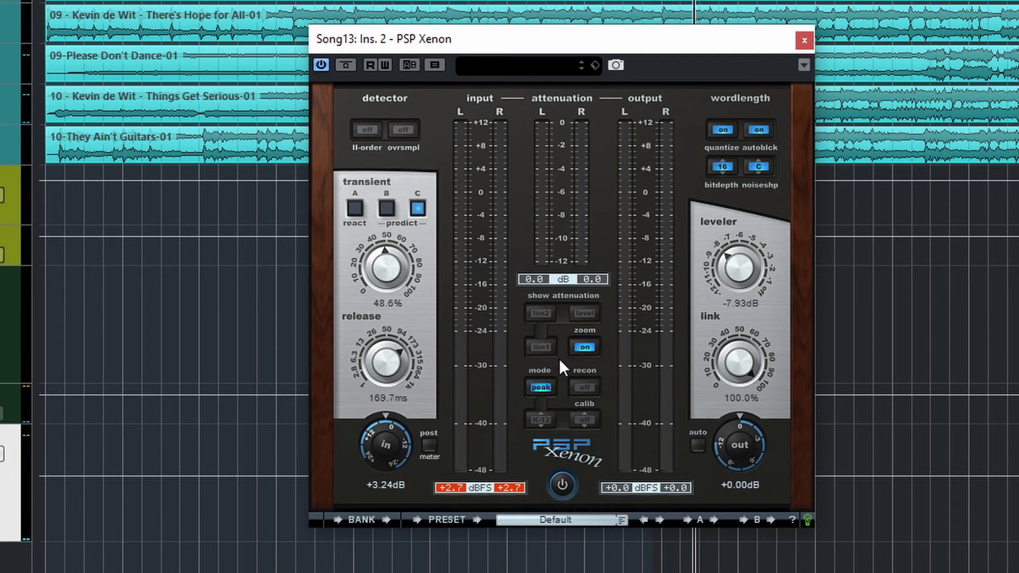
- Show only the lim1 stage in the attenuation meter, play the song, and compare transient modes B and A before returning to C
{"action": "left_click", "coordinate": [540, 350]}
{"action": "key", "text": "space"}
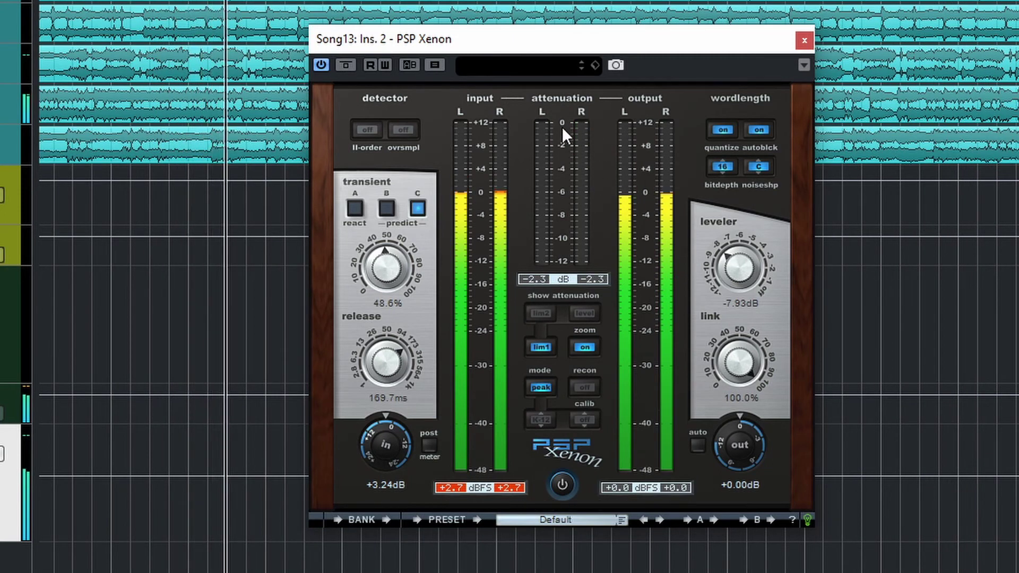
{"action": "left_click", "coordinate": [382, 210]}
{"action": "left_click", "coordinate": [352, 206]}
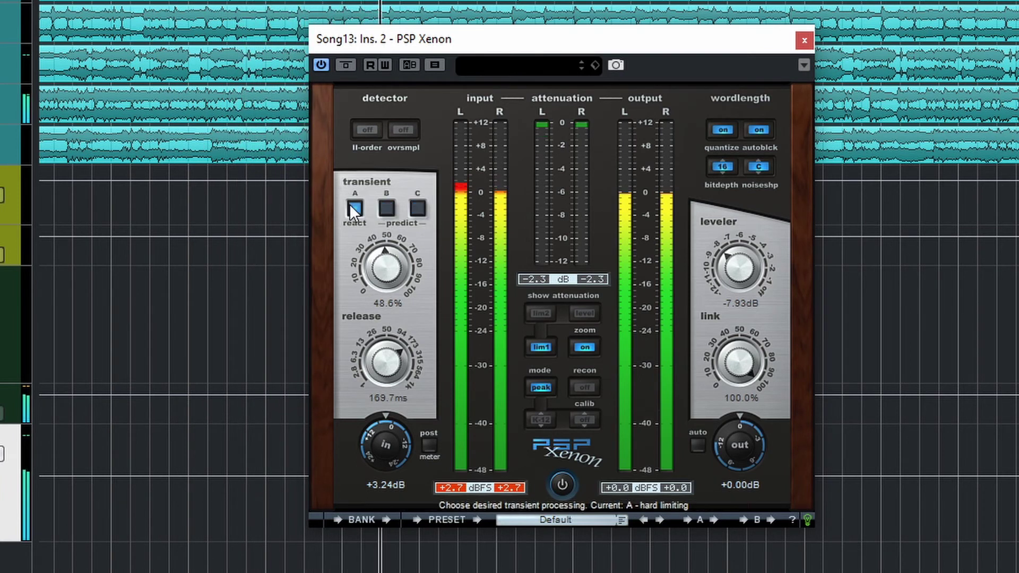
{"action": "left_click", "coordinate": [391, 203]}
{"action": "left_click", "coordinate": [418, 213]}
- Try transient amounts of 100.0% and 0.0% while watching the lim1 attenuation, and settle on 56.4%
{"action": "left_click_drag", "start_coordinate": [388, 267], "coordinate": [404, 92]}
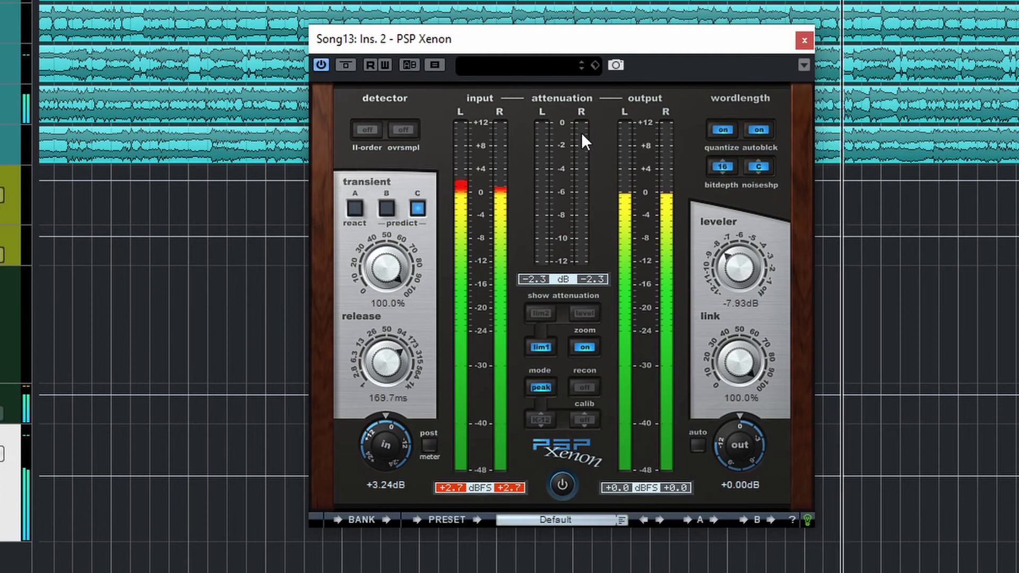
{"action": "left_click_drag", "start_coordinate": [409, 248], "coordinate": [408, 392]}
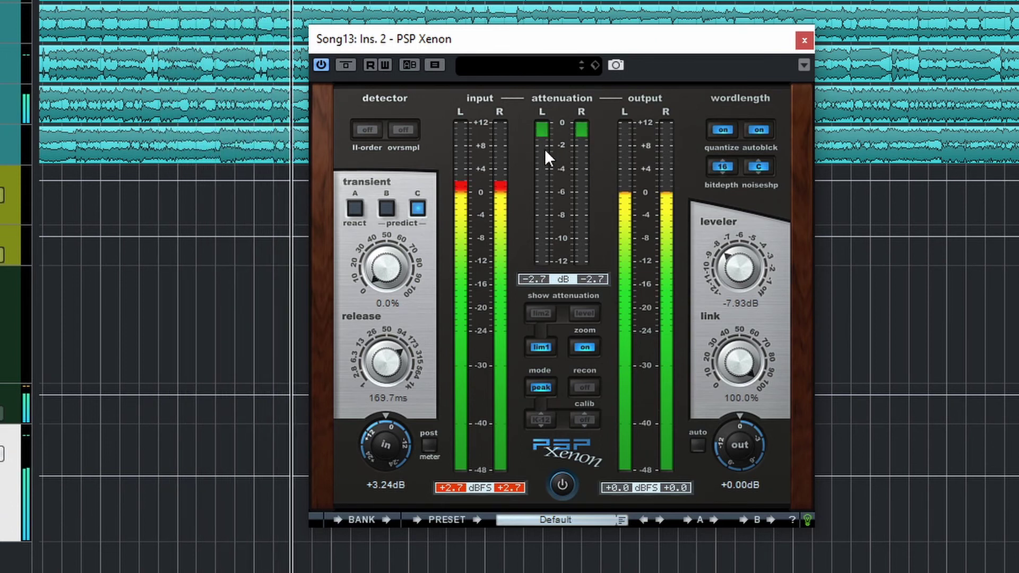
{"action": "left_click_drag", "start_coordinate": [384, 273], "coordinate": [427, 107]}
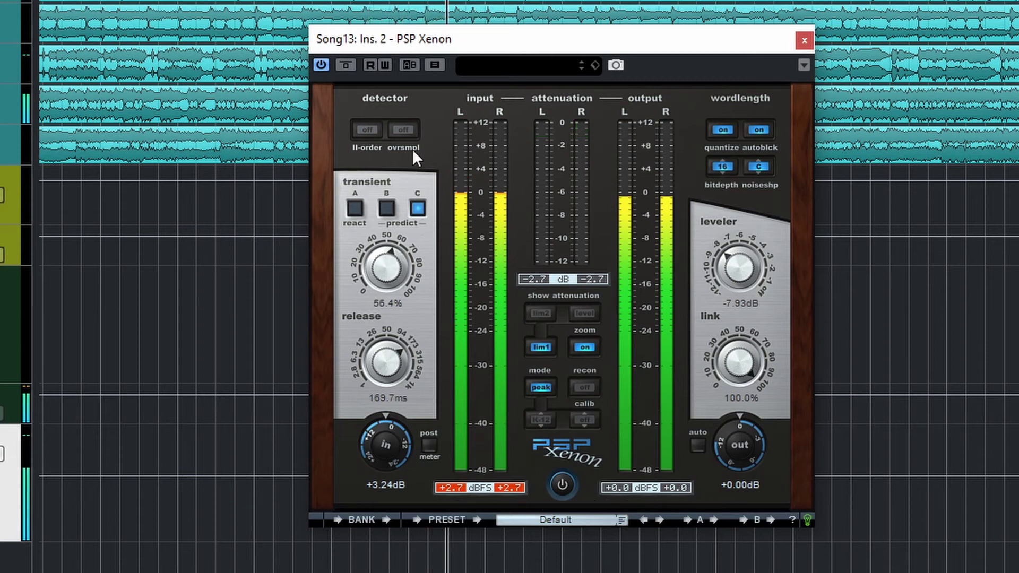
- Set the release to 139.6 ms, try input gain at +7.92 dB and +4.32 dB, and set the transient amount to 62.5%
{"action": "mouse_move", "coordinate": [385, 364]}
{"action": "left_mouse_down"}
{"action": "mouse_move", "coordinate": [390, 210]}
{"action": "mouse_move", "coordinate": [435, 508]}
{"action": "mouse_move", "coordinate": [420, 571]}
{"action": "mouse_move", "coordinate": [392, 505]}
{"action": "mouse_move", "coordinate": [380, 368]}
{"action": "left_mouse_up"}
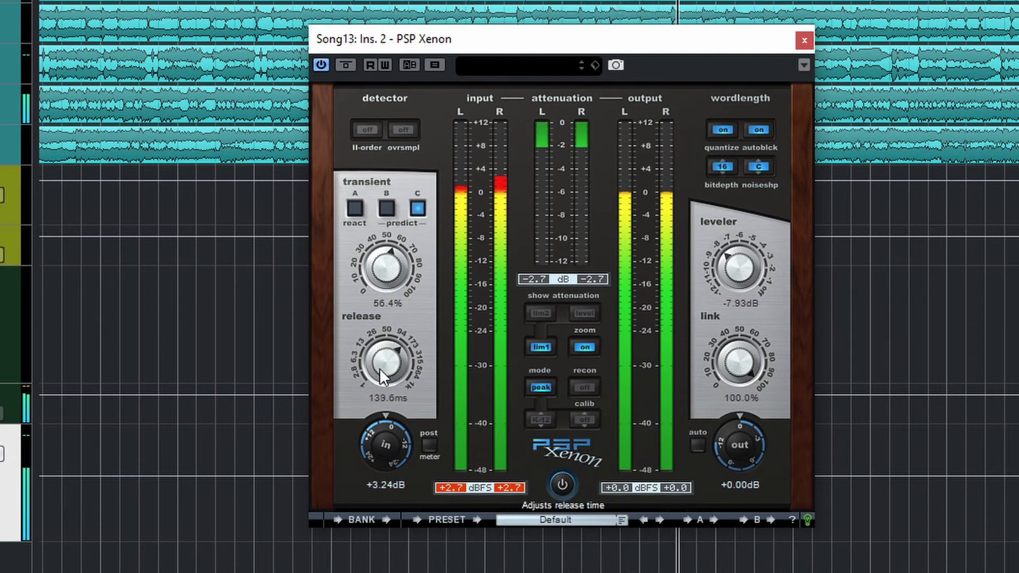
{"action": "left_click_drag", "start_coordinate": [384, 449], "coordinate": [383, 410]}
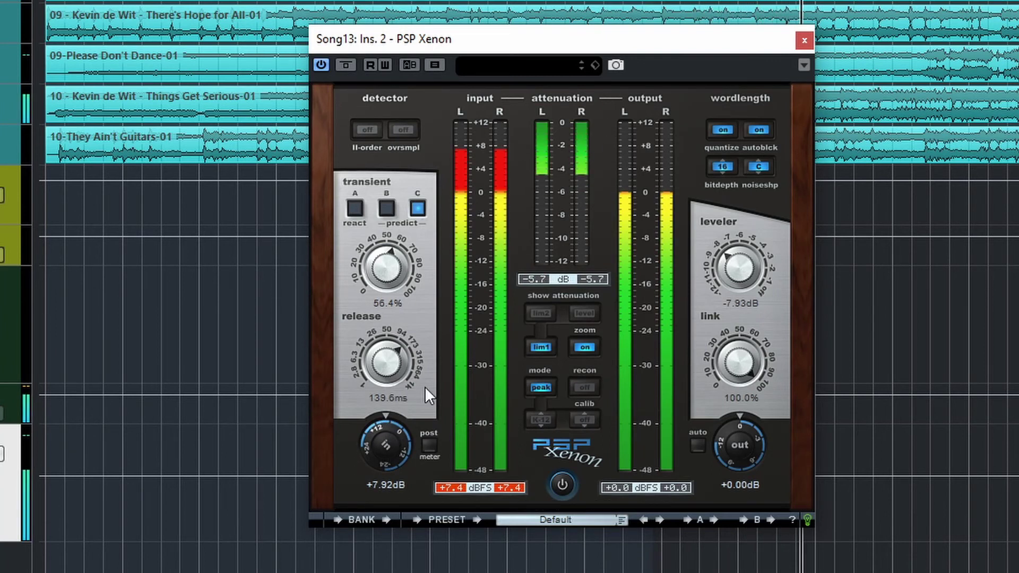
{"action": "left_click_drag", "start_coordinate": [385, 446], "coordinate": [382, 470]}
{"action": "left_click_drag", "start_coordinate": [389, 275], "coordinate": [413, 290]}
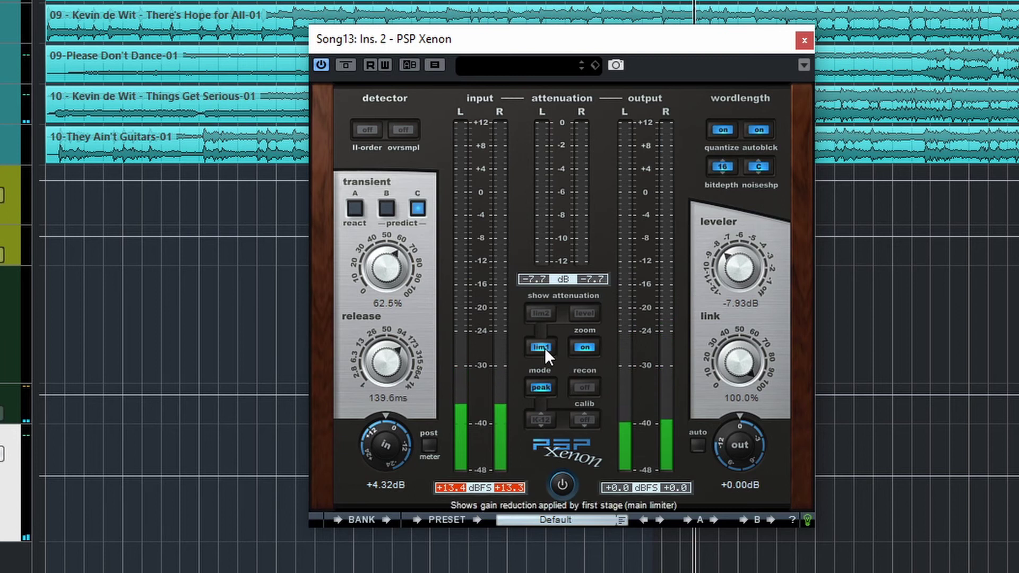
- Show only the lim2 stage in the attenuation meter and compare transient amounts of 100.0% and 0.0% during playback
{"action": "left_click", "coordinate": [546, 311]}
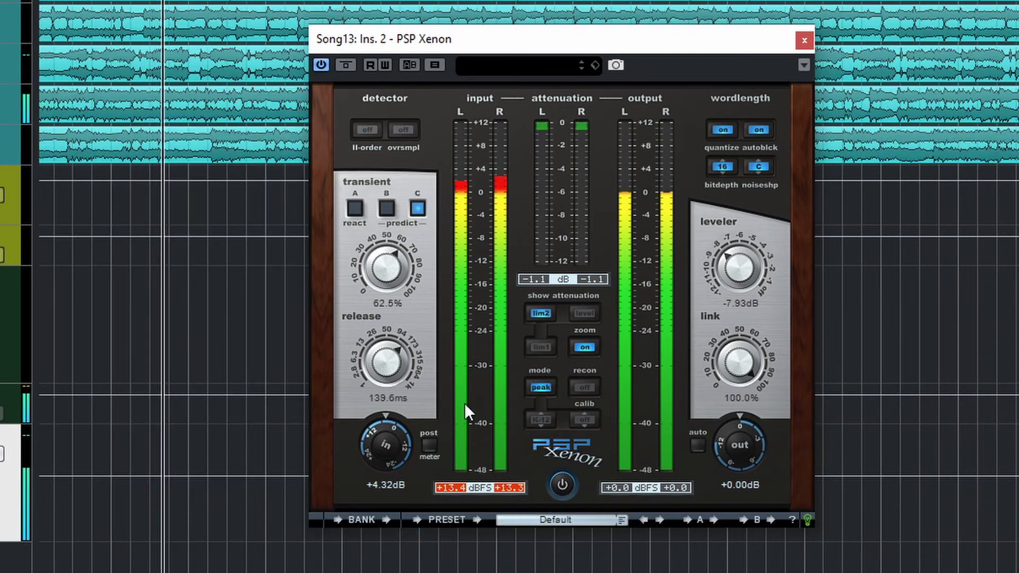
{"action": "left_click_drag", "start_coordinate": [380, 240], "coordinate": [429, 64]}
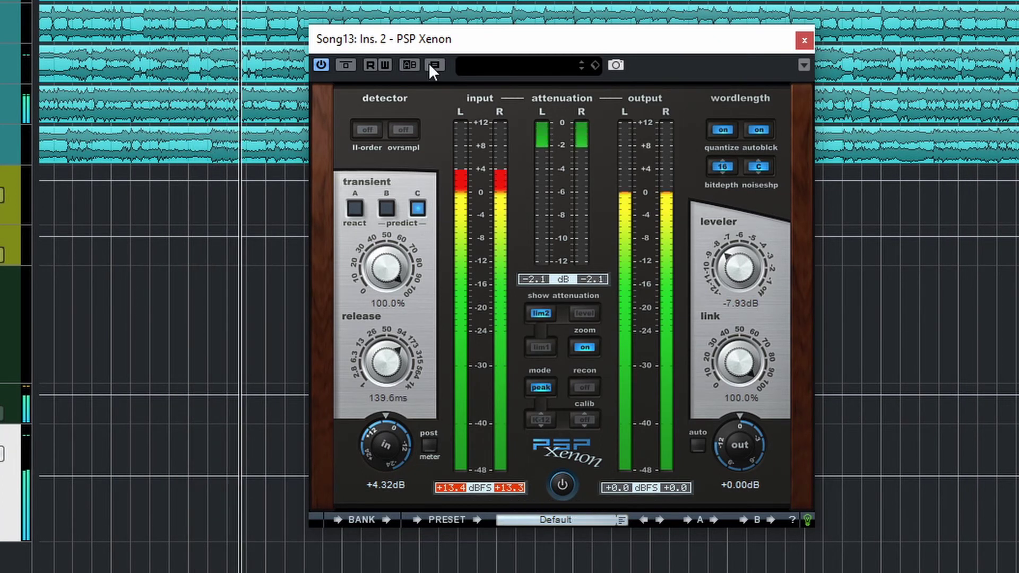
{"action": "left_click_drag", "start_coordinate": [385, 269], "coordinate": [386, 329]}
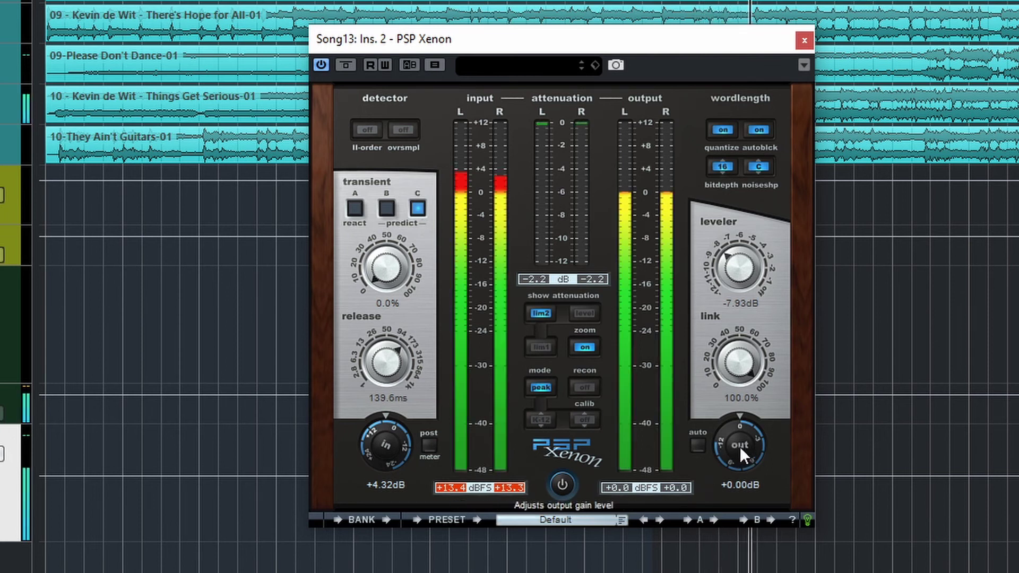
- Lower the output gain to -5.91 dB and turn the leveler off
{"action": "left_click_drag", "start_coordinate": [738, 434], "coordinate": [711, 572]}
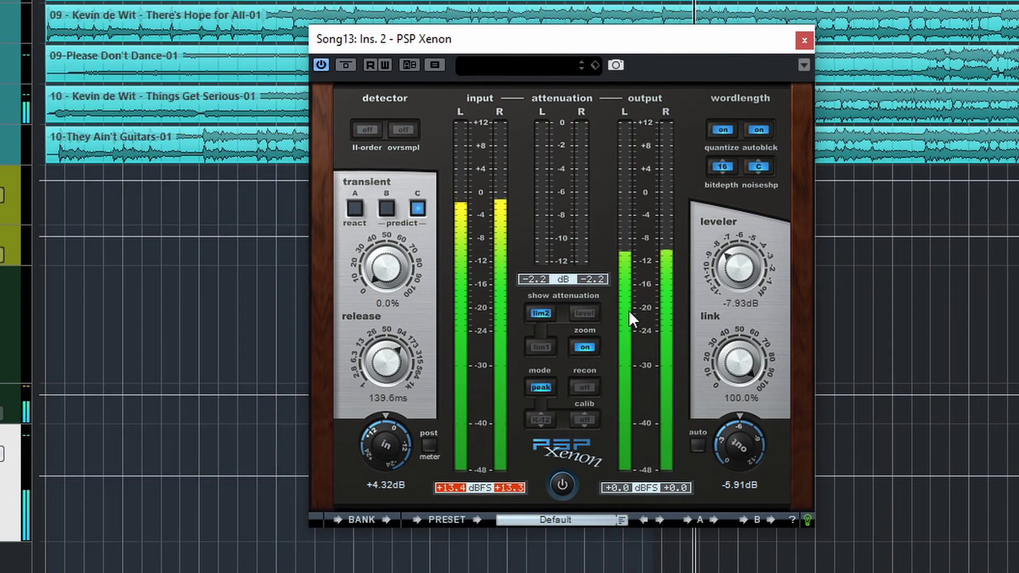
{"action": "left_click_drag", "start_coordinate": [739, 267], "coordinate": [751, 196]}
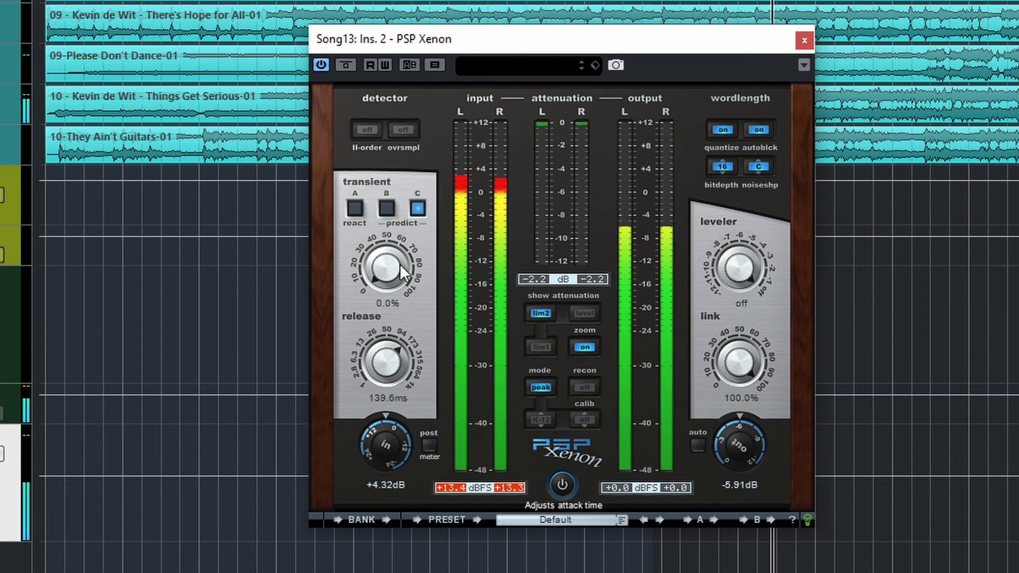
- Compare transient modes B, A and C on the lim2 attenuation, and raise the transient amount to 100.0% in mode C
{"action": "left_click", "coordinate": [385, 210]}
{"action": "left_click", "coordinate": [359, 211]}
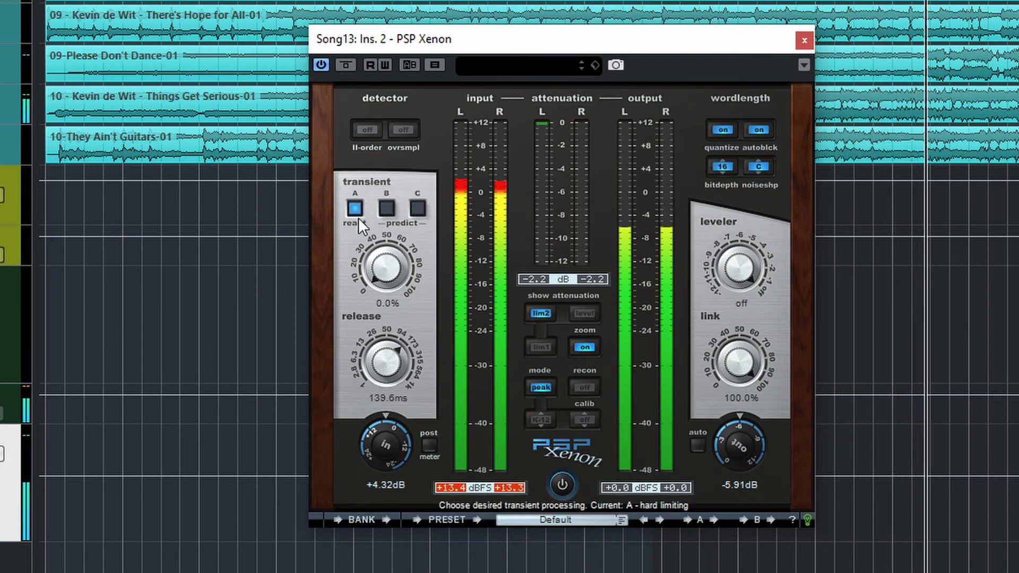
{"action": "left_click", "coordinate": [421, 211]}
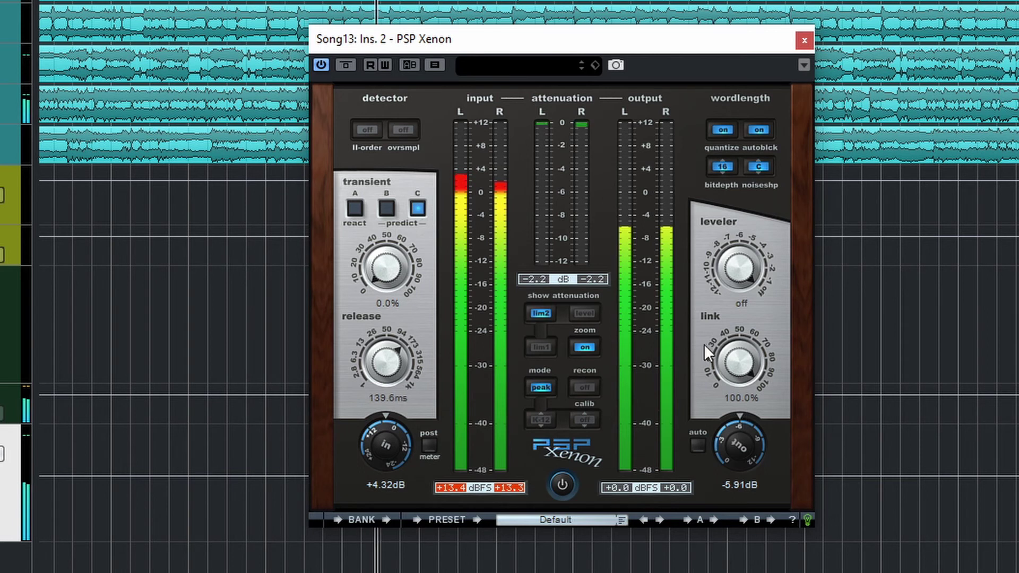
{"action": "left_click_drag", "start_coordinate": [378, 270], "coordinate": [507, 58]}
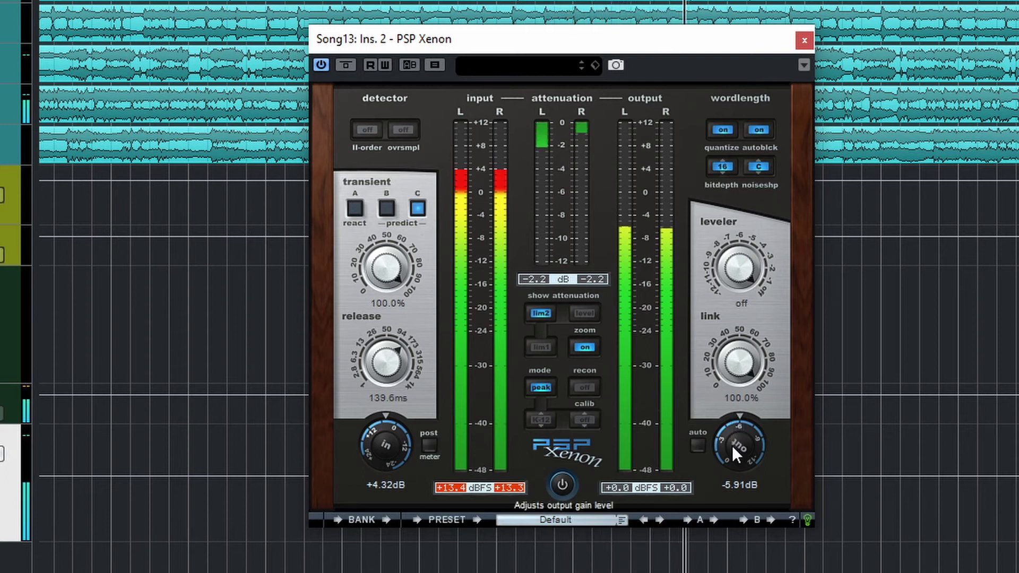
- Turn on auto output, try an output gain of -12.00 dB, and return the gain to +0.00 dB
{"action": "left_click", "coordinate": [698, 445]}
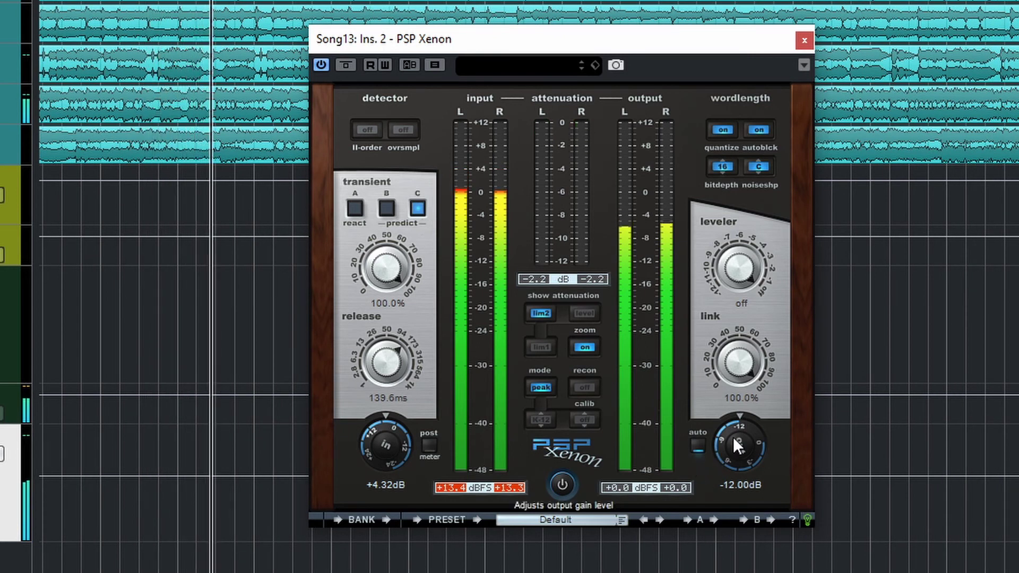
{"action": "left_click_drag", "start_coordinate": [748, 459], "coordinate": [783, 205]}
{"action": "left_click_drag", "start_coordinate": [739, 461], "coordinate": [788, 278]}
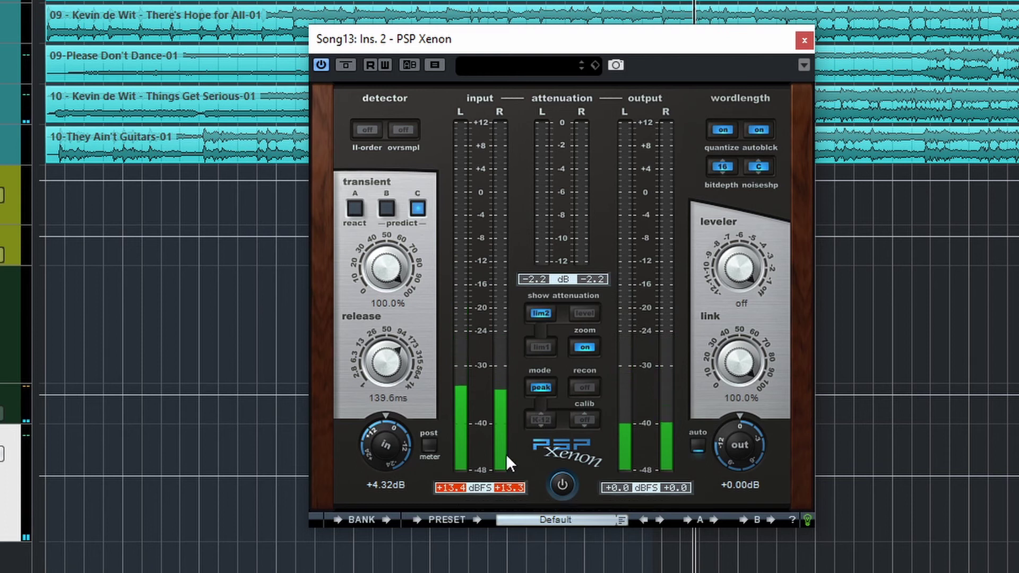
- Set the transient amount to 62.5%, show only the level stage in the attenuation meter, and try leveler thresholds of -12.00 dB and -7.46 dB
{"action": "left_click_drag", "start_coordinate": [414, 276], "coordinate": [379, 348]}
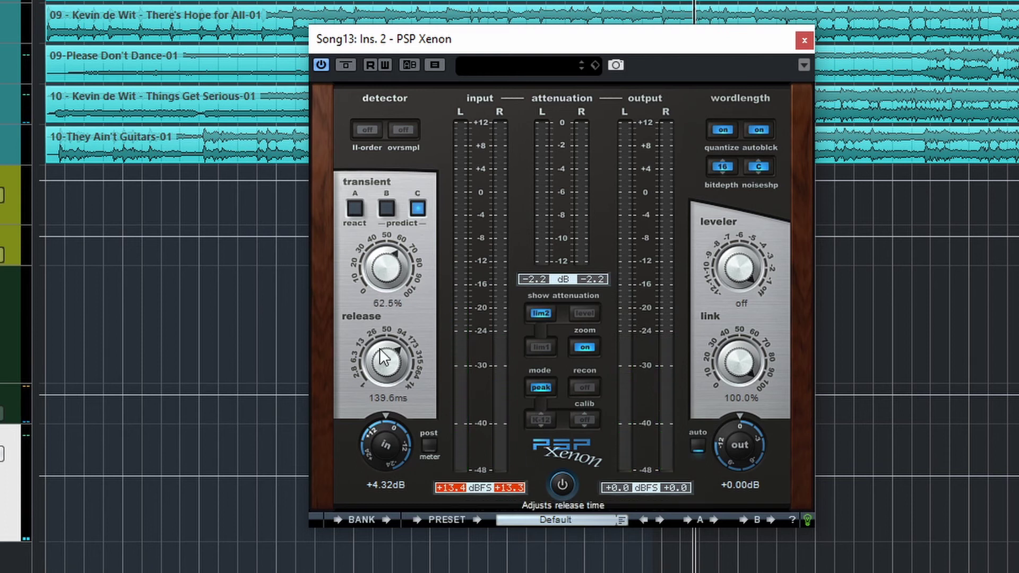
{"action": "left_click", "coordinate": [541, 313]}
{"action": "left_click", "coordinate": [574, 312]}
{"action": "key", "text": "space"}
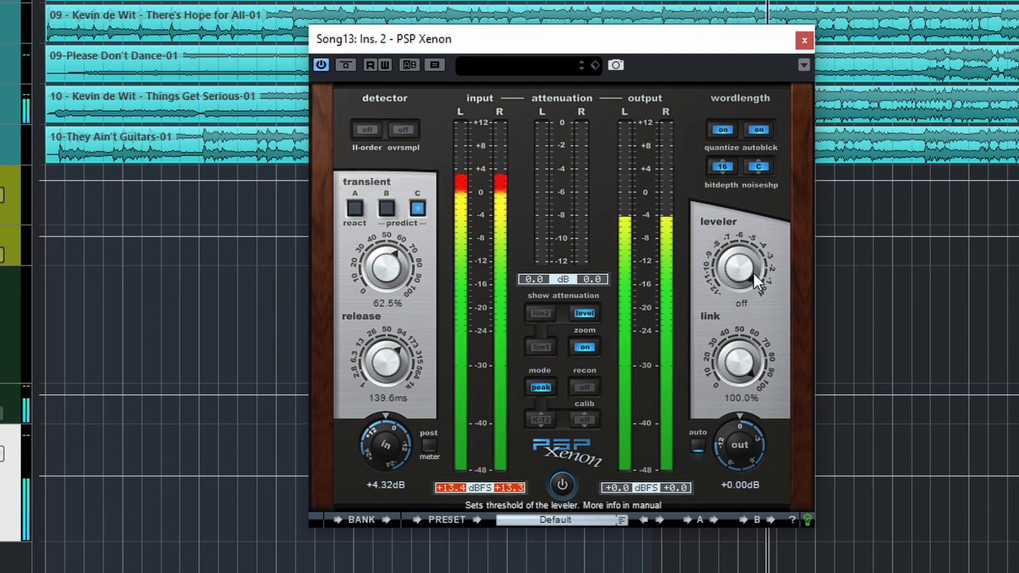
{"action": "left_click_drag", "start_coordinate": [740, 269], "coordinate": [759, 560]}
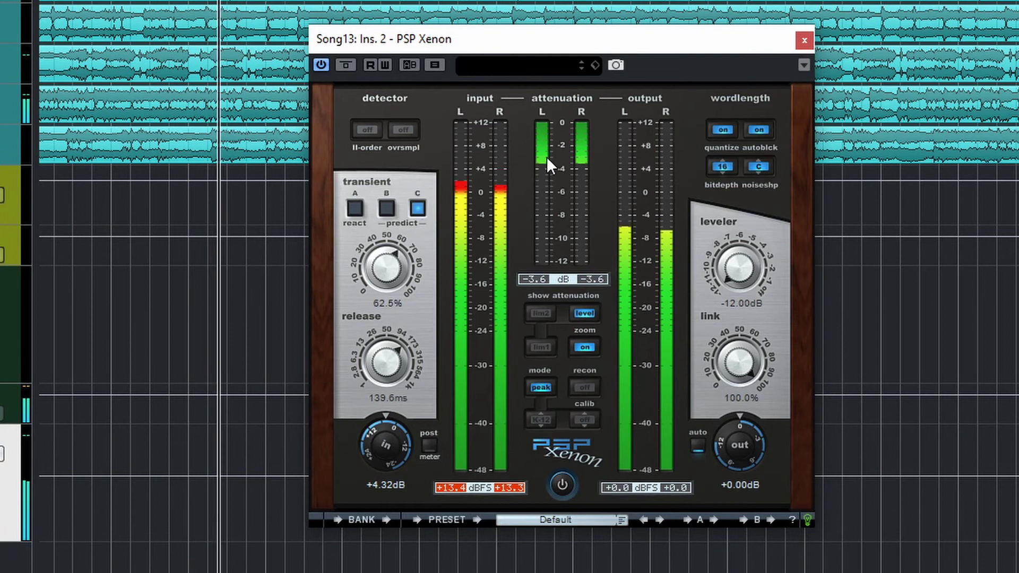
{"action": "left_click_drag", "start_coordinate": [722, 294], "coordinate": [737, 172]}
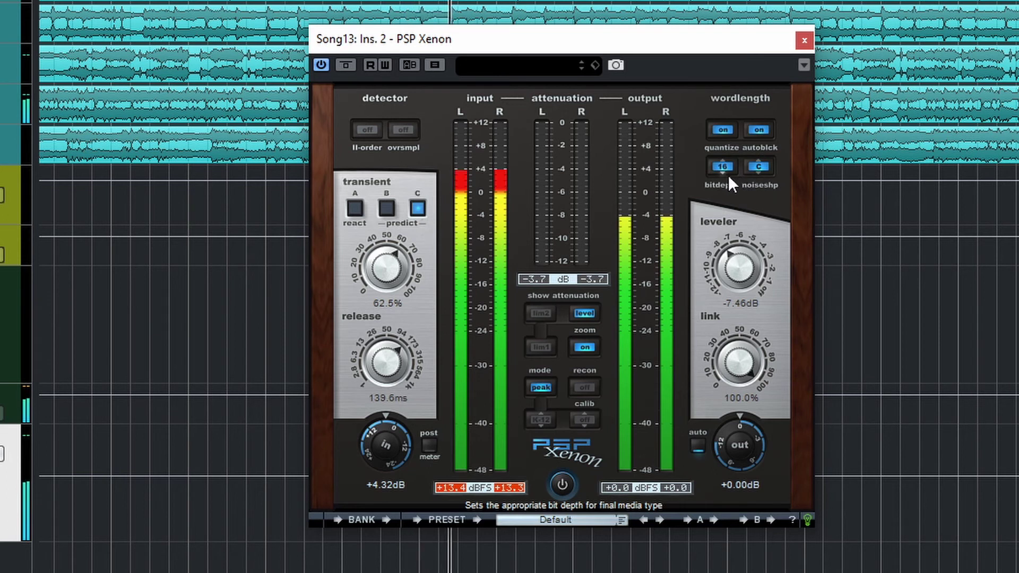
- Set the transient amount to 100.0% and raise the input gain to +11.40 dB to drive the leveler harder
{"action": "left_click_drag", "start_coordinate": [377, 272], "coordinate": [378, 318]}
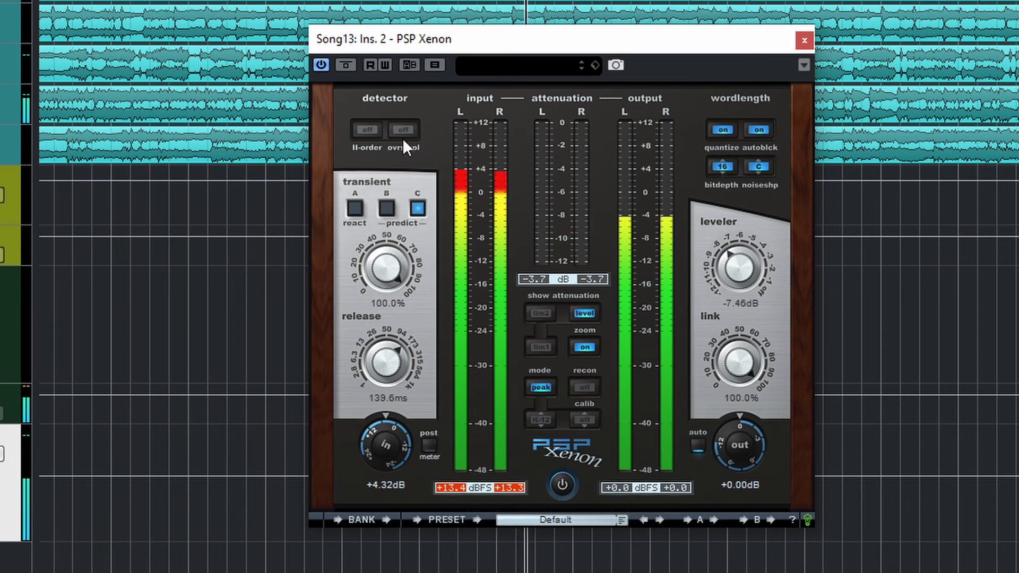
{"action": "left_click_drag", "start_coordinate": [392, 520], "coordinate": [395, 566]}
{"action": "left_click_drag", "start_coordinate": [373, 284], "coordinate": [382, 154]}
{"action": "left_click_drag", "start_coordinate": [393, 446], "coordinate": [402, 403]}
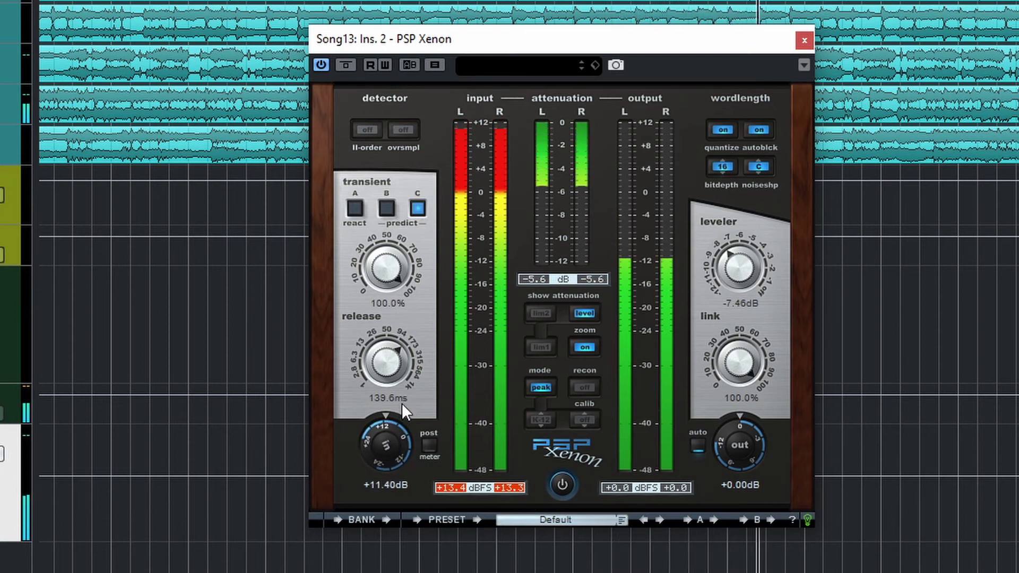
- Try the leveler at -2.53 dB, reduce the input gain to +2.28 dB, and set the leveler threshold to -9.94 dB
{"action": "left_click_drag", "start_coordinate": [737, 271], "coordinate": [782, 204]}
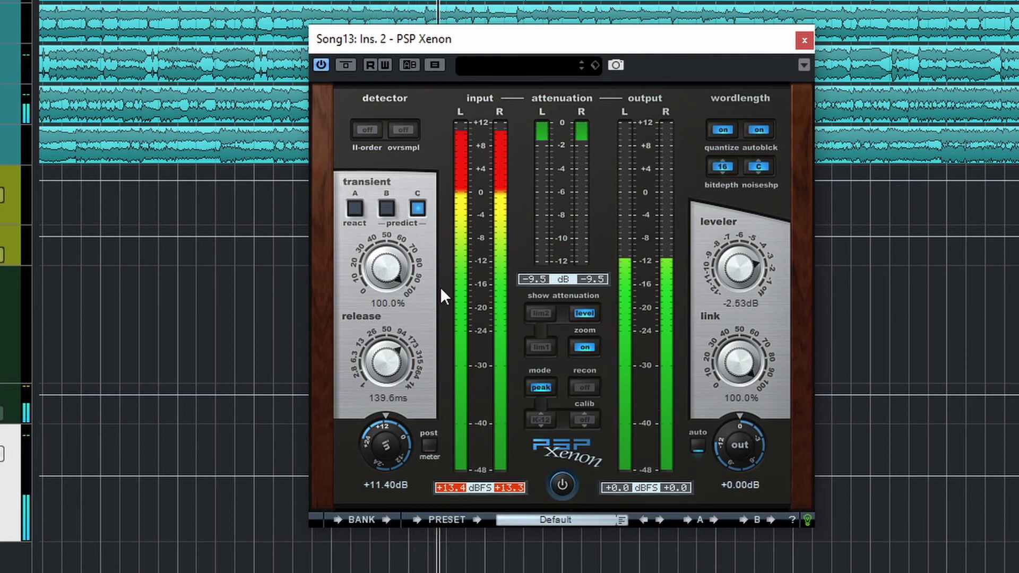
{"action": "left_click_drag", "start_coordinate": [392, 440], "coordinate": [391, 520]}
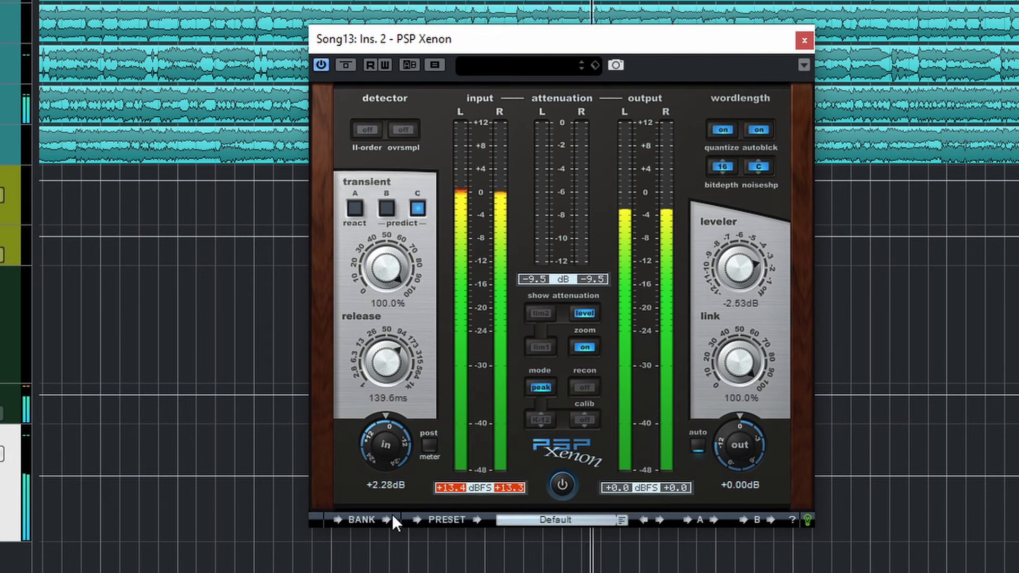
{"action": "left_click_drag", "start_coordinate": [743, 276], "coordinate": [744, 350]}
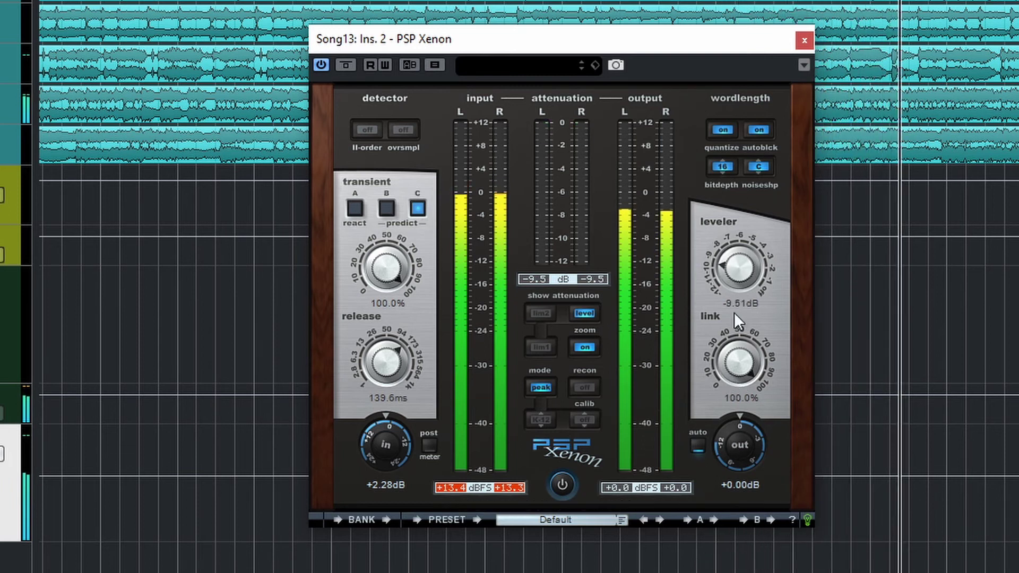
{"action": "left_click_drag", "start_coordinate": [733, 270], "coordinate": [740, 285]}
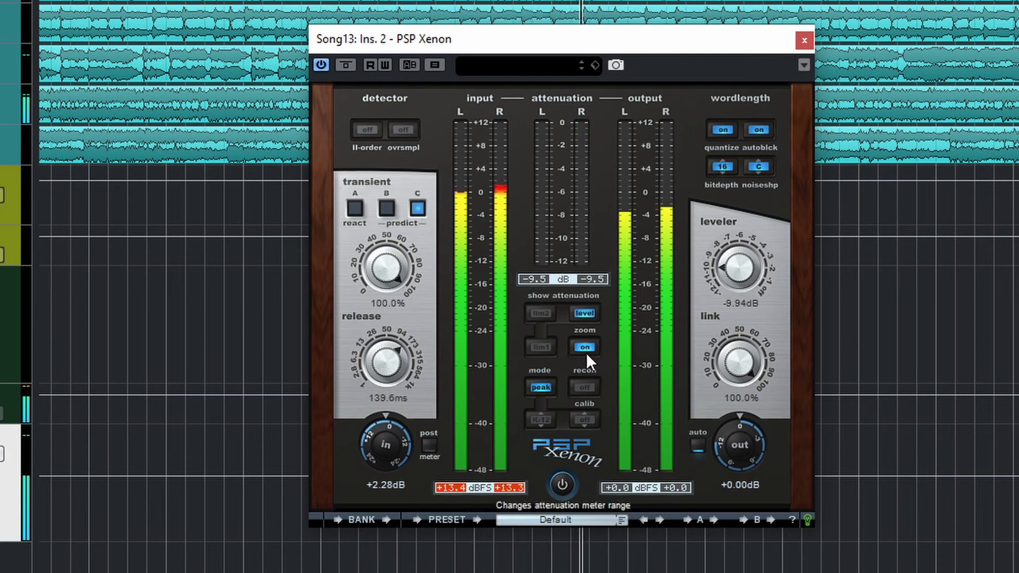
- Compare different combinations of the lim1, lim2 and level stages in the attenuation meter, and leave all three shown
{"action": "left_click", "coordinate": [542, 312]}
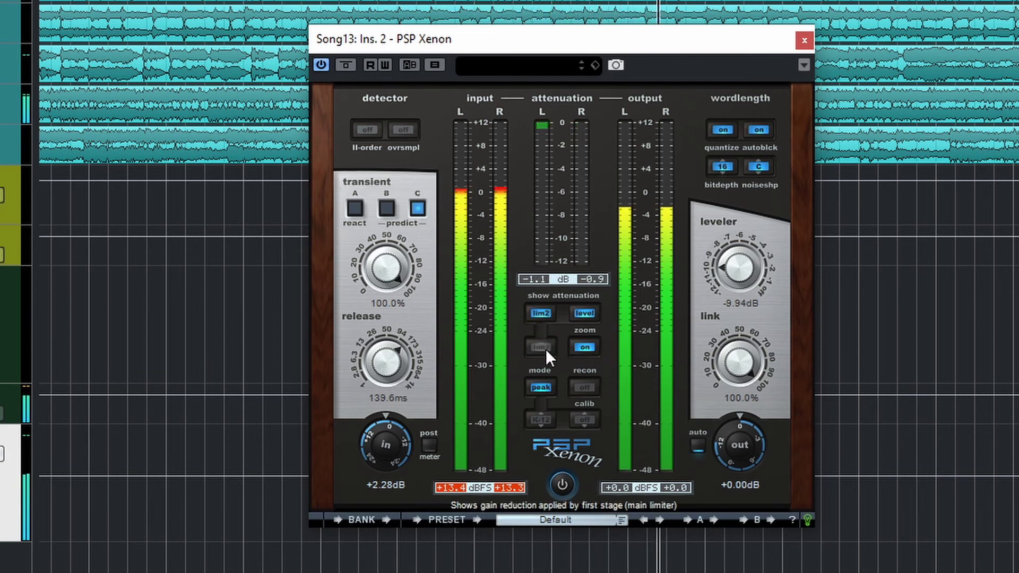
{"action": "left_click", "coordinate": [585, 314]}
{"action": "left_click", "coordinate": [539, 348]}
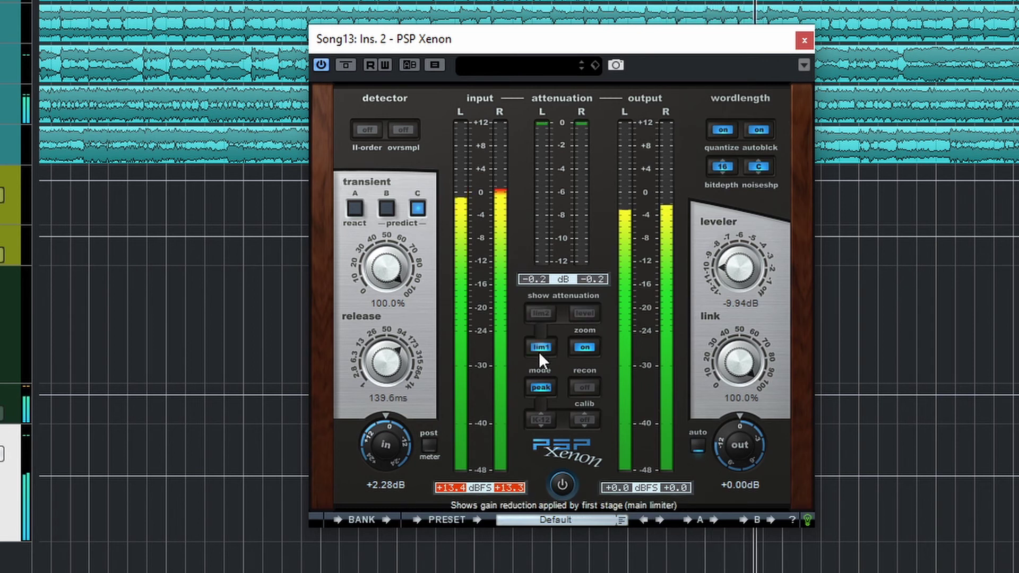
{"action": "left_click", "coordinate": [540, 314]}
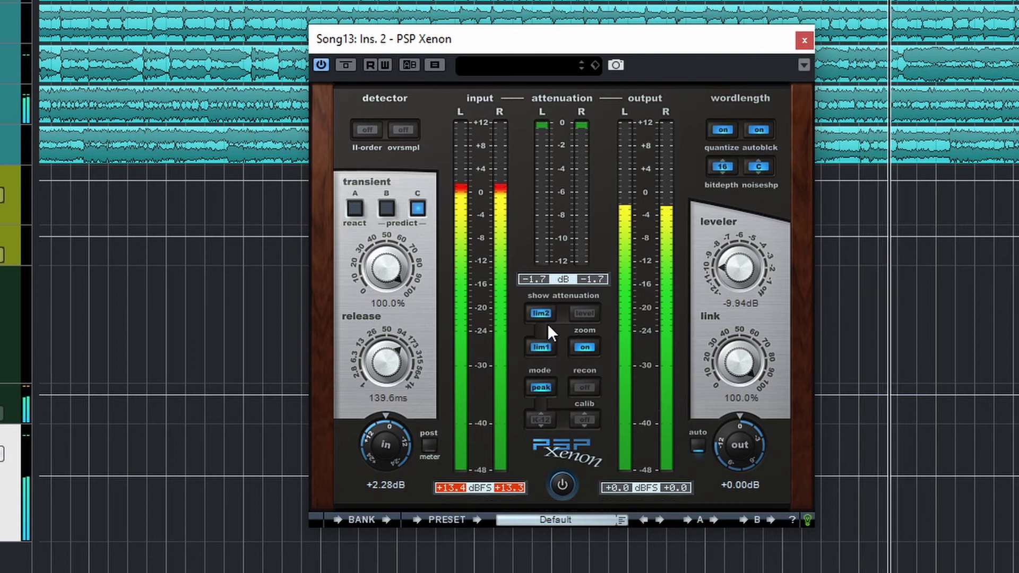
{"action": "left_click", "coordinate": [583, 313]}
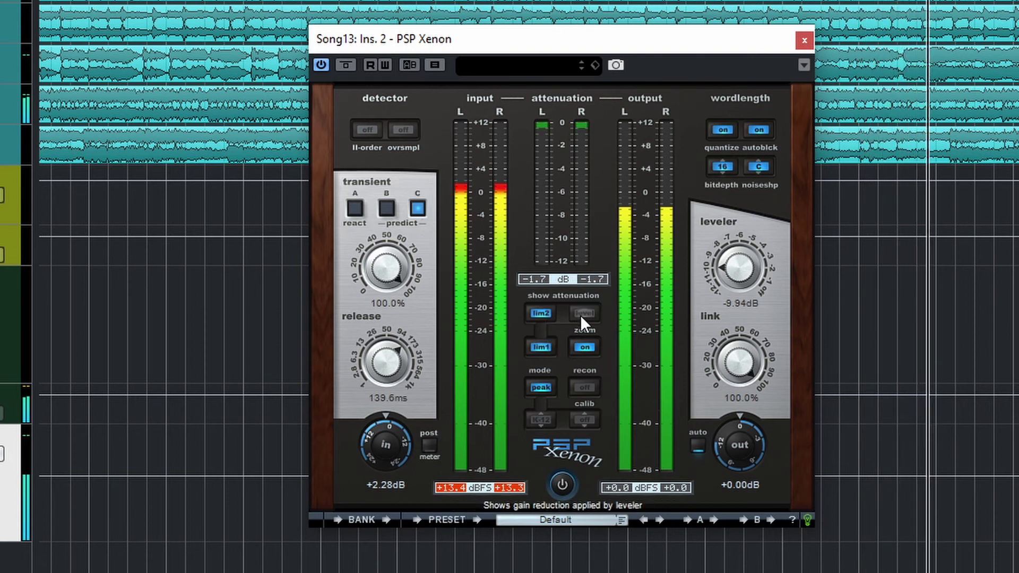
{"action": "left_click", "coordinate": [538, 342]}
{"action": "left_click", "coordinate": [540, 310]}
{"action": "left_click", "coordinate": [539, 348]}
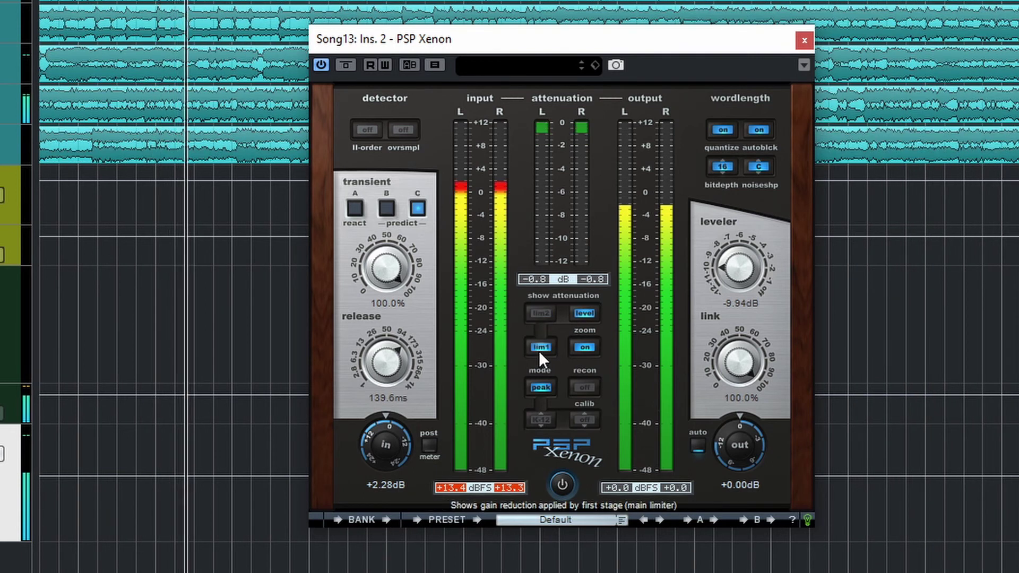
{"action": "left_click", "coordinate": [541, 315]}
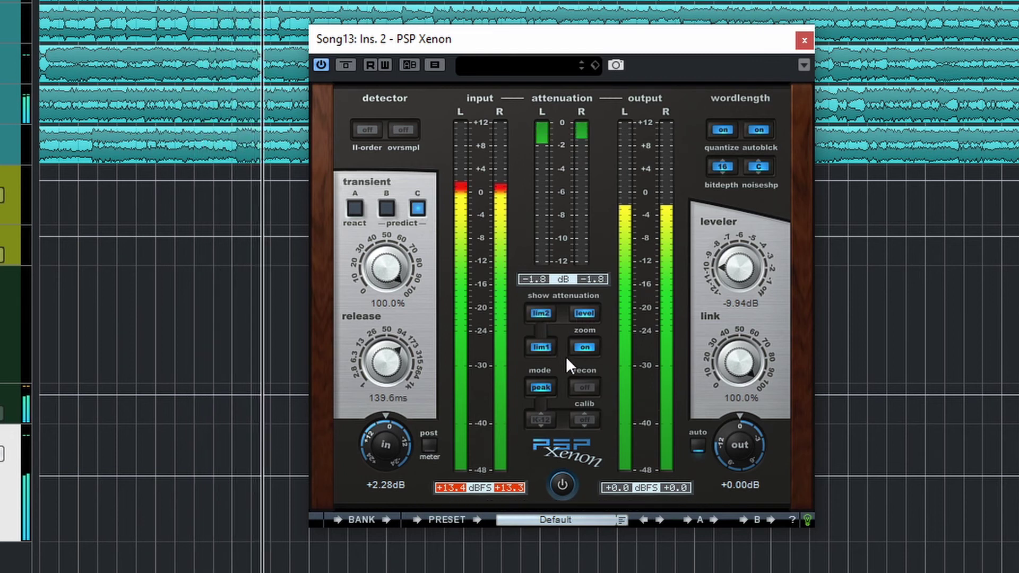
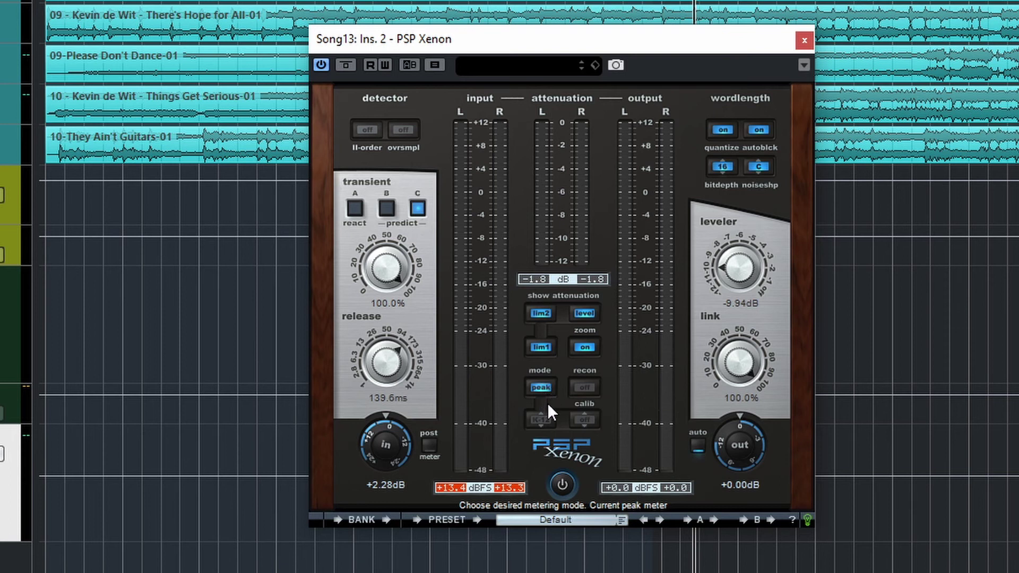
- Switch the metering mode from peak through the K-12, K-14 and K-20 scales, and return it to K-12
{"action": "left_click", "coordinate": [544, 422]}
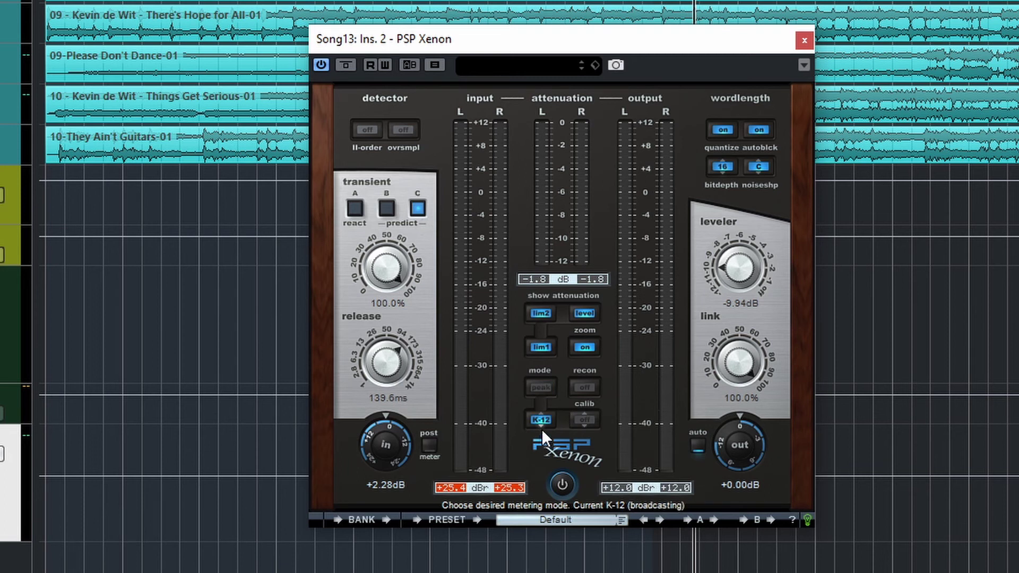
{"action": "left_click", "coordinate": [540, 415]}
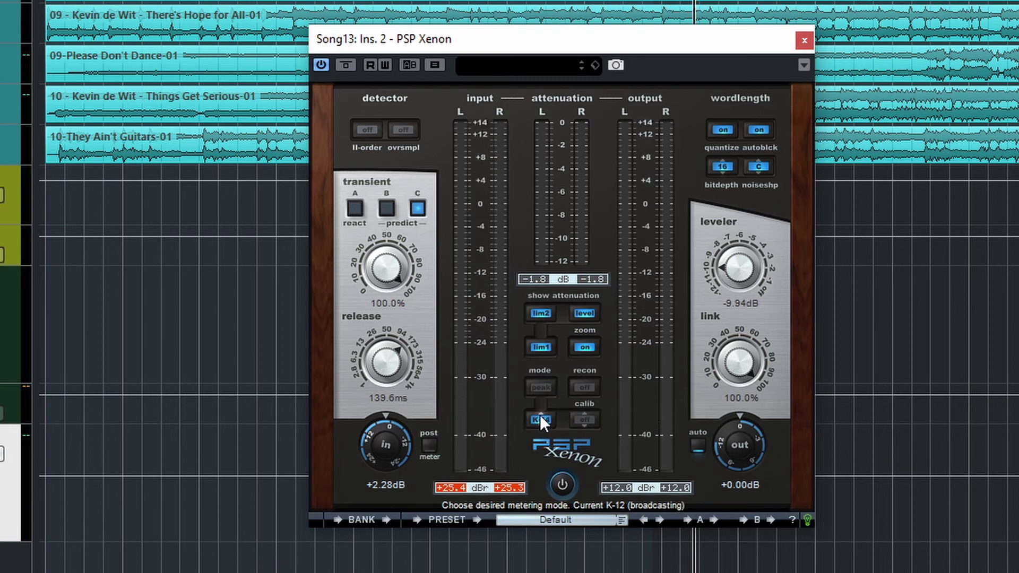
{"action": "left_click", "coordinate": [540, 426]}
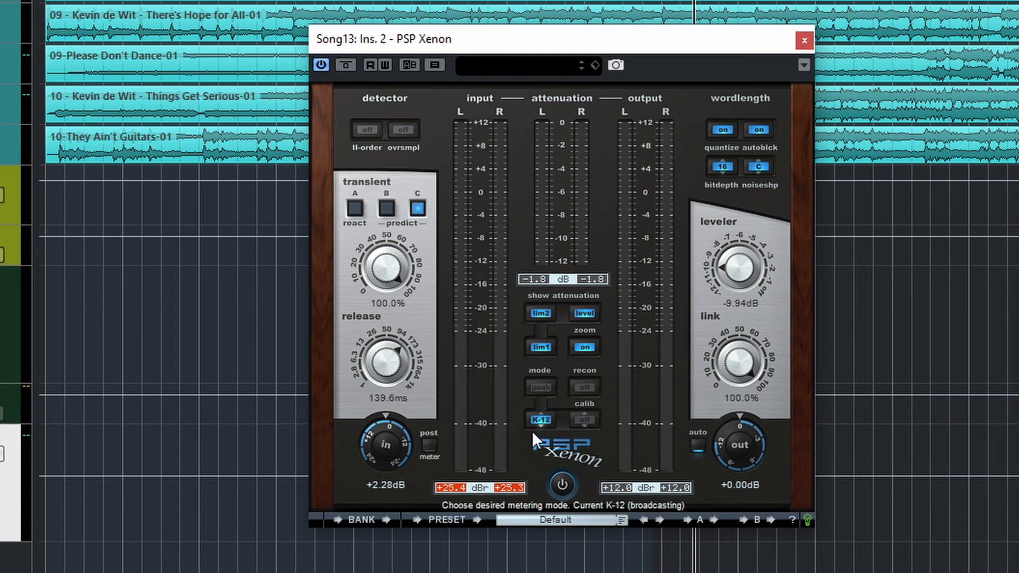
{"action": "left_click", "coordinate": [543, 414]}
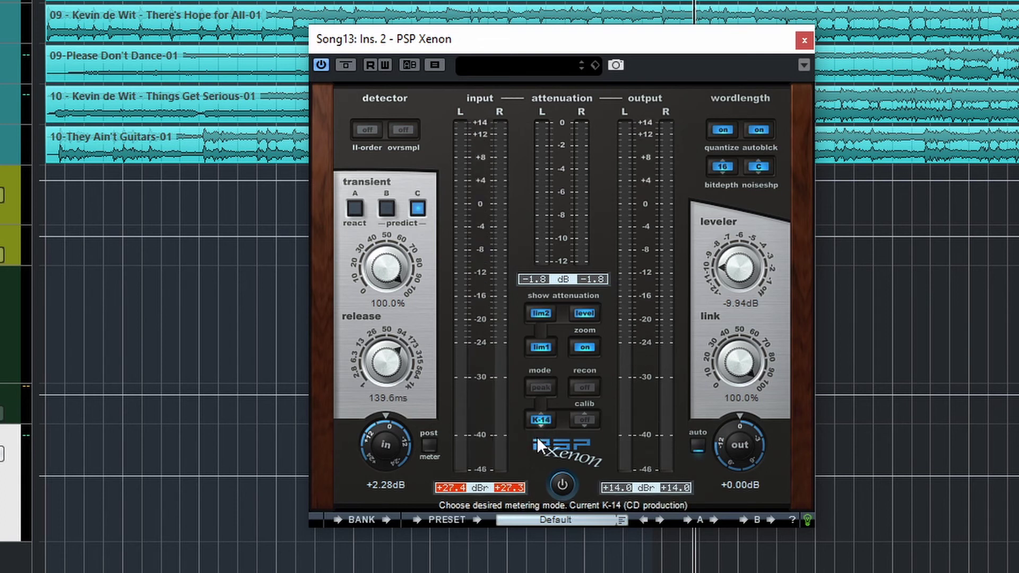
{"action": "left_click", "coordinate": [537, 415]}
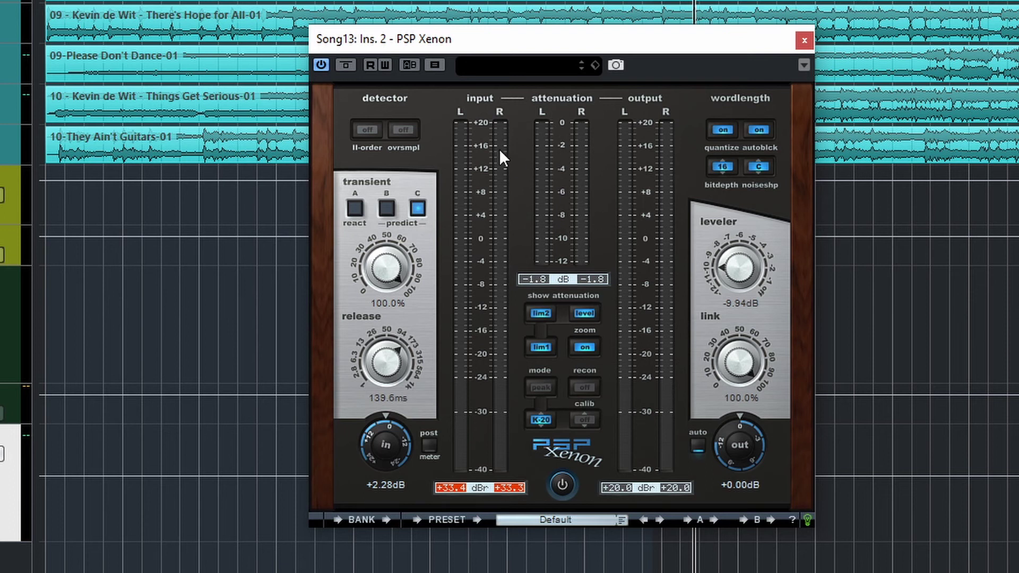
{"action": "left_click", "coordinate": [539, 430]}
{"action": "left_click", "coordinate": [540, 430]}
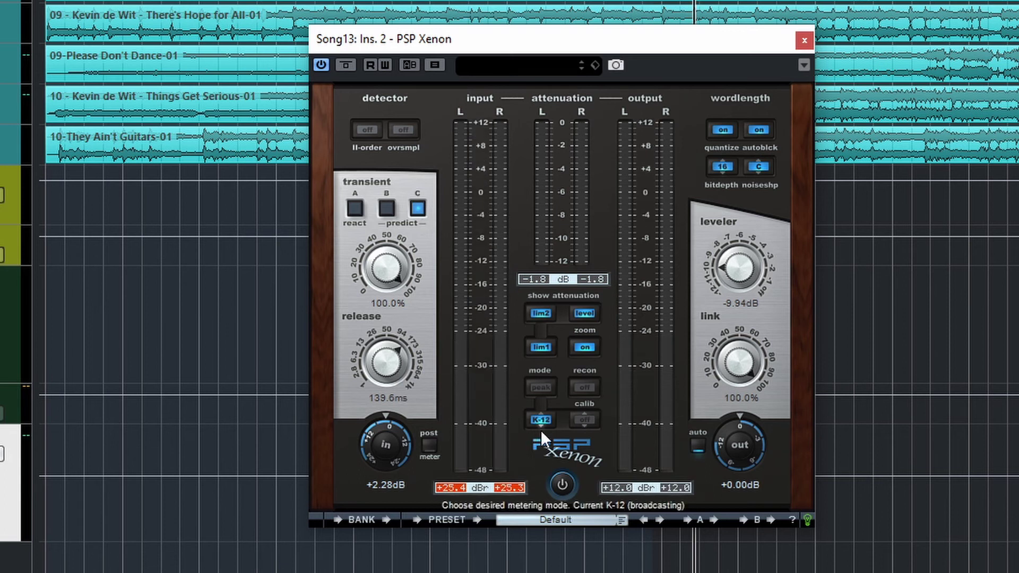
- Play the song and compare the input and output levels on the K-12, K-14 and K-20 meter scales, ending on K-20
{"action": "key", "text": "space"}
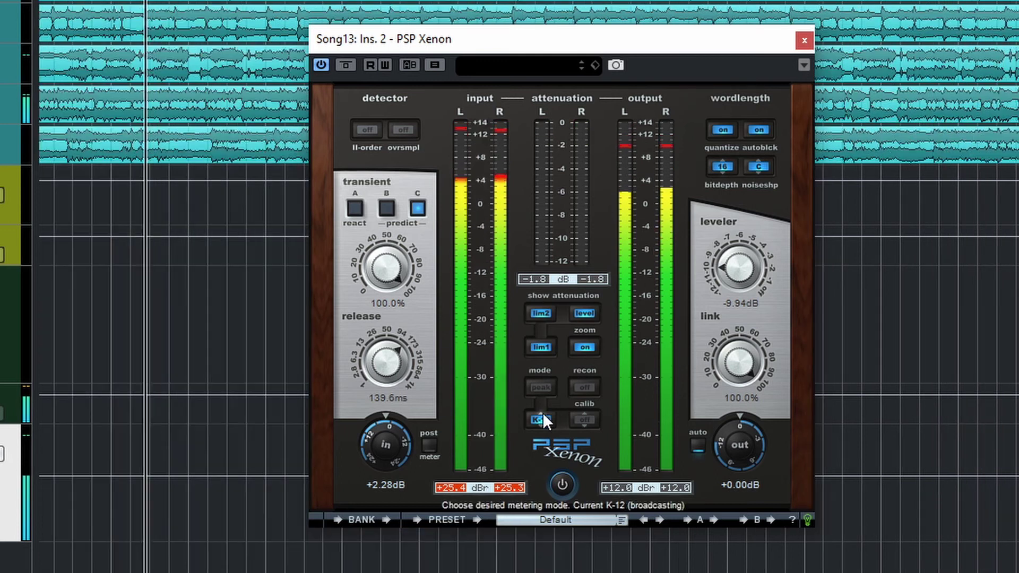
{"action": "left_click", "coordinate": [542, 414]}
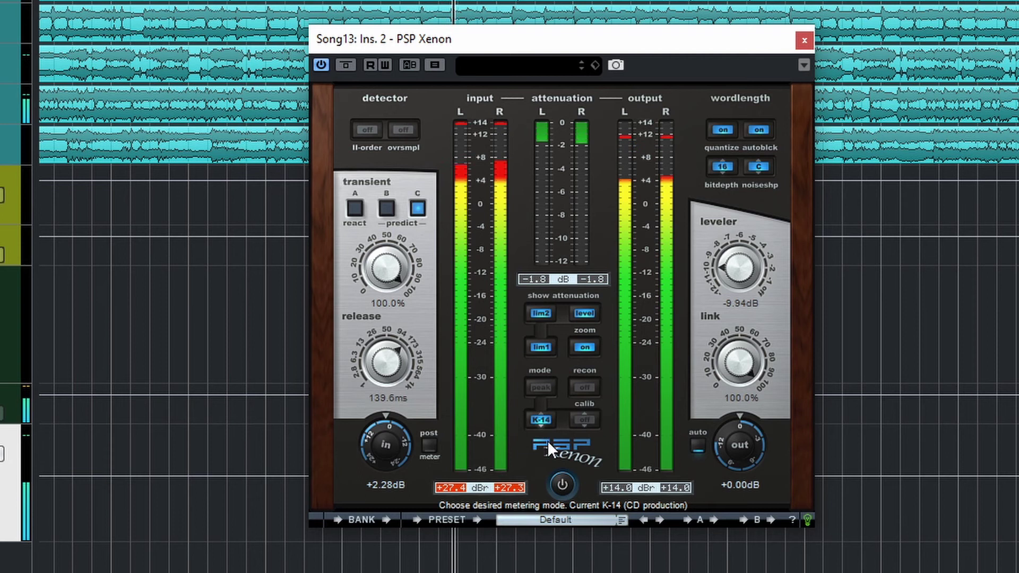
{"action": "left_click", "coordinate": [541, 428]}
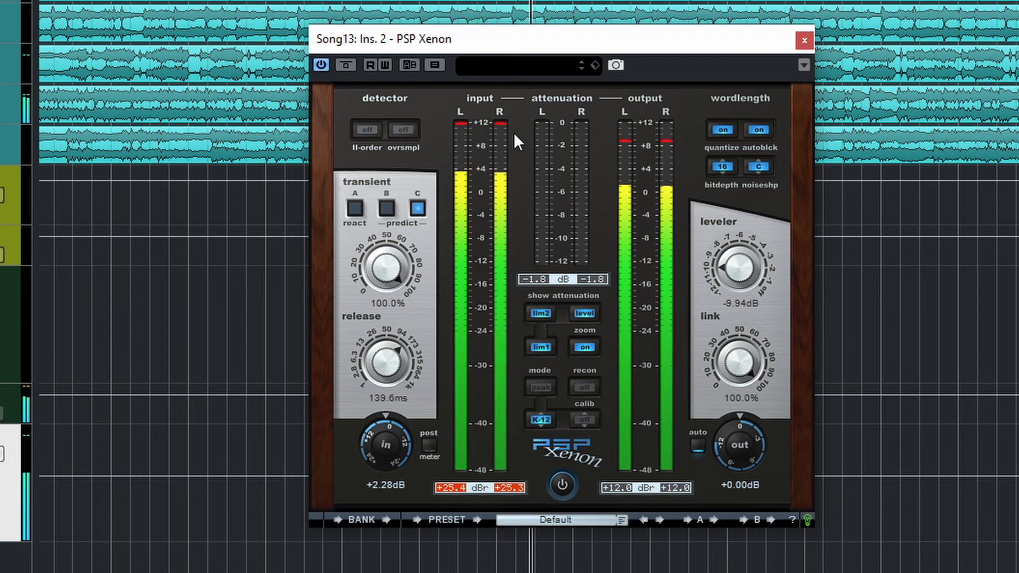
{"action": "left_click", "coordinate": [544, 414]}
{"action": "left_click", "coordinate": [544, 415]}
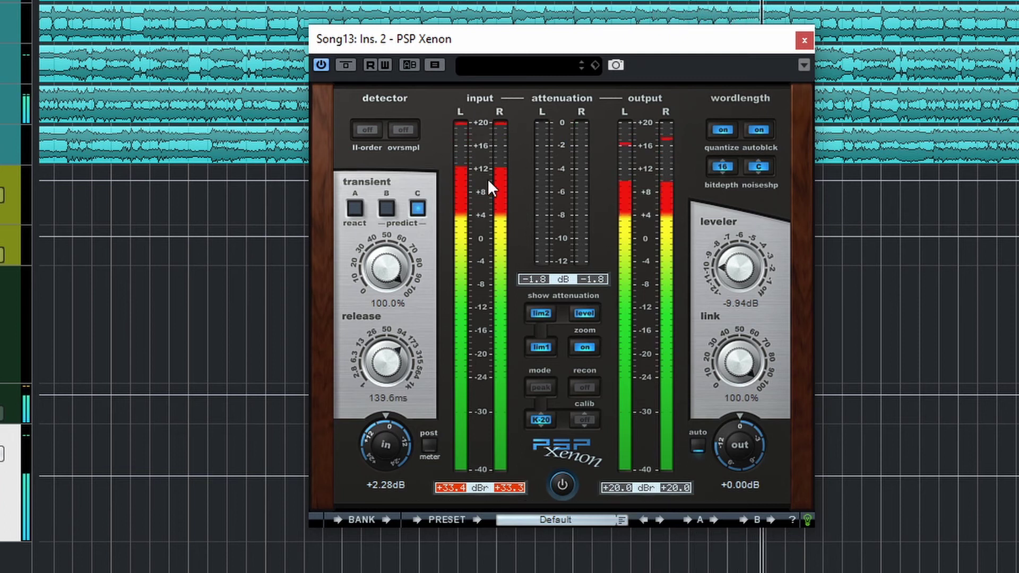
- Restart playback on the K-20 scale, switch the metering to K-14, and examine the output level against that reference before stopping
{"action": "key", "text": "space"}
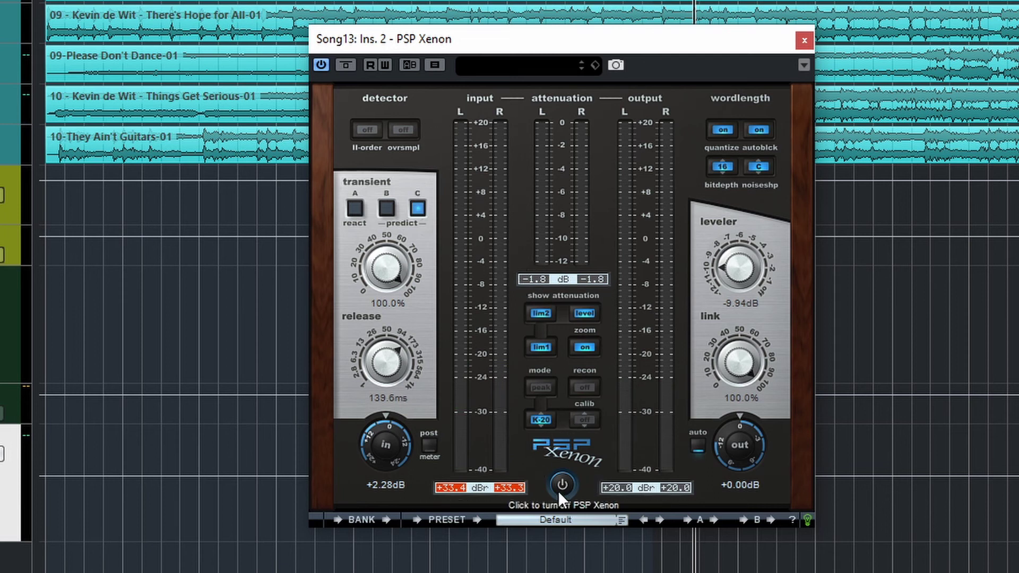
{"action": "key", "text": "space"}
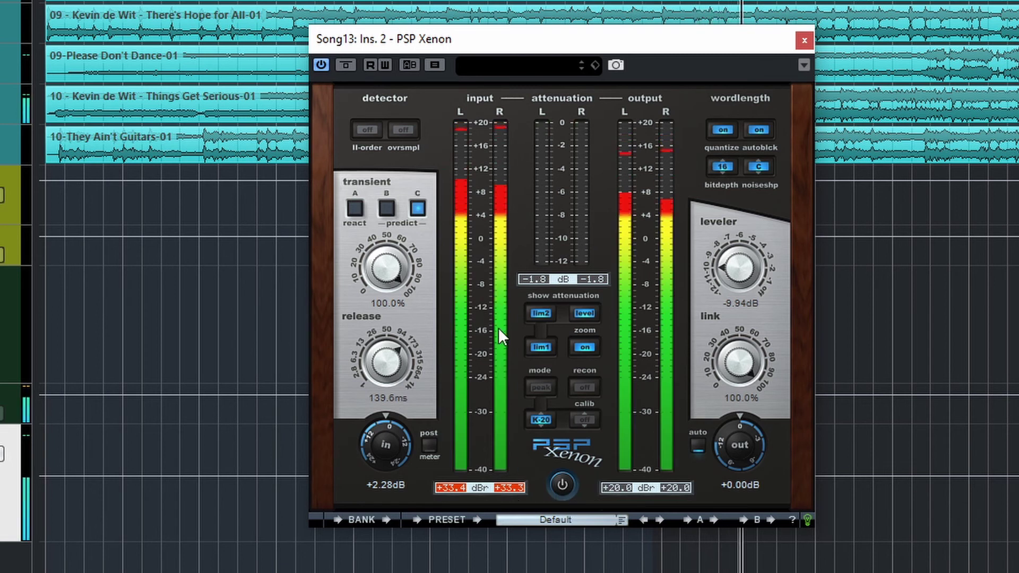
{"action": "left_click", "coordinate": [545, 425]}
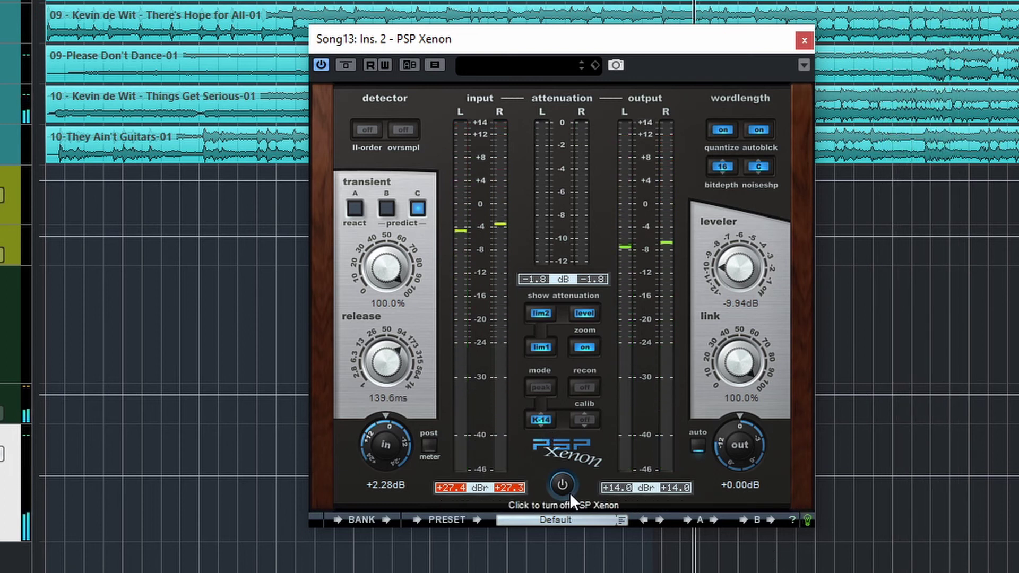
{"action": "key", "text": "space"}
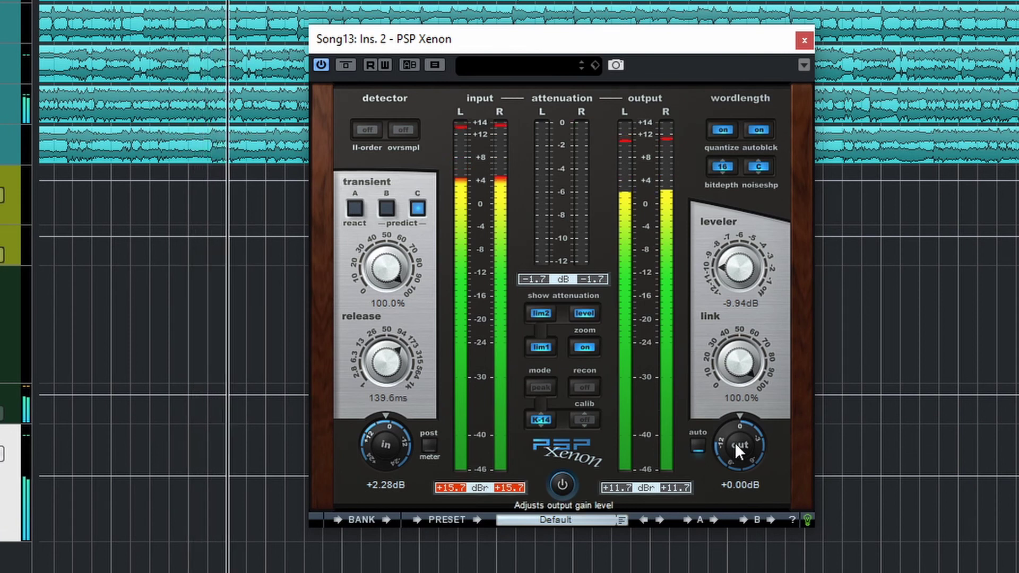
{"action": "left_click_drag", "start_coordinate": [735, 442], "coordinate": [747, 276]}
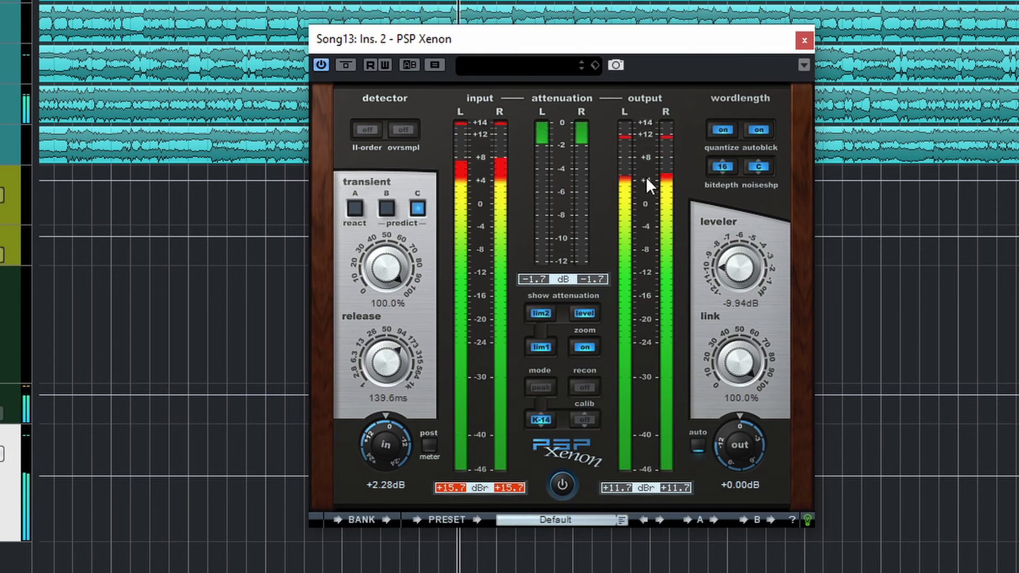
{"action": "key", "text": "space"}
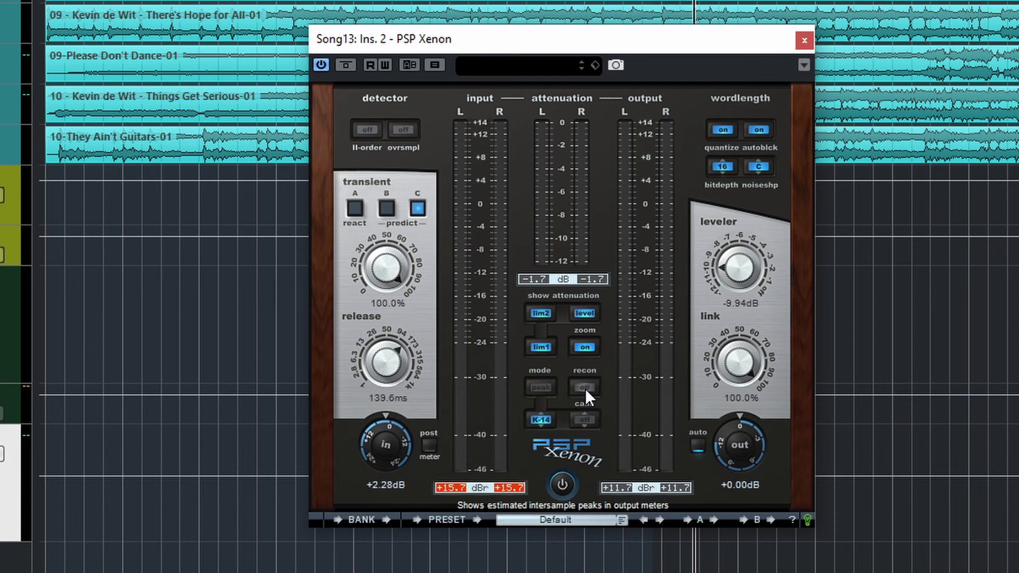
- Return the metering to peak mode and compare the output peaks during playback with recon off and on, leaving it on
{"action": "left_click", "coordinate": [537, 394]}
{"action": "key", "text": "space"}
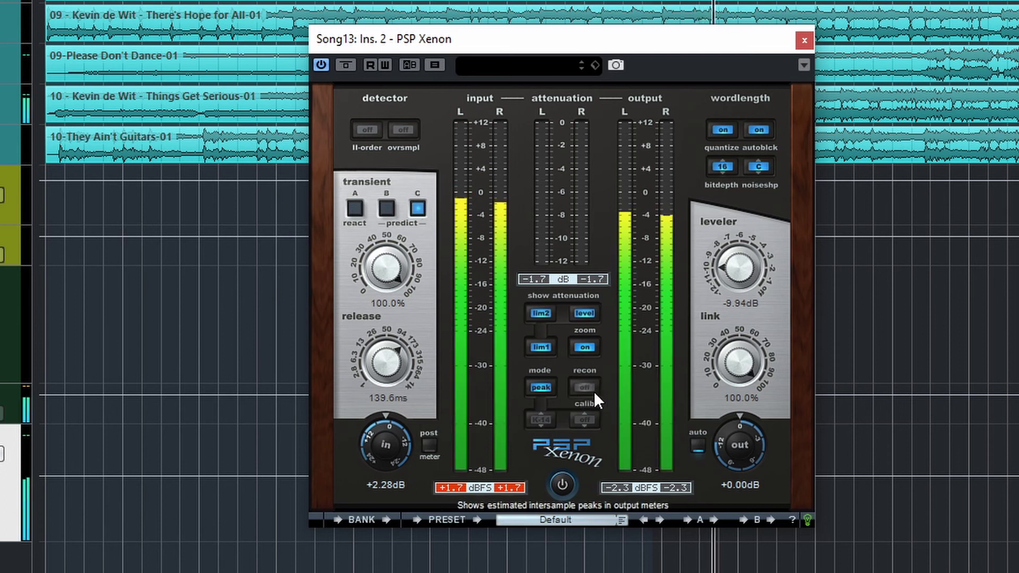
{"action": "left_click", "coordinate": [590, 390]}
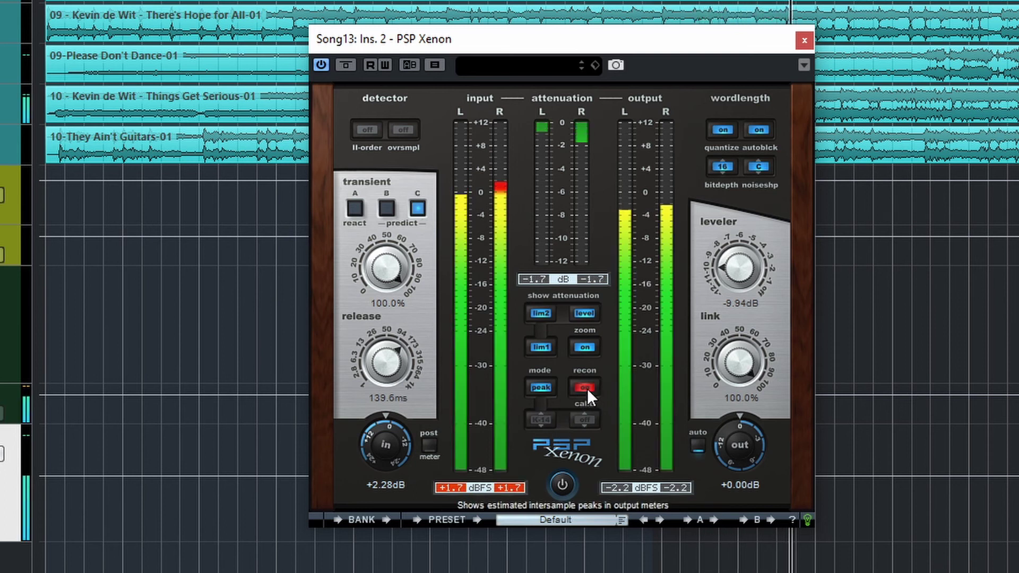
{"action": "left_click", "coordinate": [586, 387]}
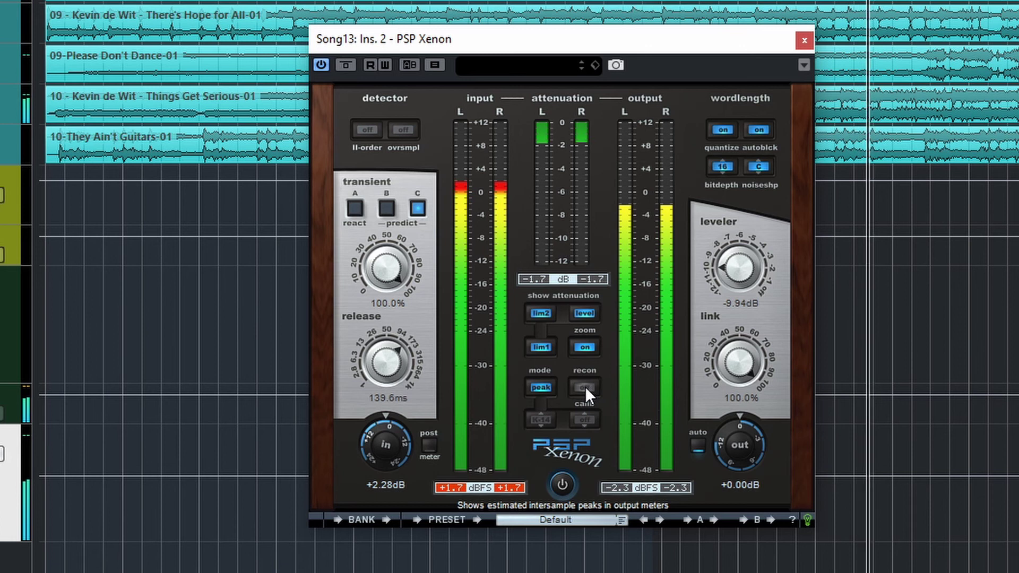
{"action": "left_click", "coordinate": [582, 385]}
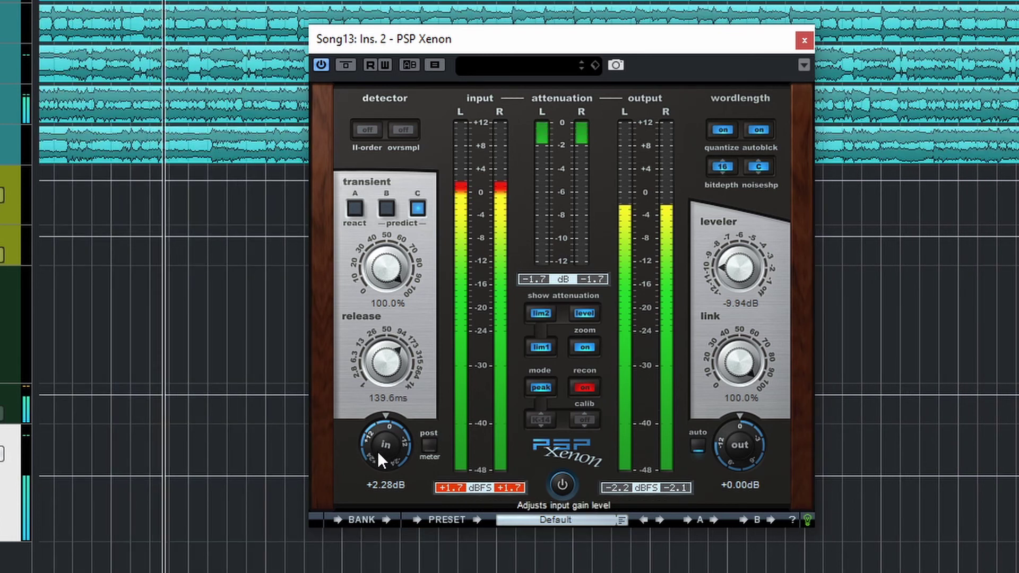
{"action": "left_click", "coordinate": [584, 389]}
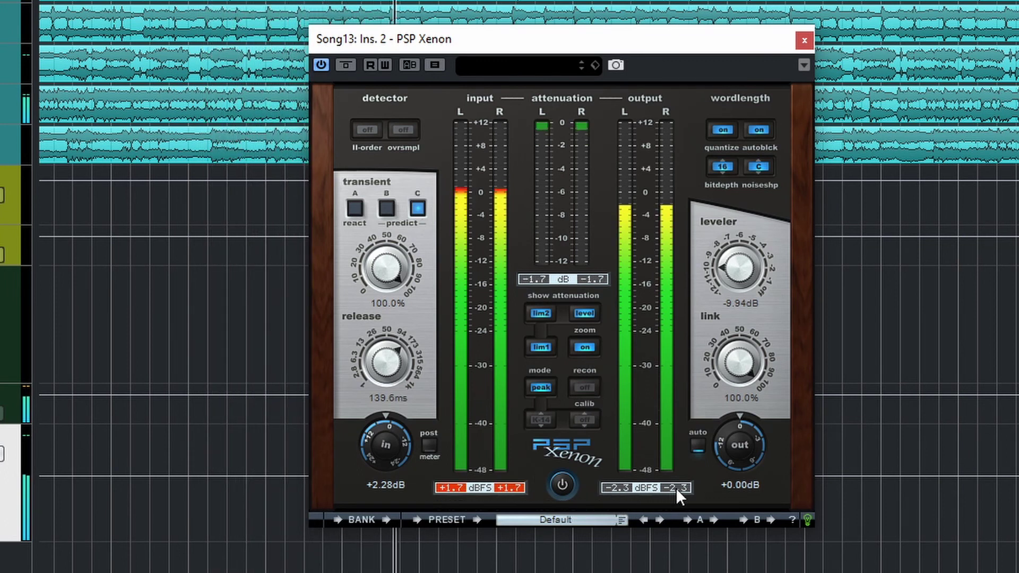
{"action": "left_click", "coordinate": [579, 387]}
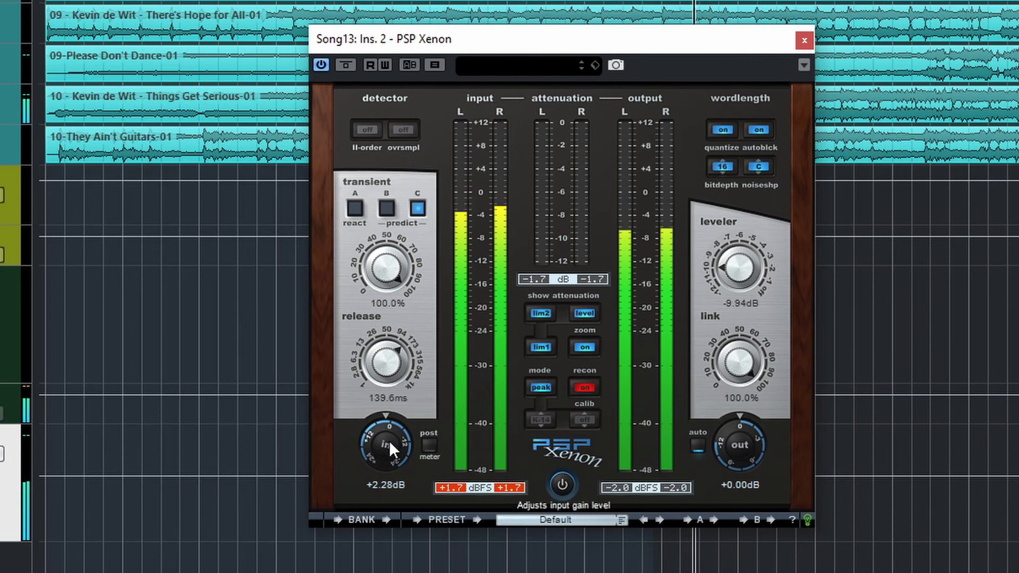
- Raise the input gain to +4.92 dB, deactivate the auto output mode, and set the input gain to +3.60 dB
{"action": "mouse_move", "coordinate": [391, 446]}
{"action": "left_mouse_down"}
{"action": "mouse_move", "coordinate": [394, 410]}
{"action": "mouse_move", "coordinate": [390, 439]}
{"action": "left_mouse_up"}
{"action": "left_click", "coordinate": [695, 445]}
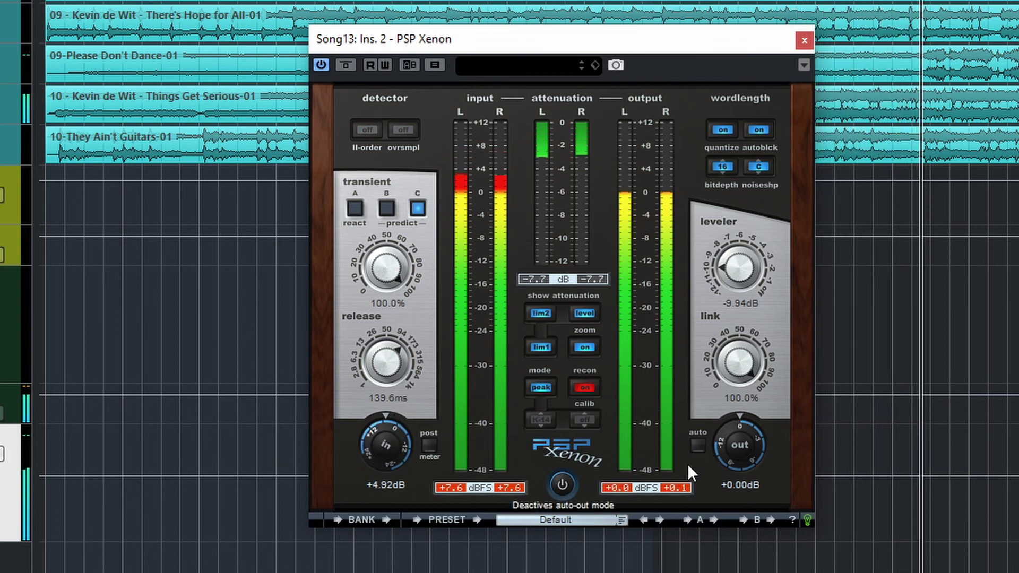
{"action": "left_click_drag", "start_coordinate": [391, 437], "coordinate": [384, 447]}
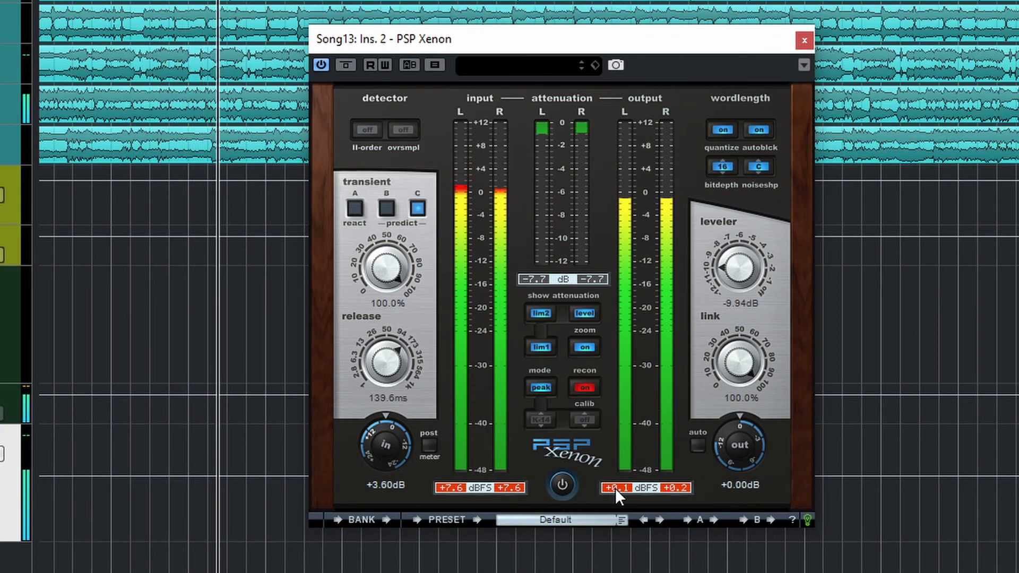
- Turn recon off and compare the playback levels in K-12 metering with those in peak mode
{"action": "left_click", "coordinate": [586, 390]}
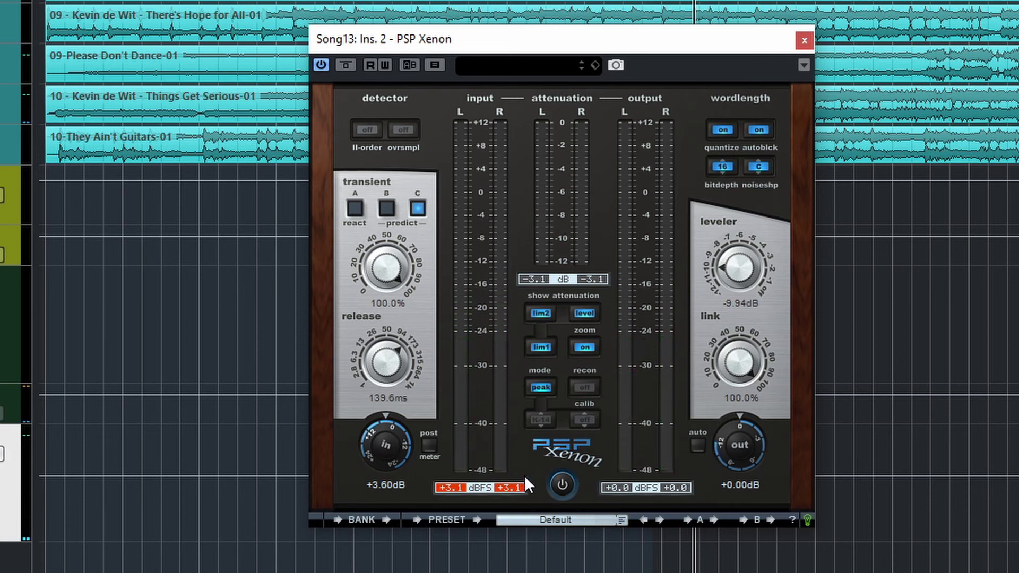
{"action": "left_click", "coordinate": [541, 424]}
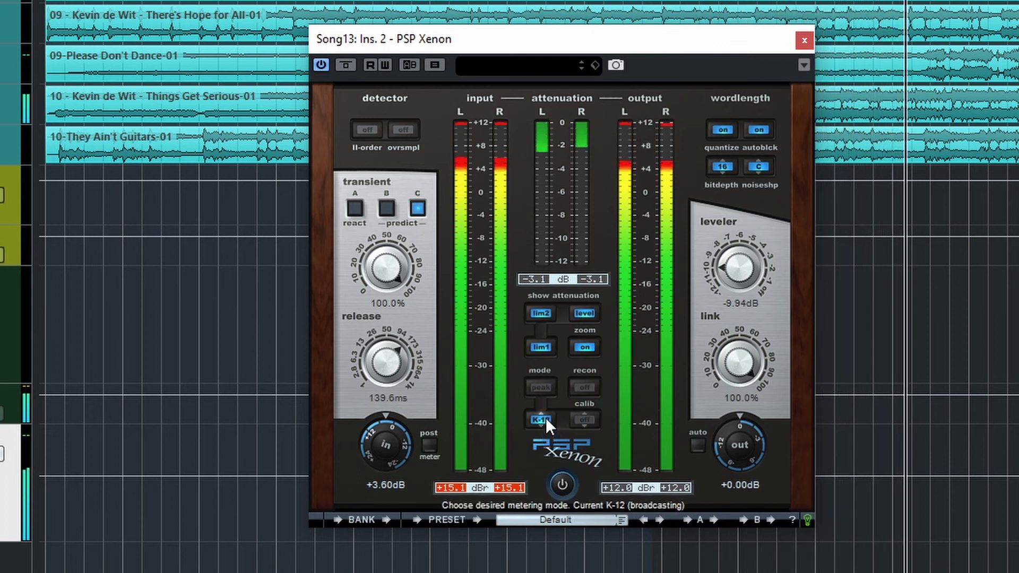
{"action": "left_click", "coordinate": [541, 390]}
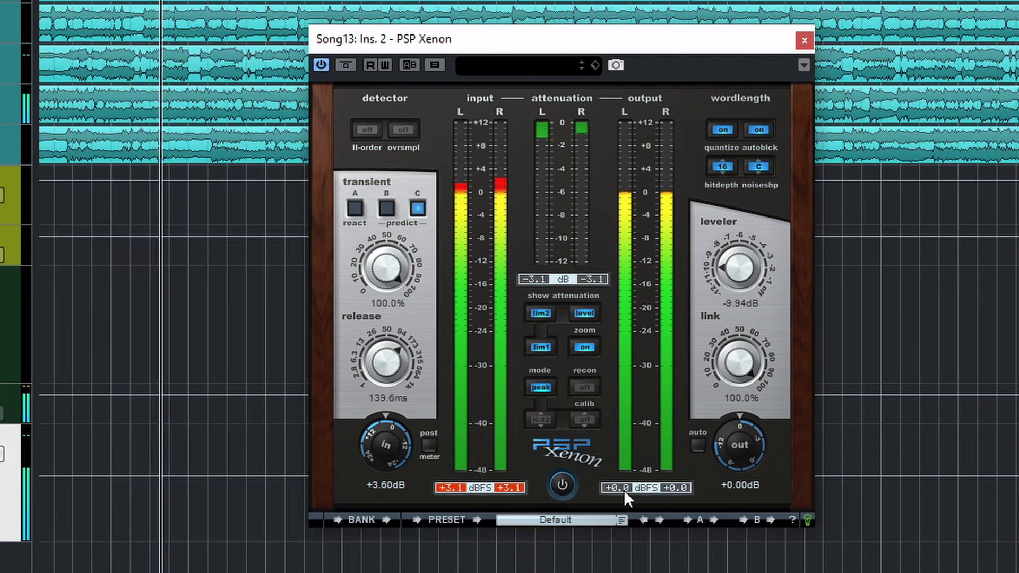
- Turn recon on and try input gains of +1.68 dB, +0.12 dB and +0.84 dB, resetting the output peak readout between changes
{"action": "left_click", "coordinate": [590, 388]}
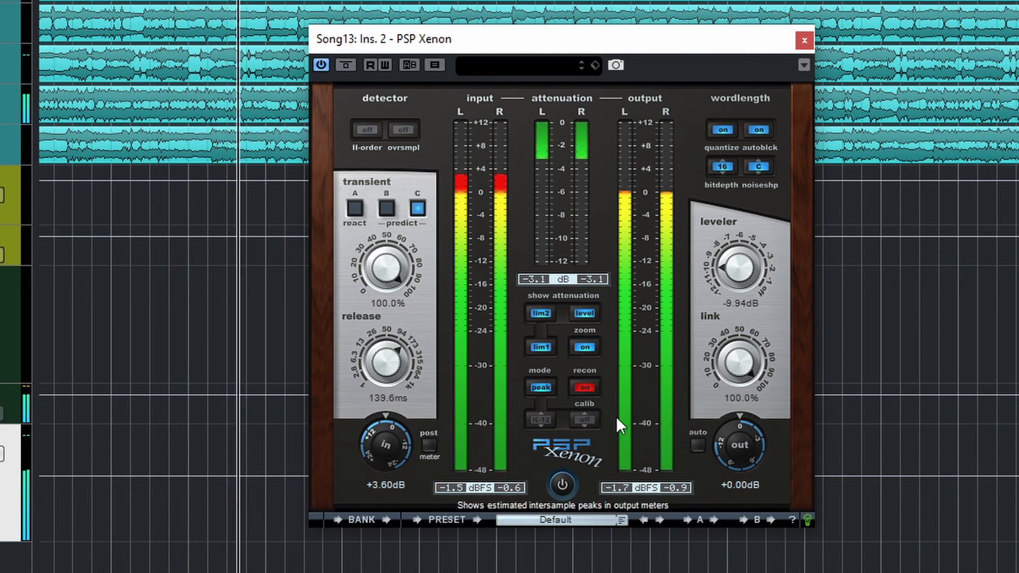
{"action": "left_click_drag", "start_coordinate": [395, 445], "coordinate": [415, 472]}
{"action": "left_click", "coordinate": [616, 488]}
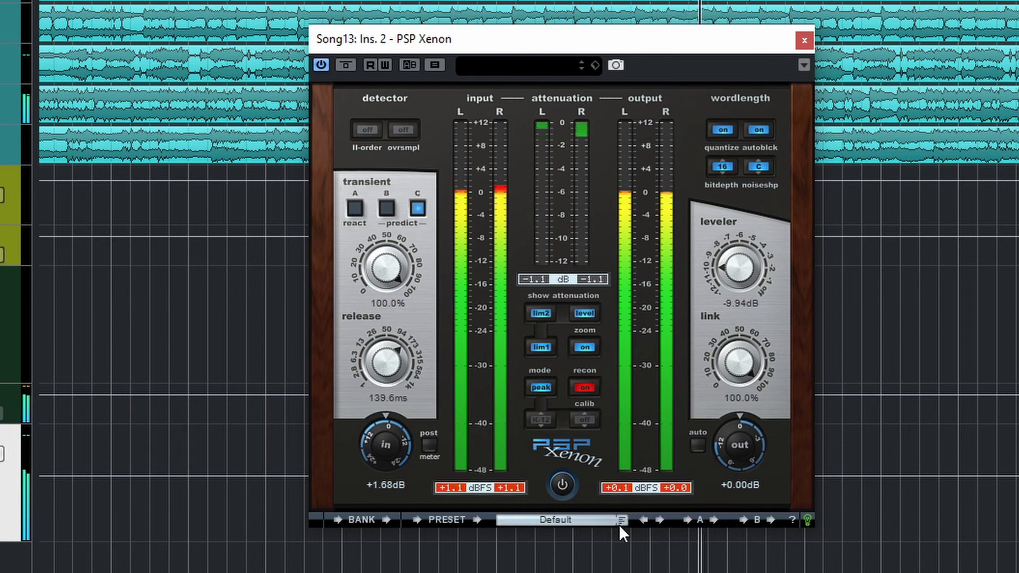
{"action": "left_click_drag", "start_coordinate": [370, 439], "coordinate": [413, 461]}
{"action": "left_click", "coordinate": [613, 488]}
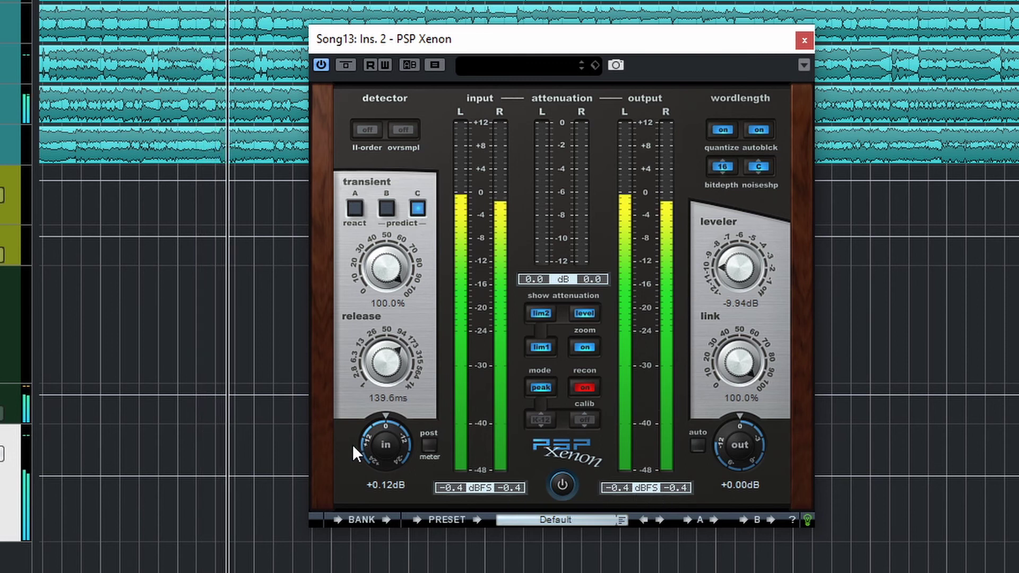
{"action": "left_click_drag", "start_coordinate": [379, 448], "coordinate": [381, 443]}
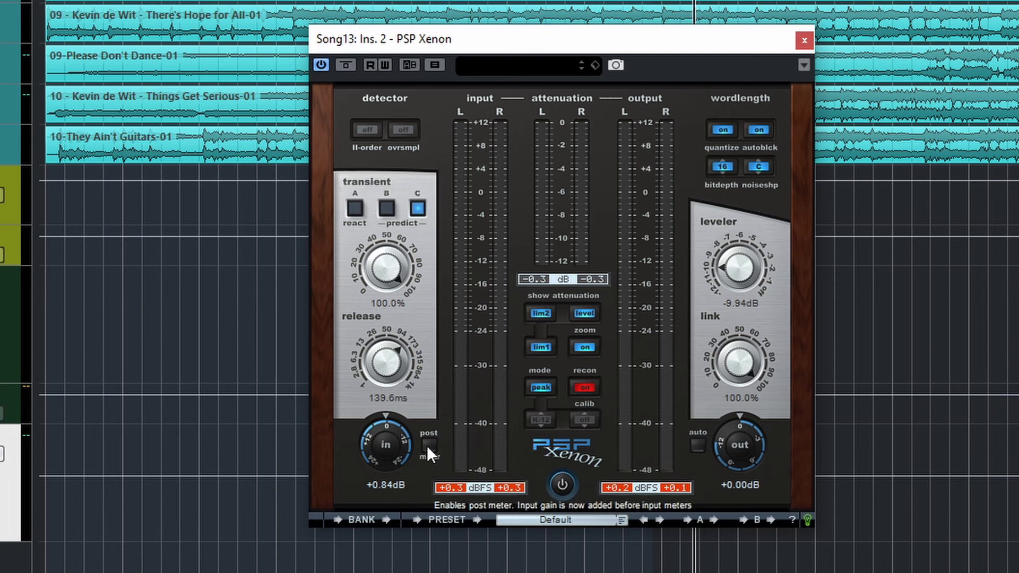
- Raise the input gain to +4.56 dB and +15.24 dB during playback, comparing the input meters with the post meter option on and off
{"action": "key", "text": "space"}
{"action": "left_click_drag", "start_coordinate": [390, 456], "coordinate": [393, 427]}
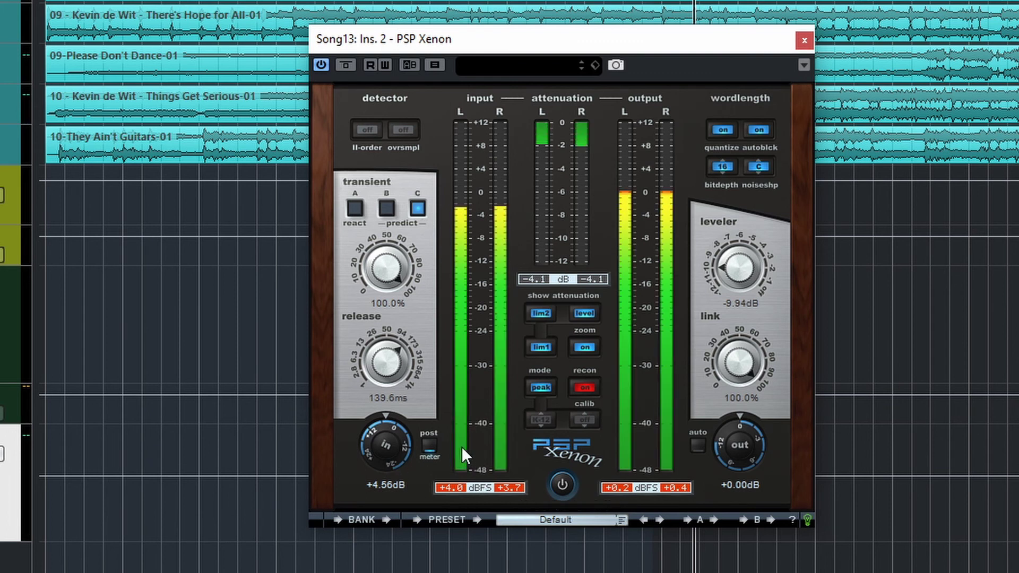
{"action": "left_click", "coordinate": [430, 446]}
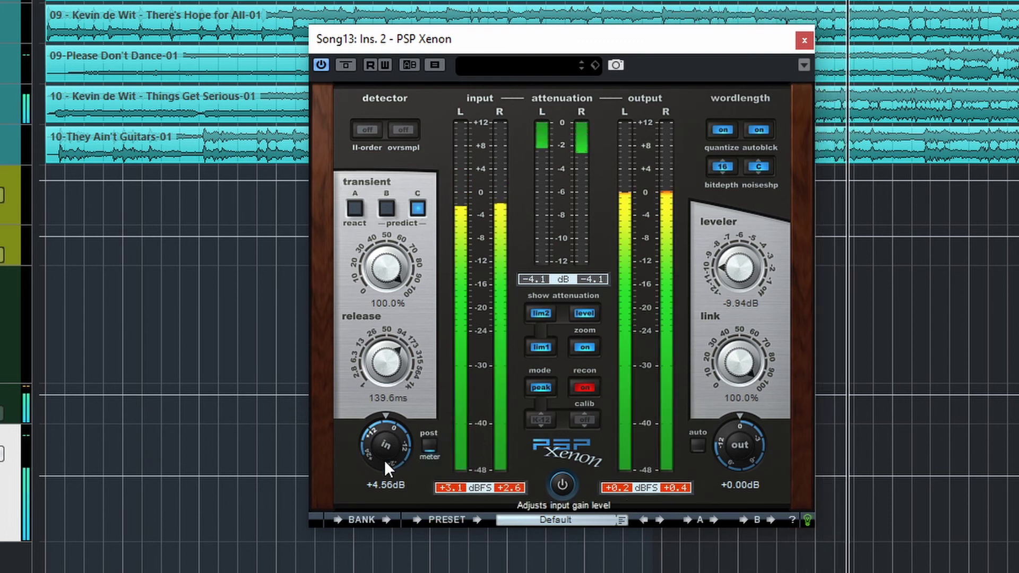
{"action": "left_click_drag", "start_coordinate": [381, 462], "coordinate": [391, 368]}
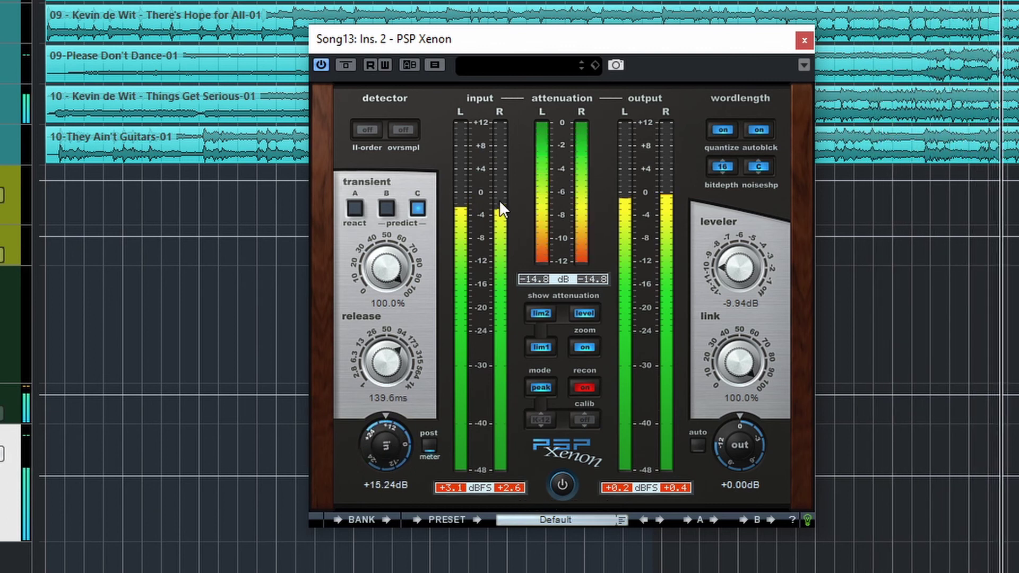
{"action": "left_click", "coordinate": [429, 445]}
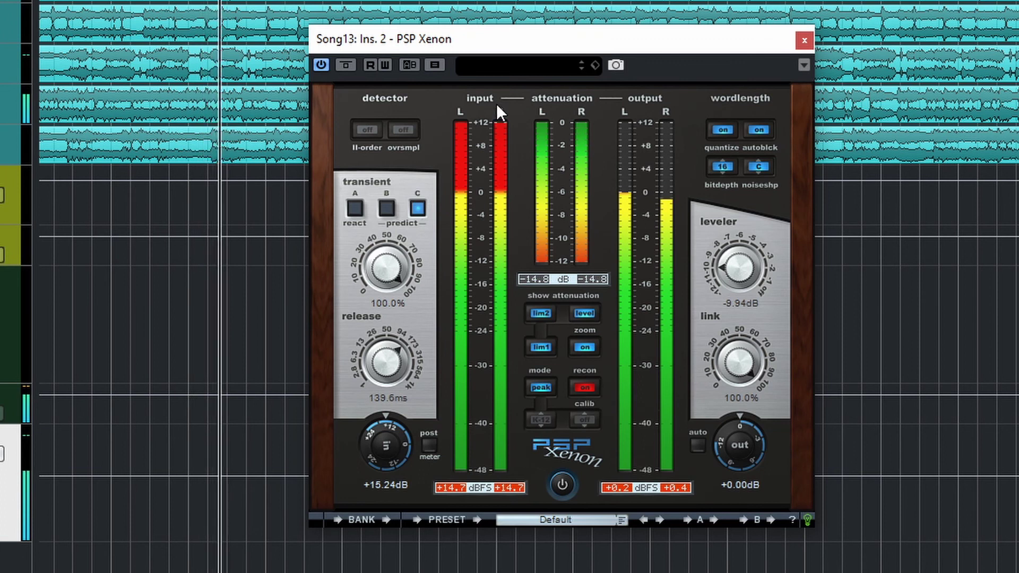
- Lower the input gain to +4.32 dB, toggle post metering on and off for comparison, set +4.44 dB, and stop playback
{"action": "left_click_drag", "start_coordinate": [372, 433], "coordinate": [386, 536]}
{"action": "left_click", "coordinate": [429, 446]}
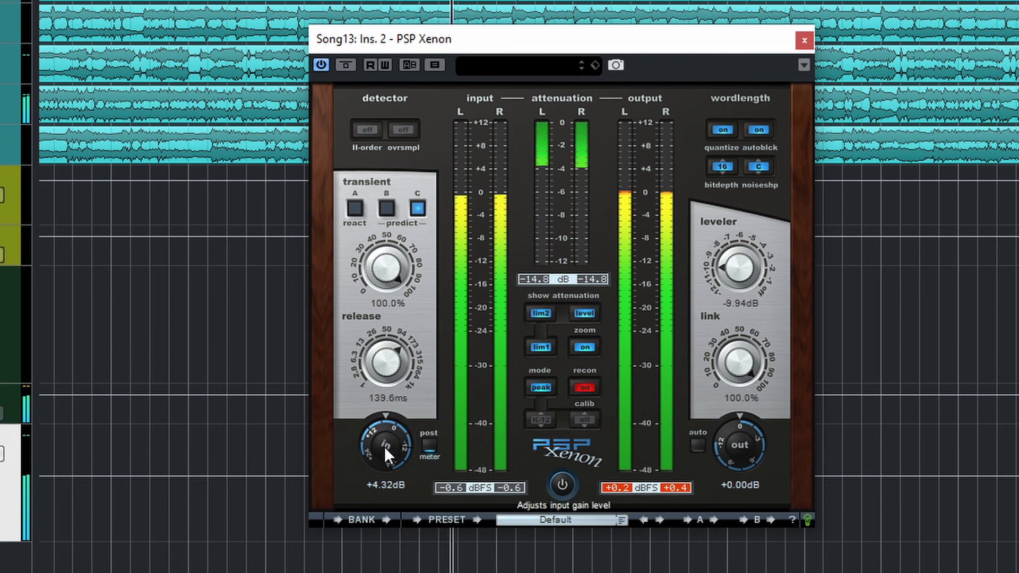
{"action": "scroll", "coordinate": [385, 439], "scroll_direction": "up", "scroll_amount": 1}
{"action": "left_click", "coordinate": [428, 446]}
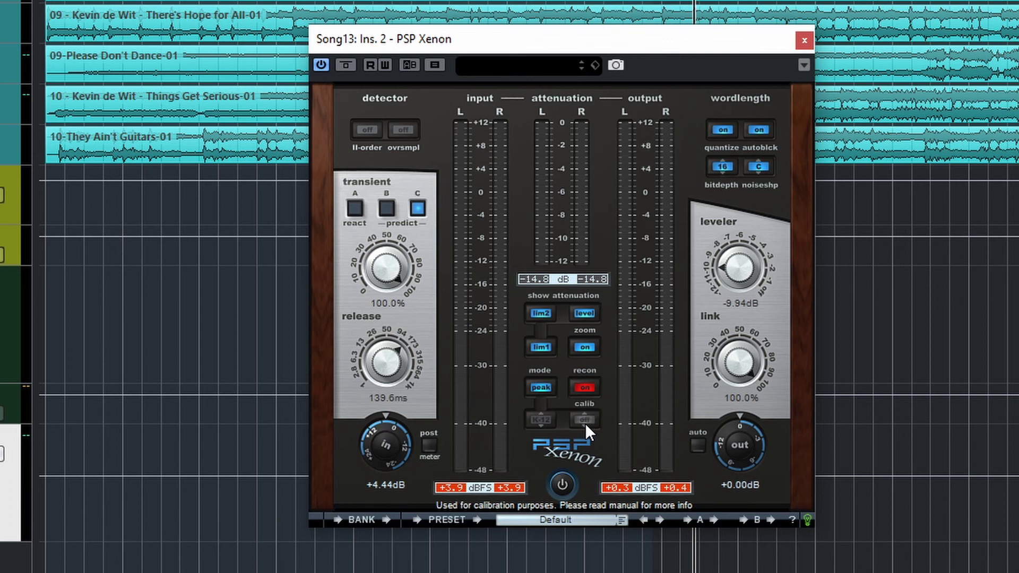
{"action": "key", "text": "space"}
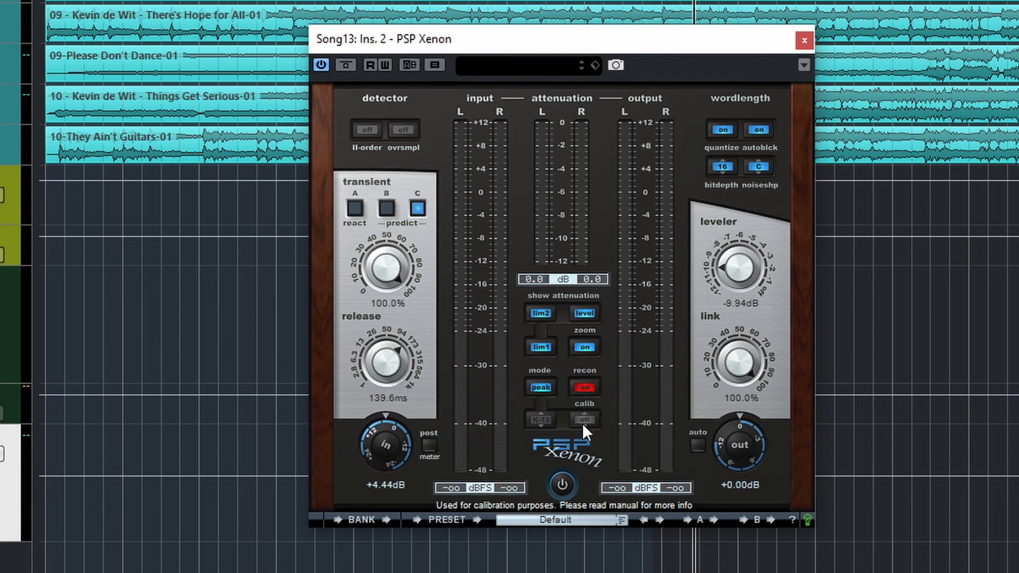
- Cycle the calibration signal through its channel options in peak metering mode, and switch it off
{"action": "left_click", "coordinate": [582, 423]}
{"action": "left_click", "coordinate": [584, 420]}
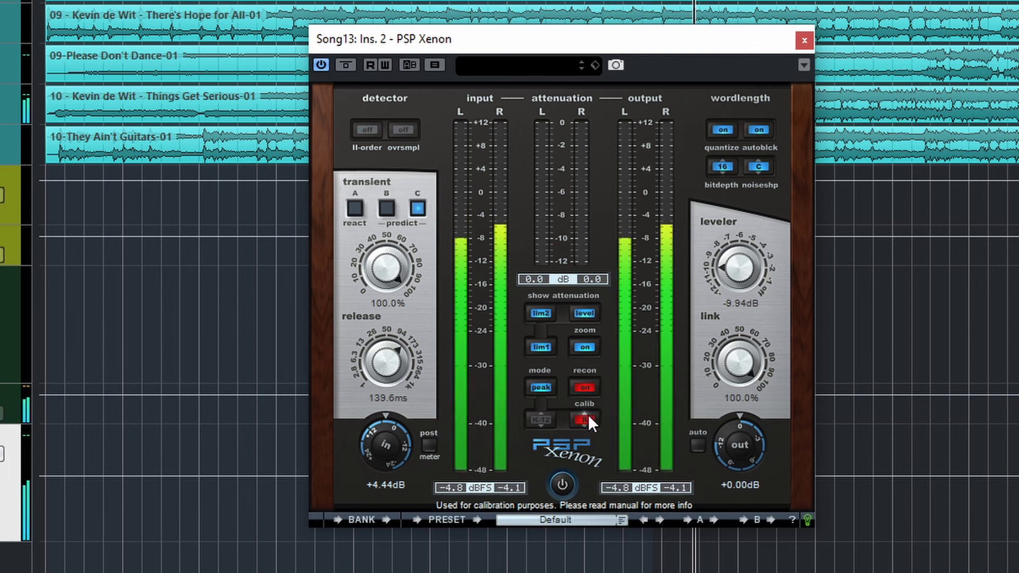
{"action": "left_click", "coordinate": [584, 424]}
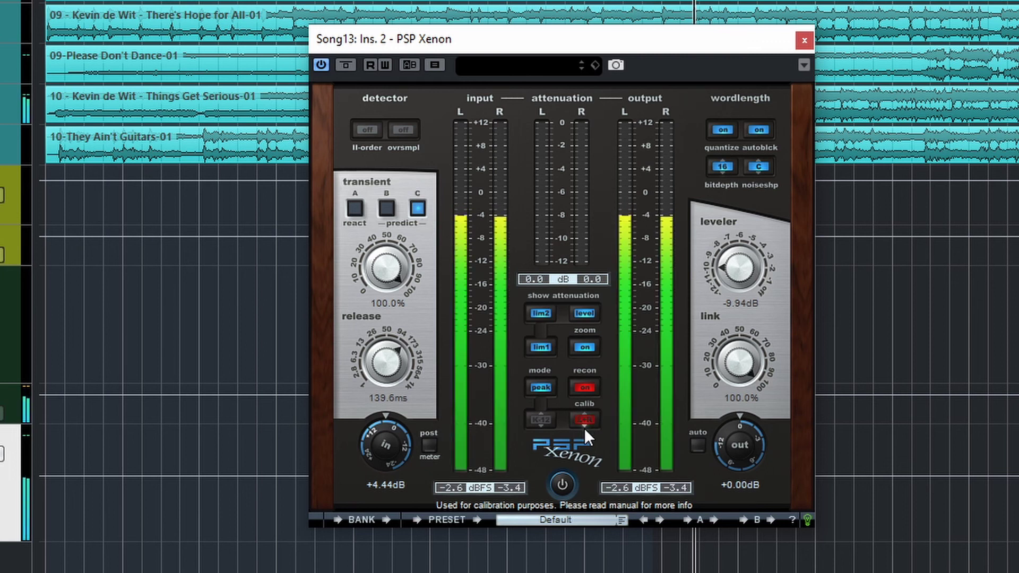
{"action": "left_click", "coordinate": [583, 422]}
{"action": "left_click", "coordinate": [581, 423]}
- Switch the metering to K-14, cycle the calibration signal through its channel options, and return to peak metering with calibration off
{"action": "left_click", "coordinate": [555, 431]}
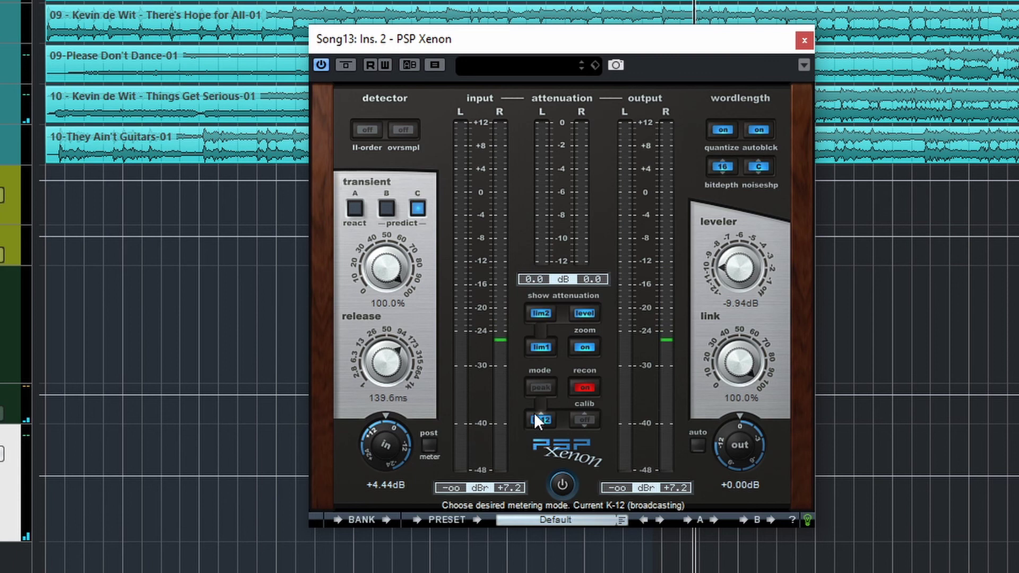
{"action": "left_click", "coordinate": [541, 424]}
{"action": "left_click", "coordinate": [585, 419]}
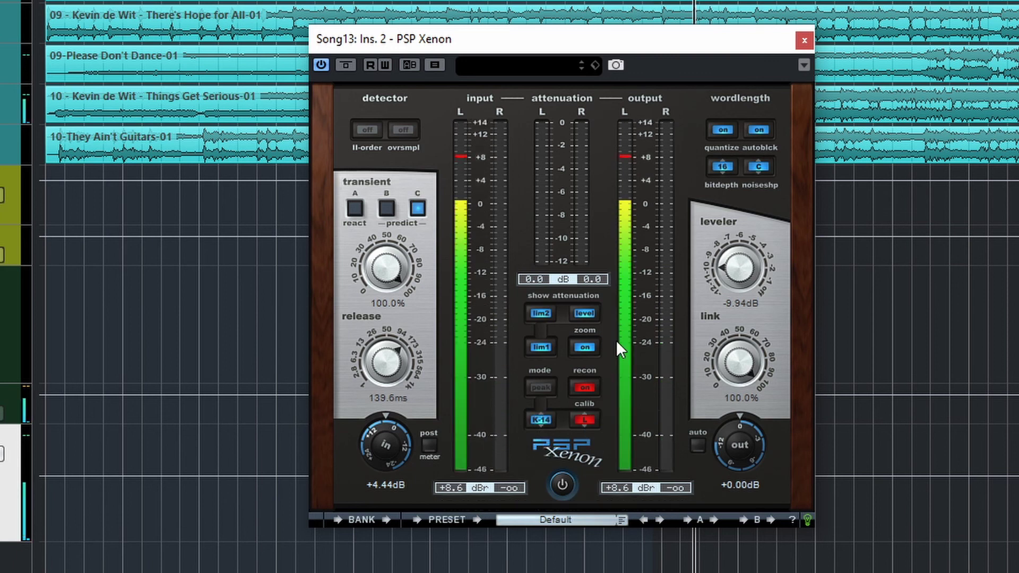
{"action": "left_click", "coordinate": [583, 413]}
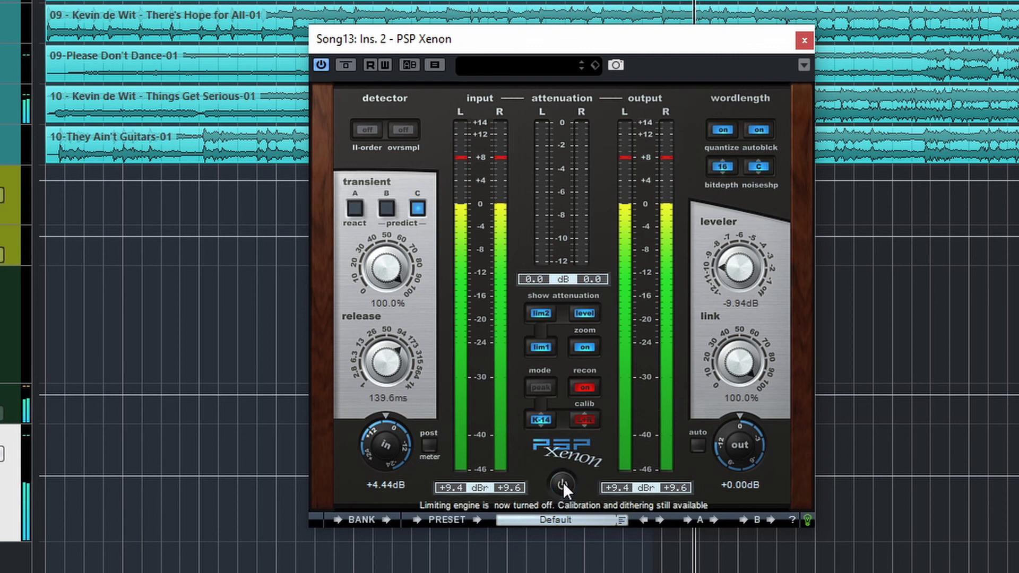
{"action": "left_click", "coordinate": [583, 421]}
{"action": "left_click", "coordinate": [582, 420]}
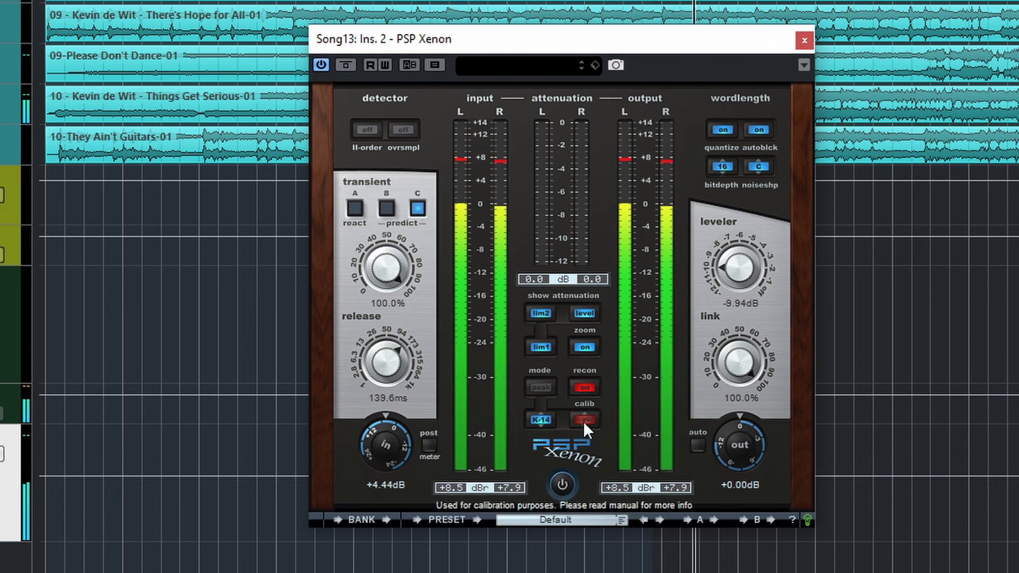
{"action": "left_click", "coordinate": [583, 423]}
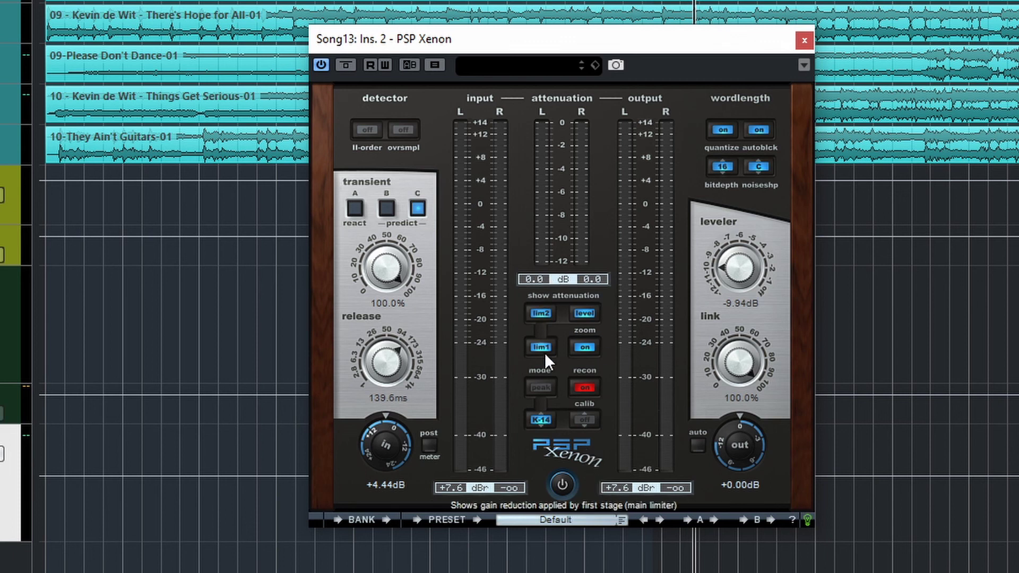
{"action": "left_click", "coordinate": [530, 387]}
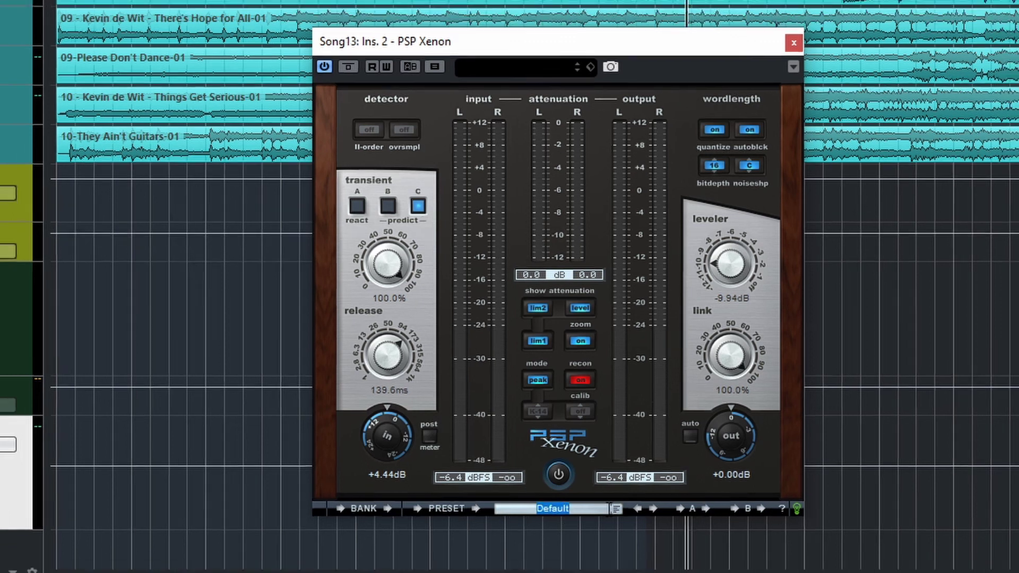
- Load the CD Master 1 preset and play the song through it to check its K-14 levels
{"action": "left_click", "coordinate": [621, 520]}
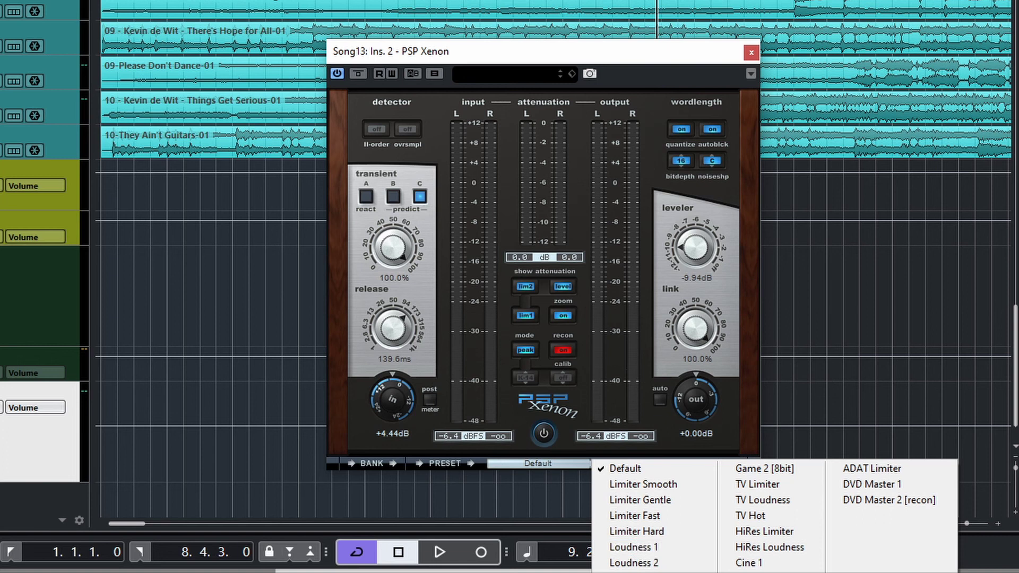
{"action": "left_click", "coordinate": [635, 572]}
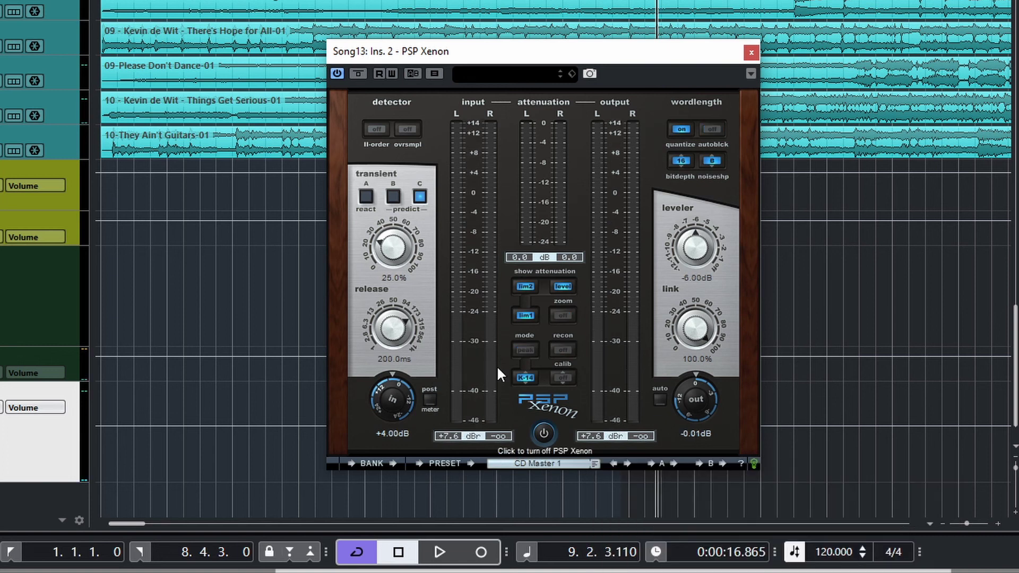
{"action": "key", "text": "space"}
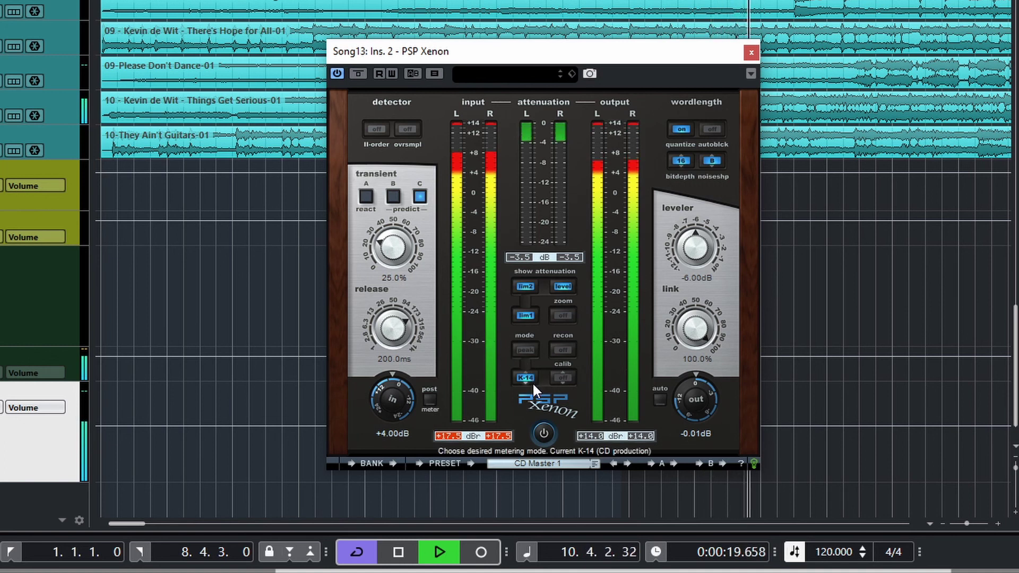
{"action": "key", "text": "space"}
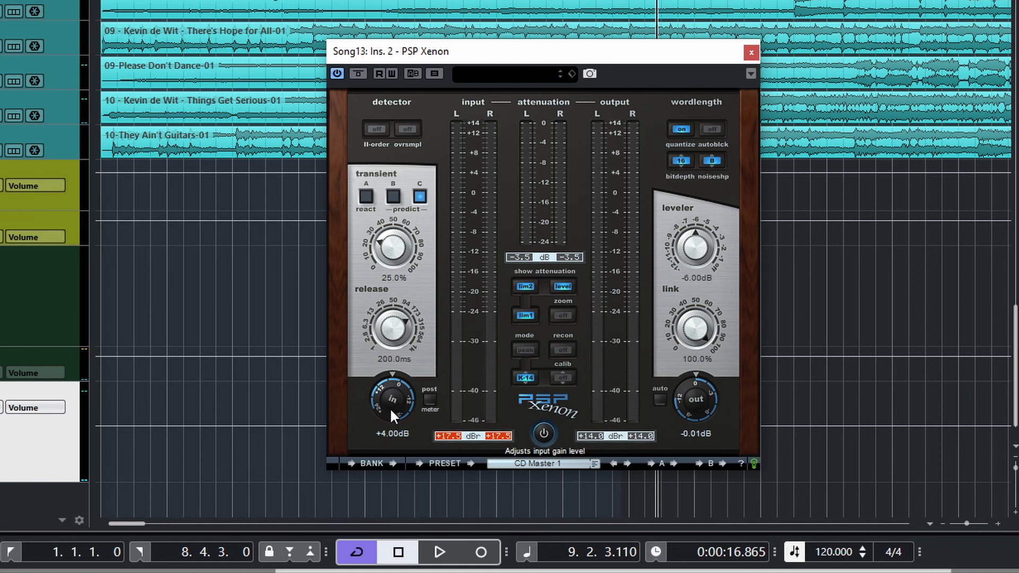
- Try input gains of +1.00 dB, -0.32 dB and -2.00 dB during playback, and compare the limiting engine off and on
{"action": "key", "text": "space"}
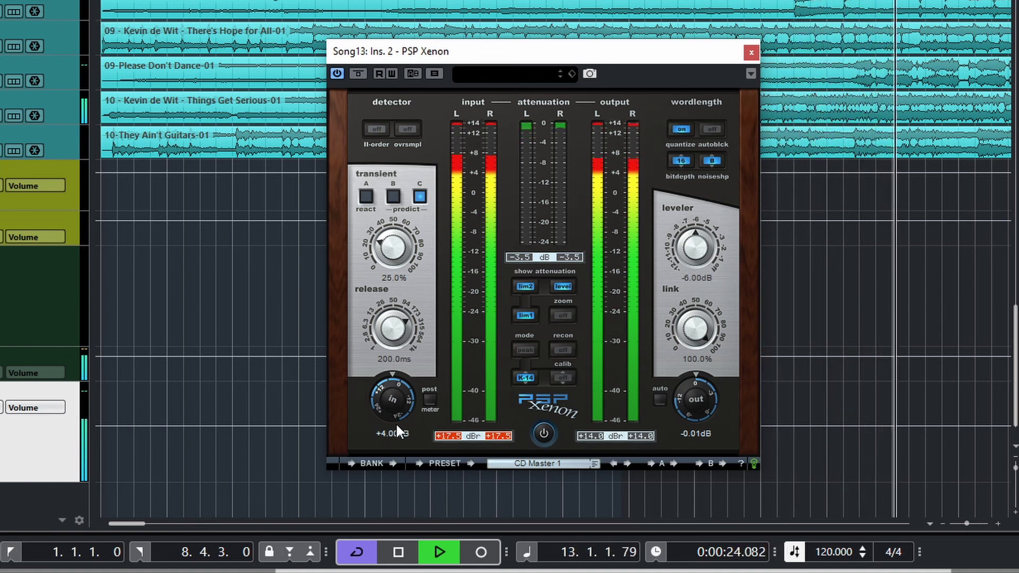
{"action": "left_click_drag", "start_coordinate": [385, 396], "coordinate": [387, 418]}
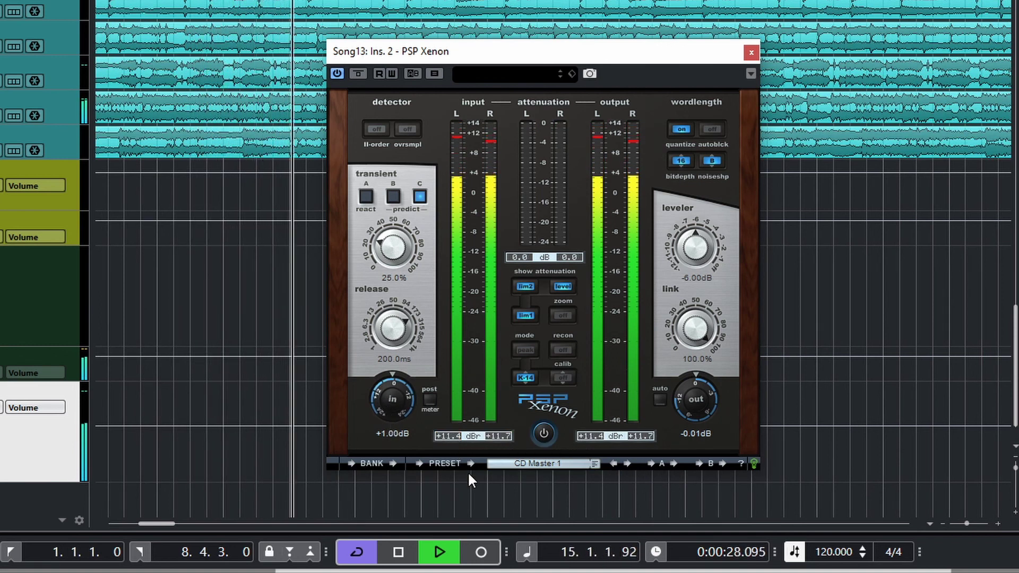
{"action": "left_click_drag", "start_coordinate": [389, 396], "coordinate": [387, 402]}
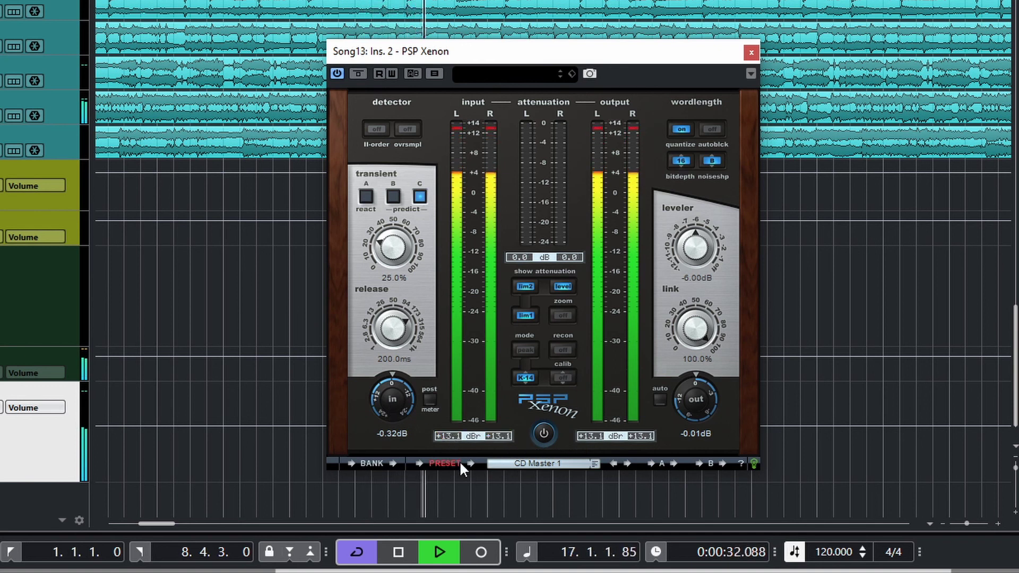
{"action": "left_click_drag", "start_coordinate": [386, 401], "coordinate": [392, 421]}
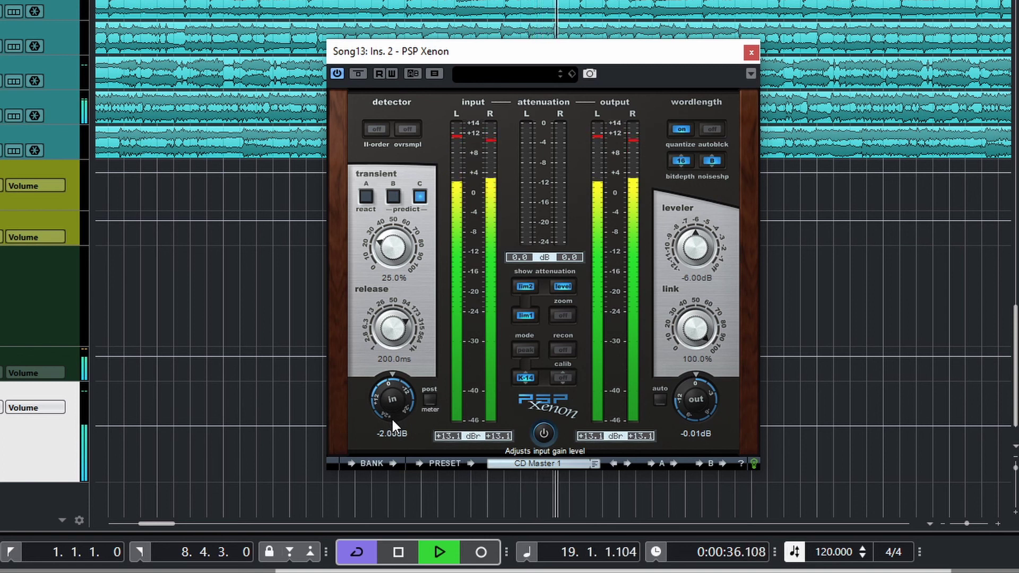
{"action": "left_click", "coordinate": [548, 431]}
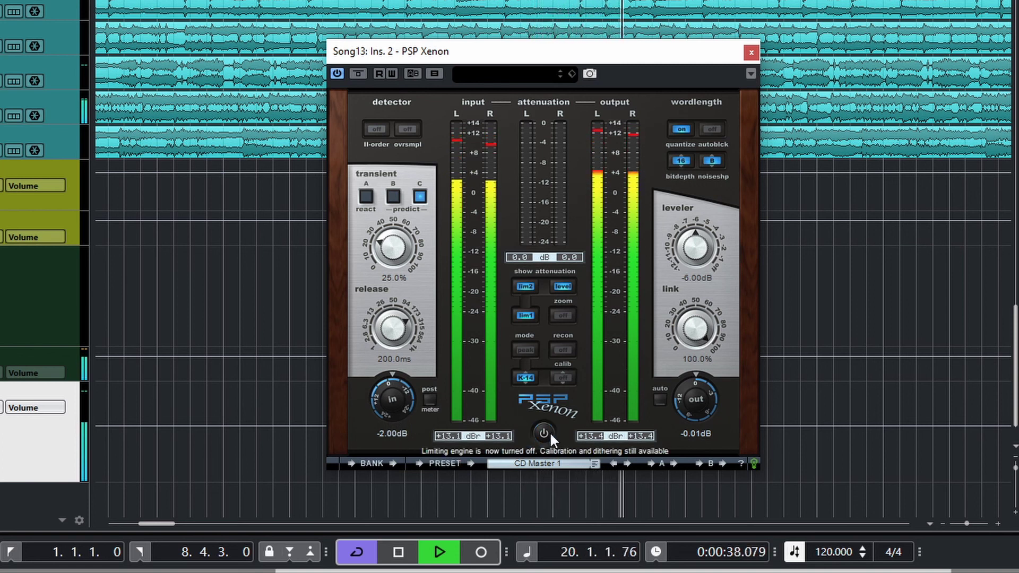
{"action": "left_click", "coordinate": [544, 433]}
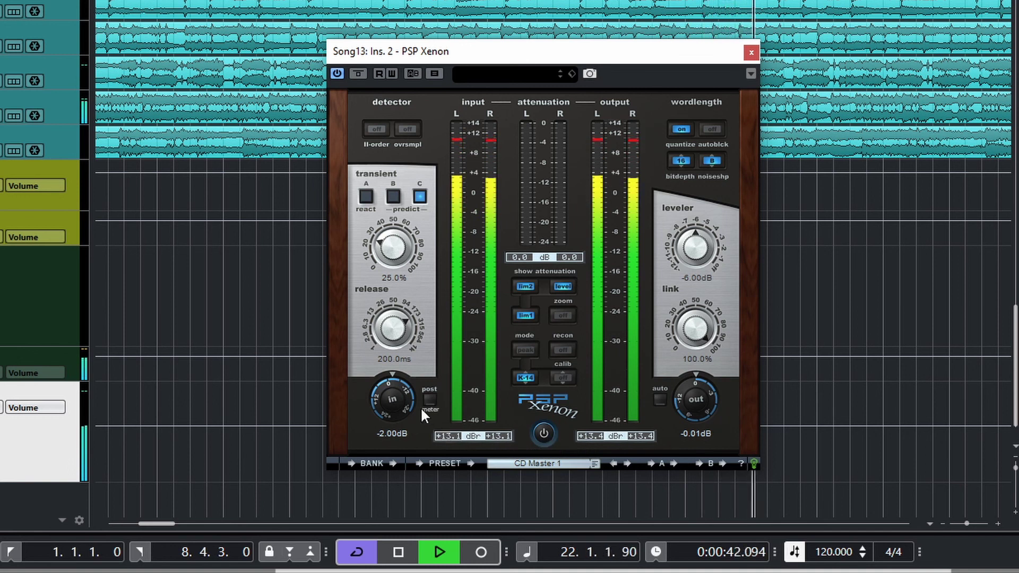
- Raise the input gain to -0.44 dB and +2.20 dB during playback, and stop the song
{"action": "left_click_drag", "start_coordinate": [384, 394], "coordinate": [385, 386]}
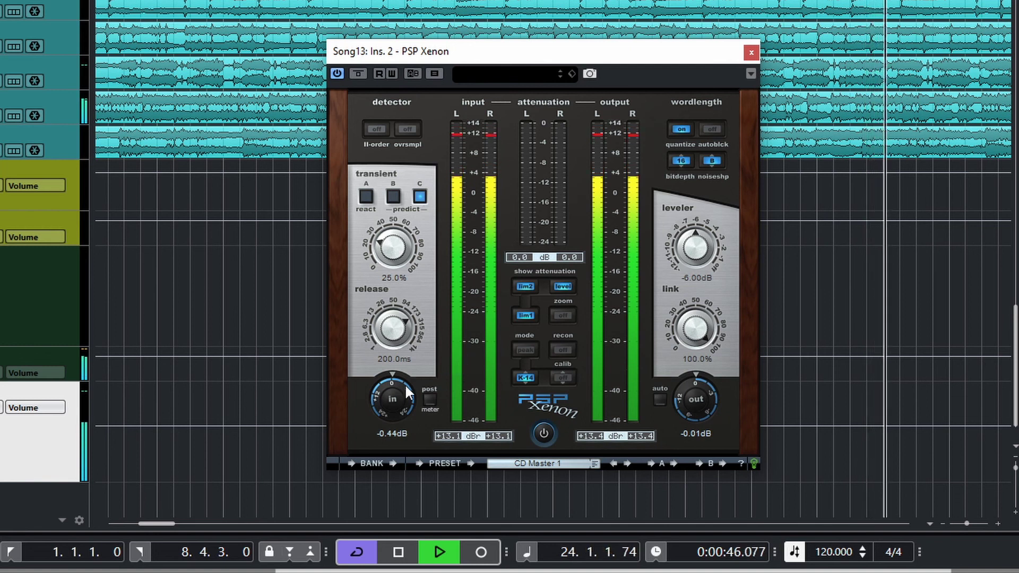
{"action": "left_click_drag", "start_coordinate": [387, 393], "coordinate": [392, 381]}
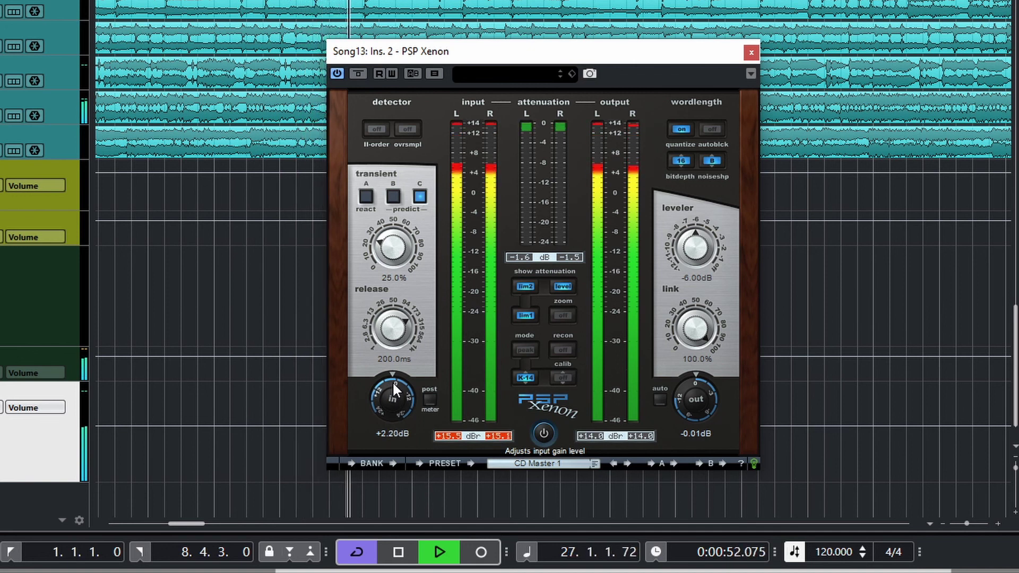
{"action": "key", "text": "space"}
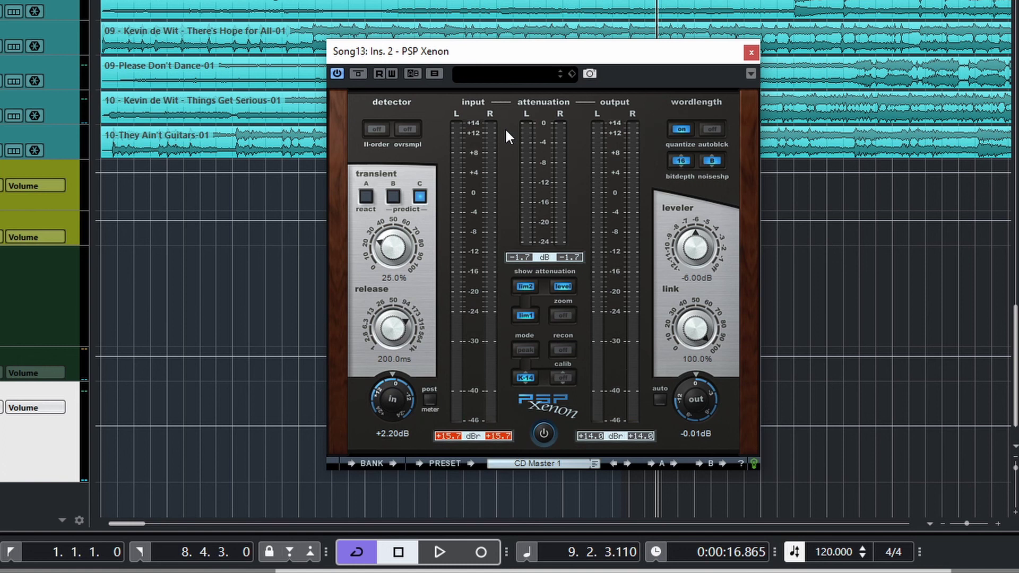
- Load the DVD Master 1 preset to compare its wordlength settings, and go back to CD Master 1
{"action": "left_click", "coordinate": [594, 463]}
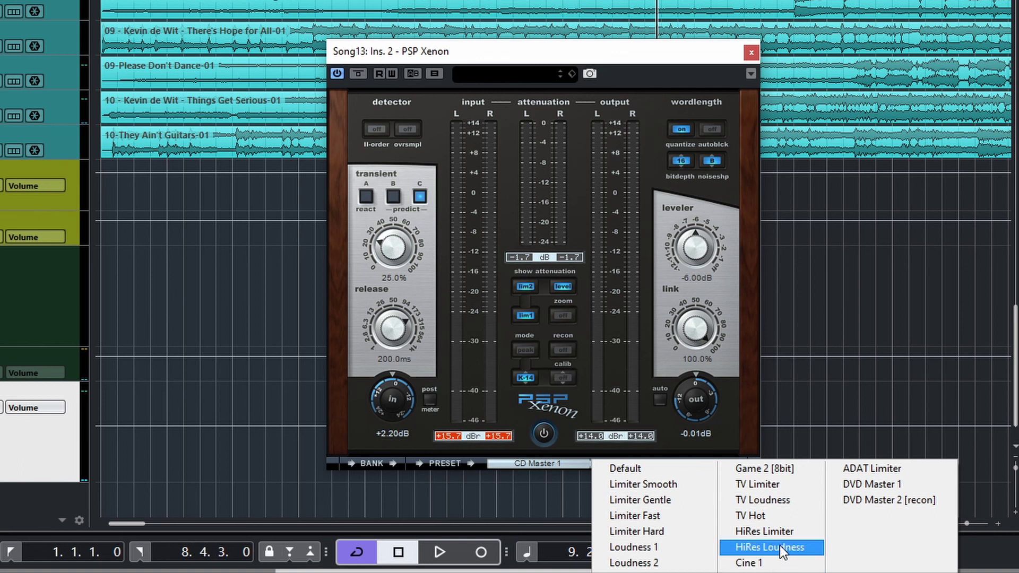
{"action": "left_click", "coordinate": [877, 484]}
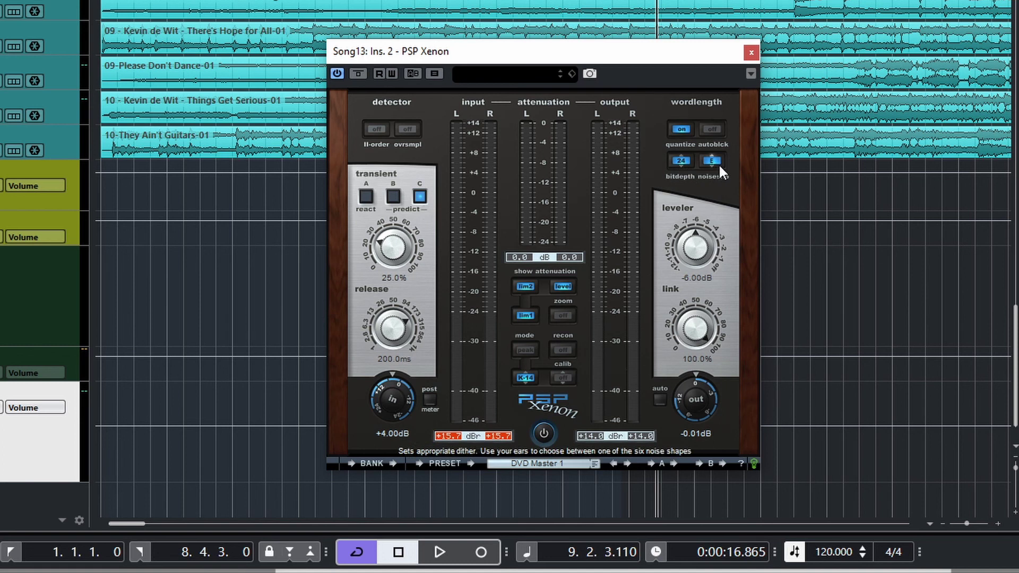
{"action": "left_click", "coordinate": [594, 465]}
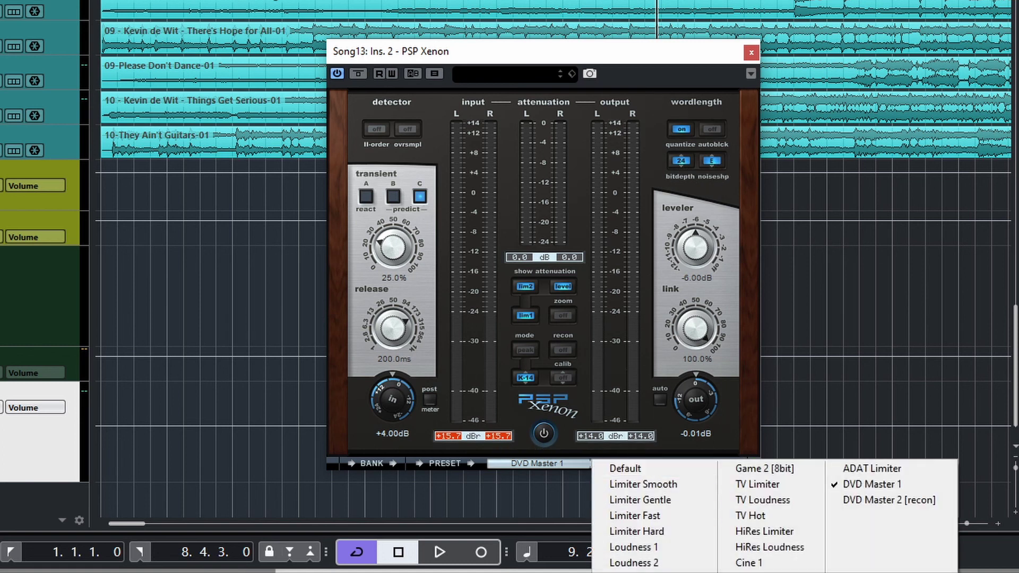
{"action": "left_click", "coordinate": [634, 572]}
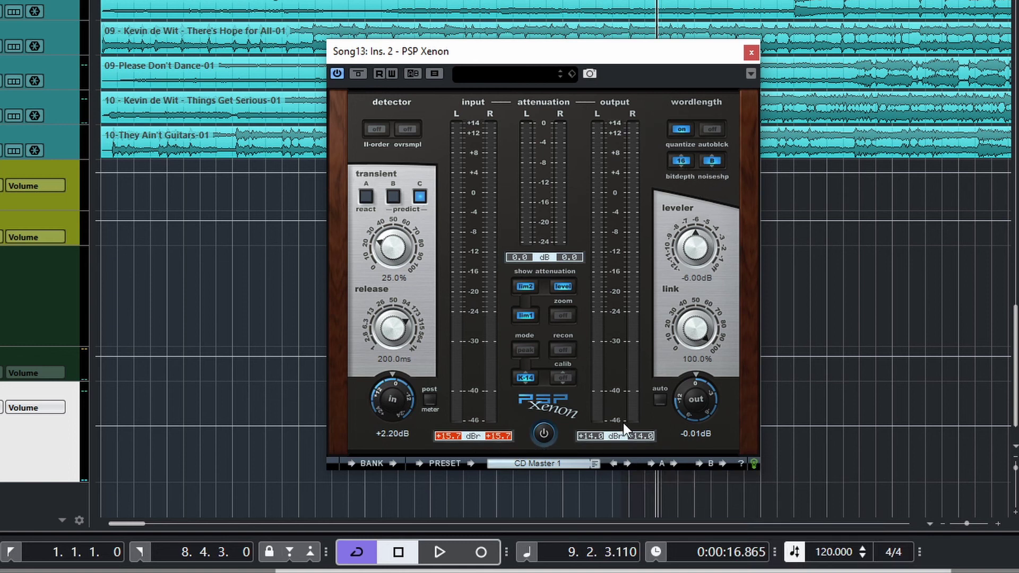
- Load the CD Master 2 preset and reposition the plugin window slightly lower over the arrangement
{"action": "left_click", "coordinate": [596, 463]}
{"action": "left_click", "coordinate": [634, 572]}
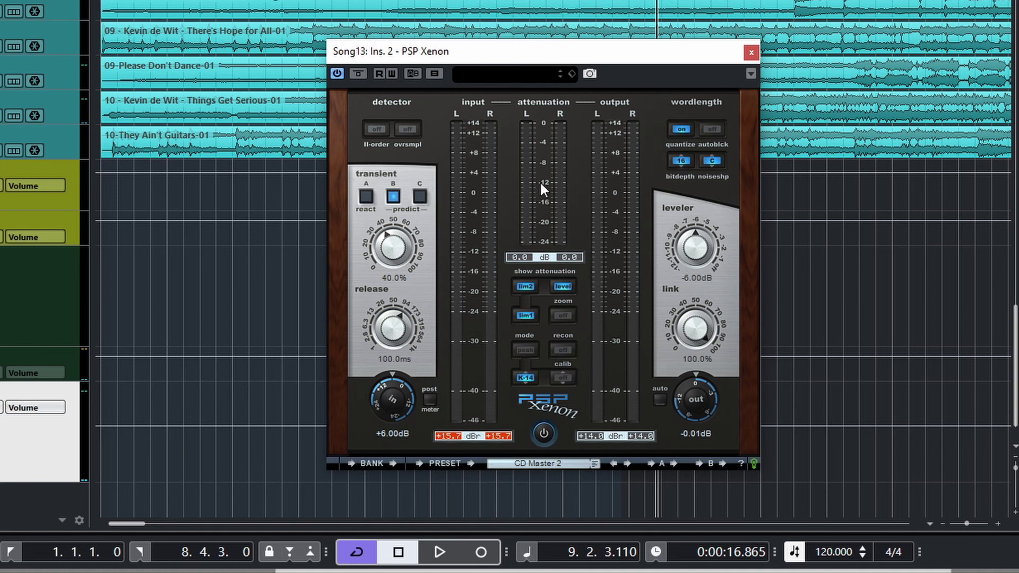
{"action": "mouse_move", "coordinate": [506, 54]}
{"action": "left_mouse_down"}
{"action": "mouse_move", "coordinate": [429, 42]}
{"action": "mouse_move", "coordinate": [512, 46]}
{"action": "left_mouse_up"}
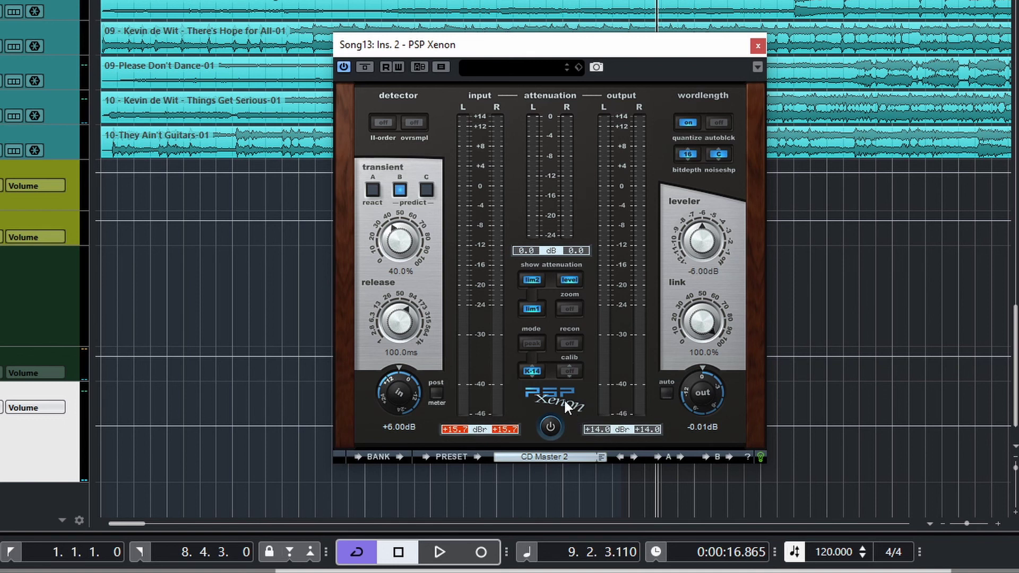
{"action": "left_click_drag", "start_coordinate": [511, 47], "coordinate": [516, 73]}
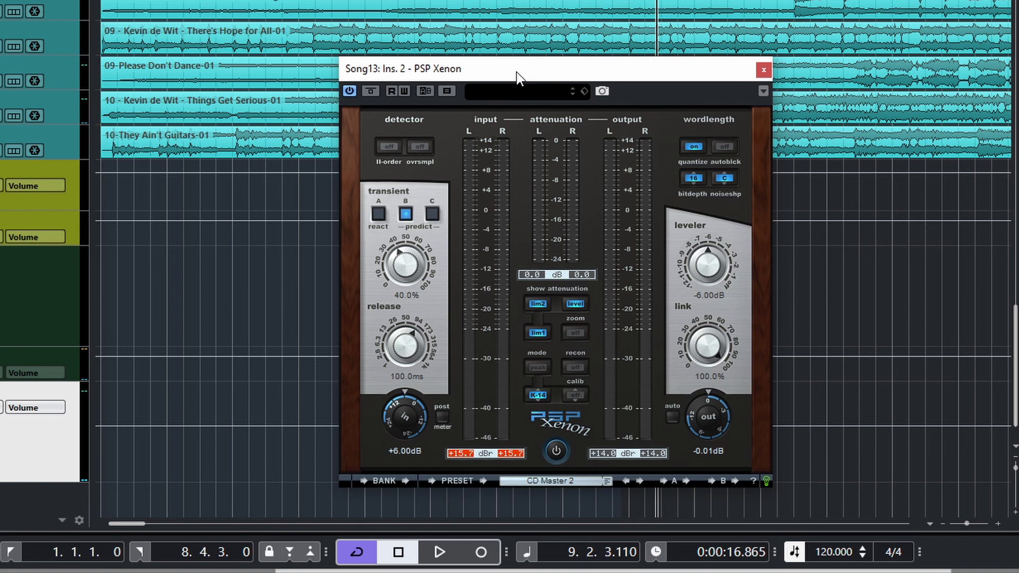